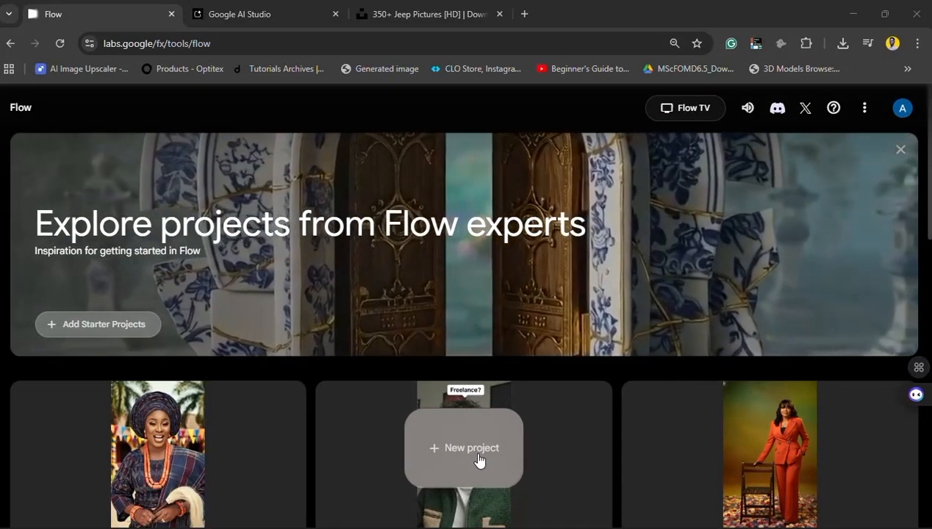
- Create a new Flow project and set its generation mode to Frames to Video
click(479, 459)
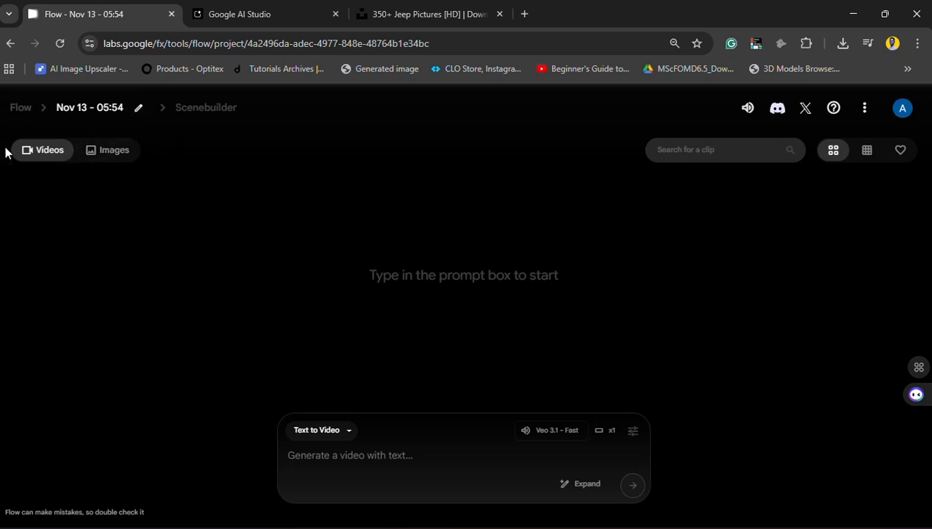
click(348, 431)
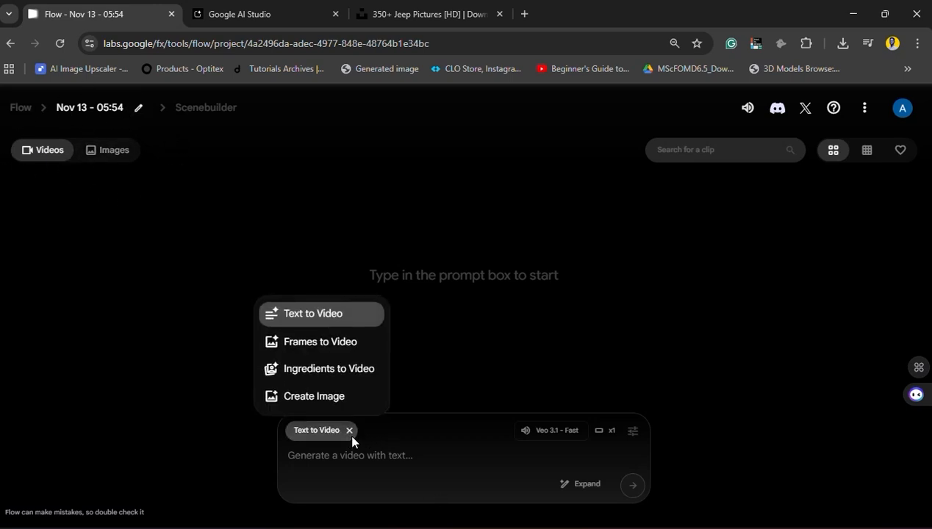
click(322, 345)
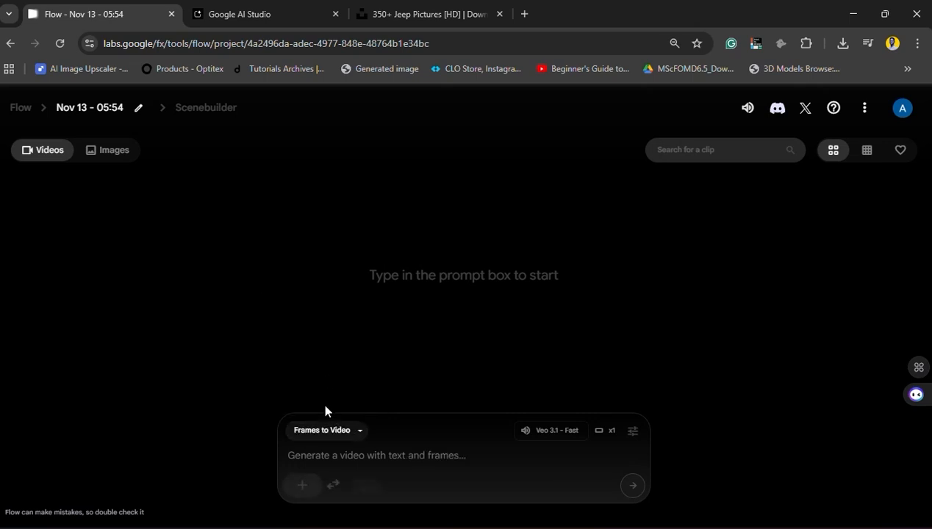
click(302, 486)
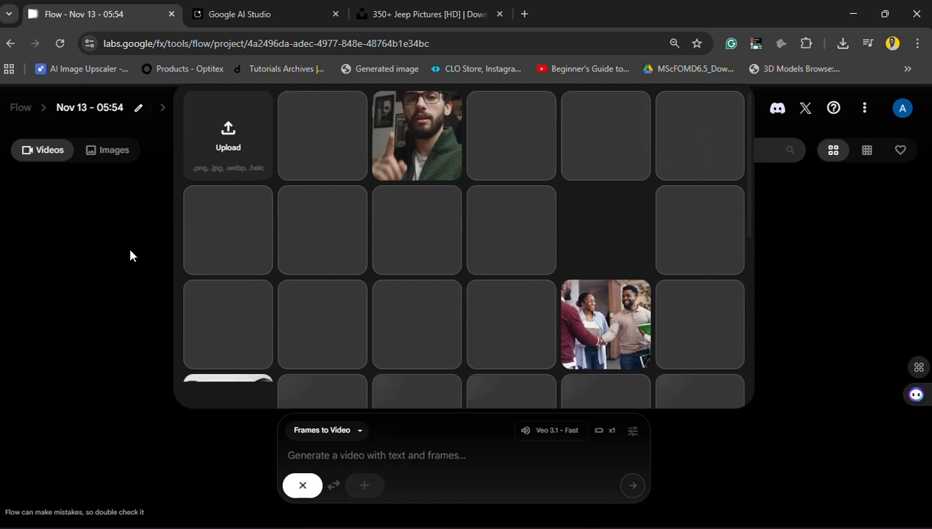
click(130, 255)
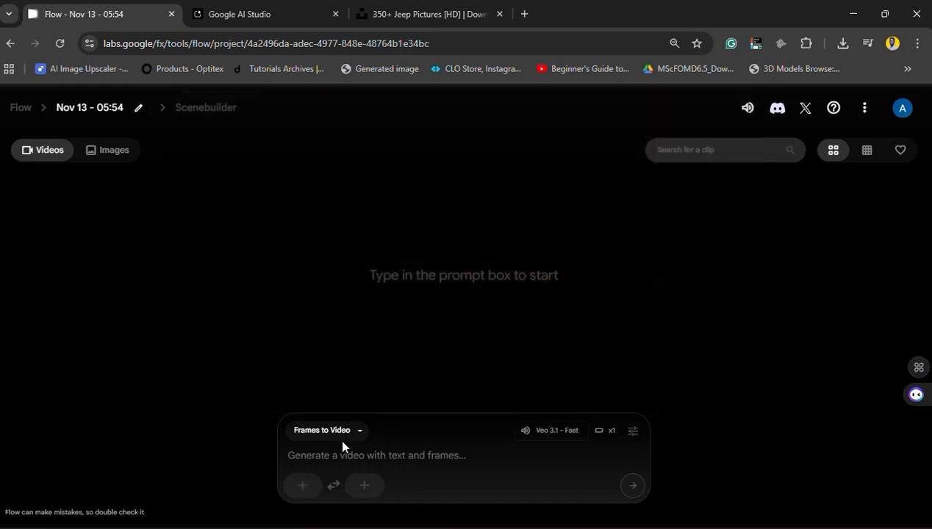
click(343, 431)
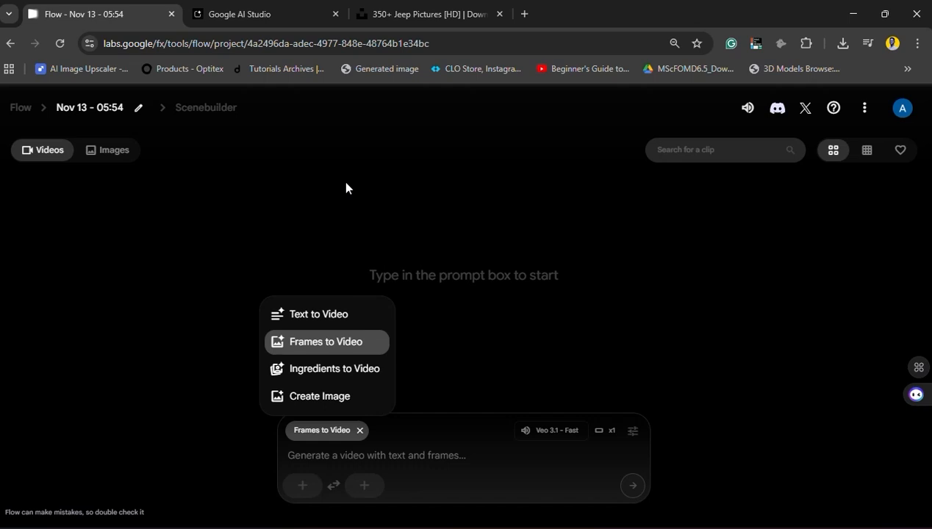
click(345, 187)
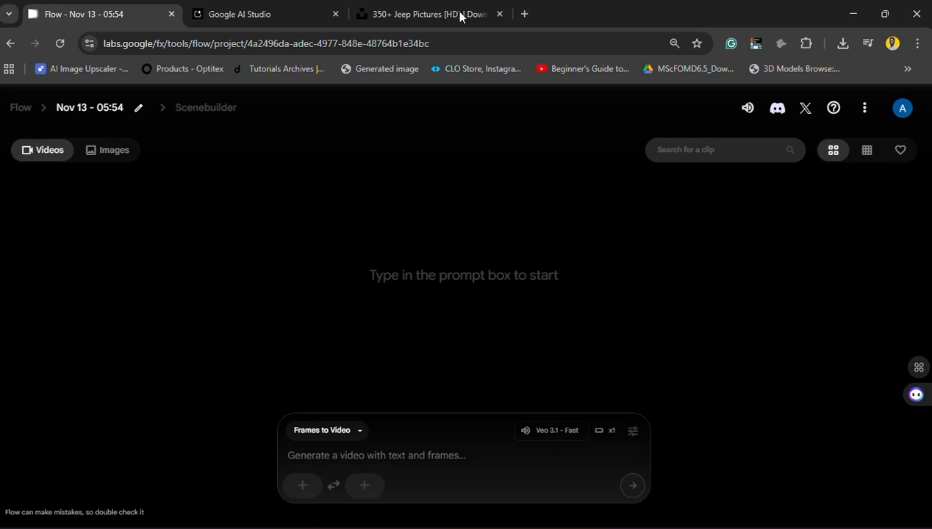
- Switch to the Unsplash jeep results and download the photo of the black jeep on the white field for free
click(365, 15)
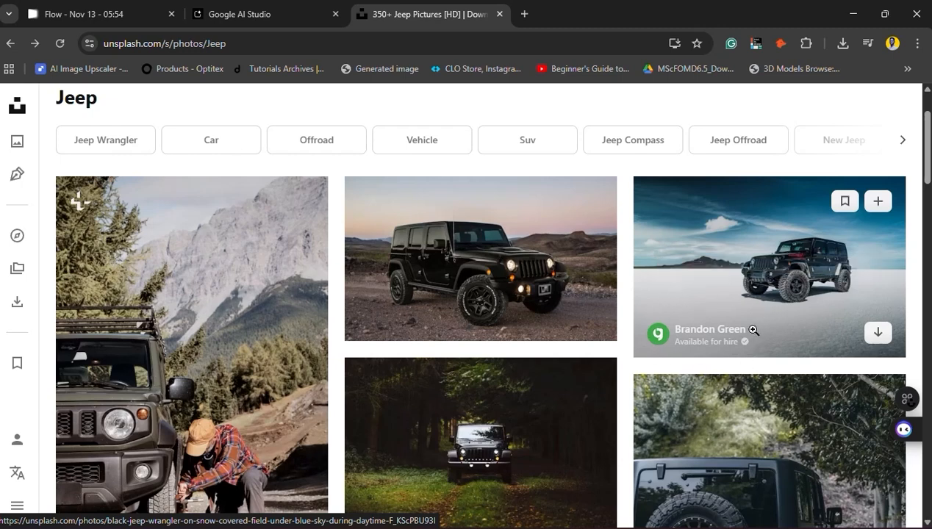
click(767, 269)
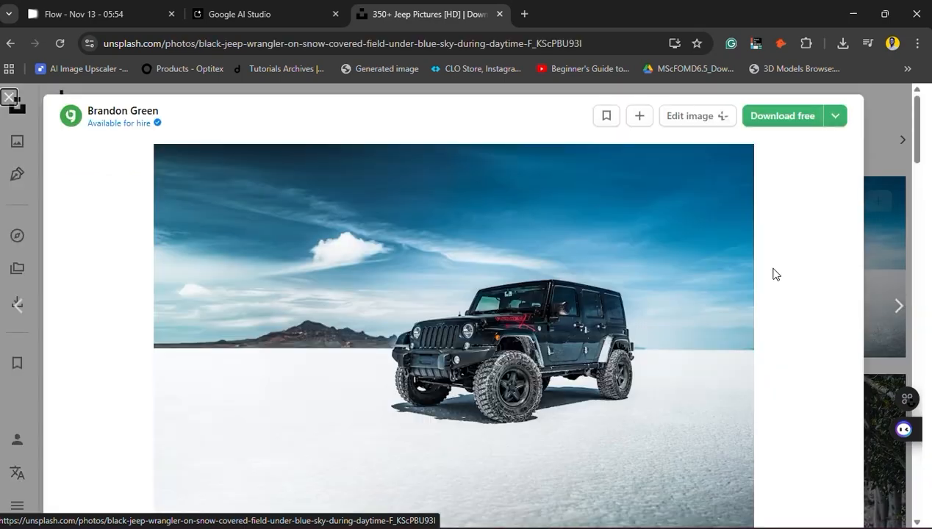
click(789, 118)
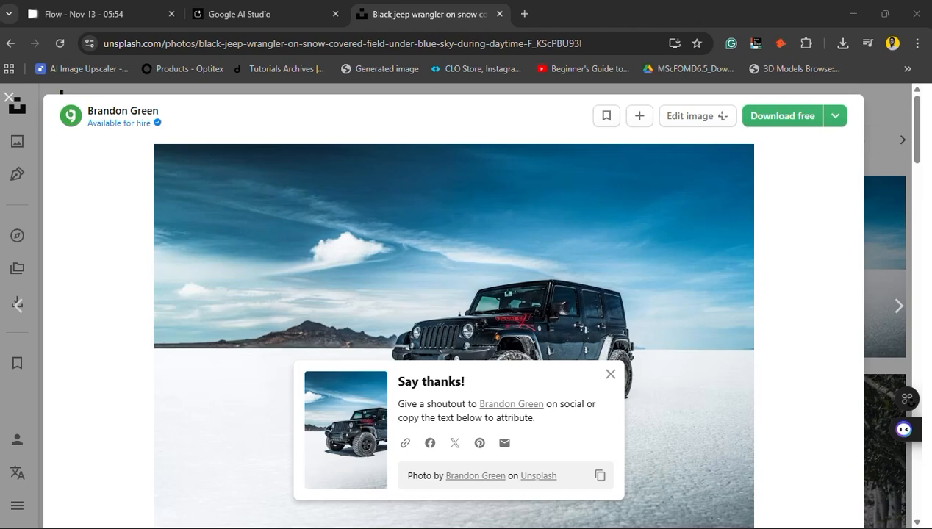
- Return to the Flow project, set the generation mode to Create Image and show the project's images
click(267, 22)
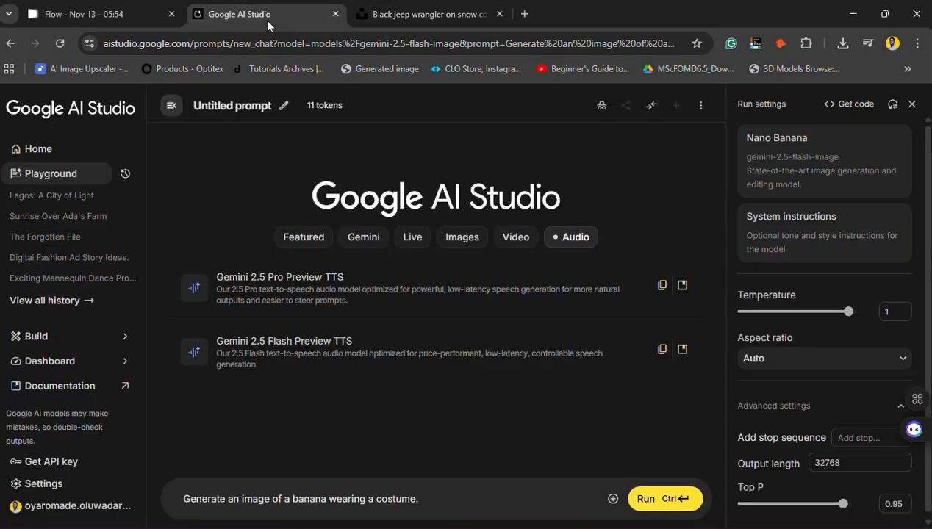
click(60, 16)
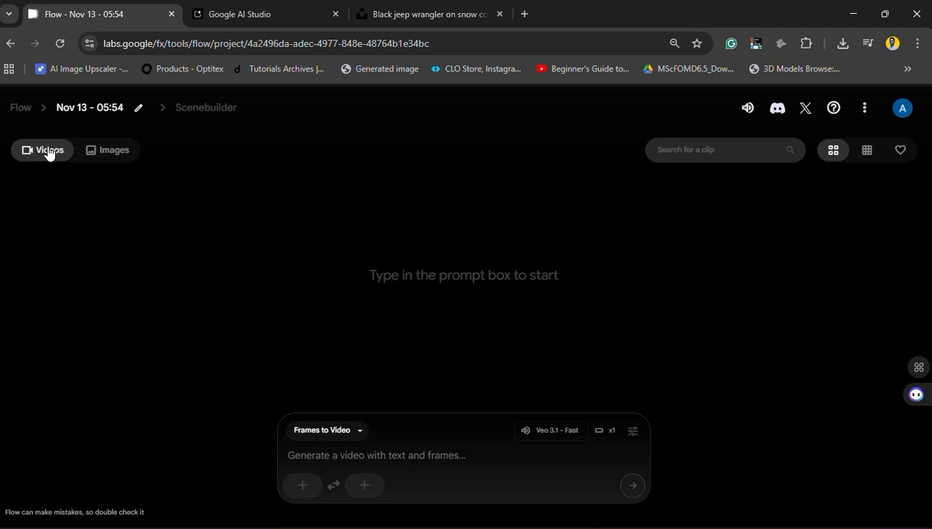
click(125, 156)
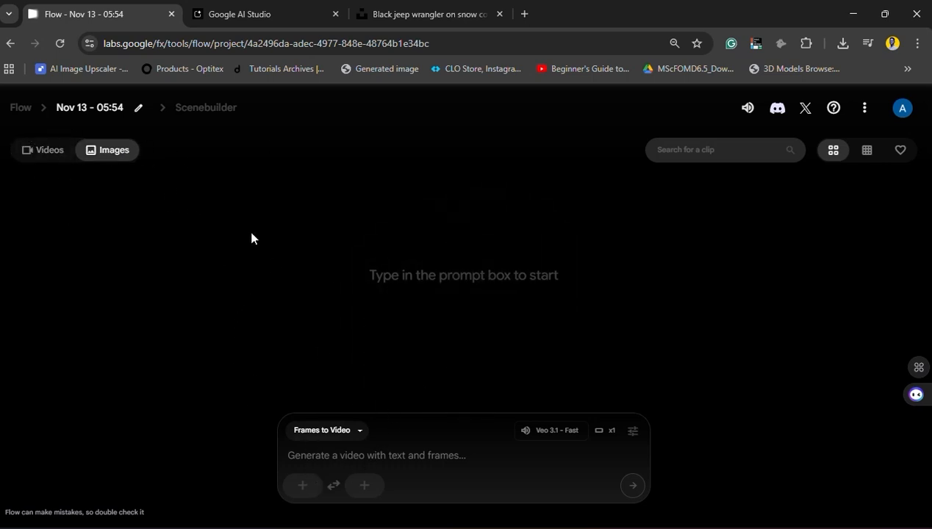
click(48, 150)
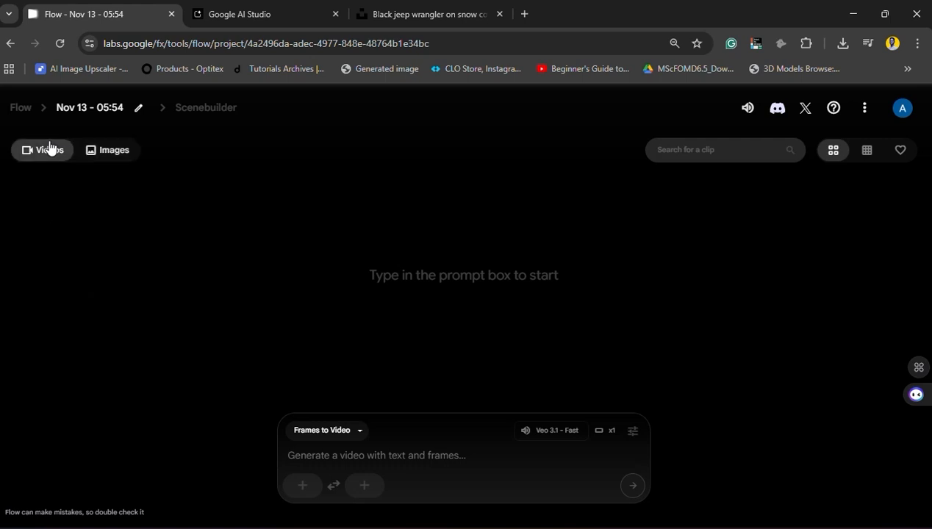
click(352, 430)
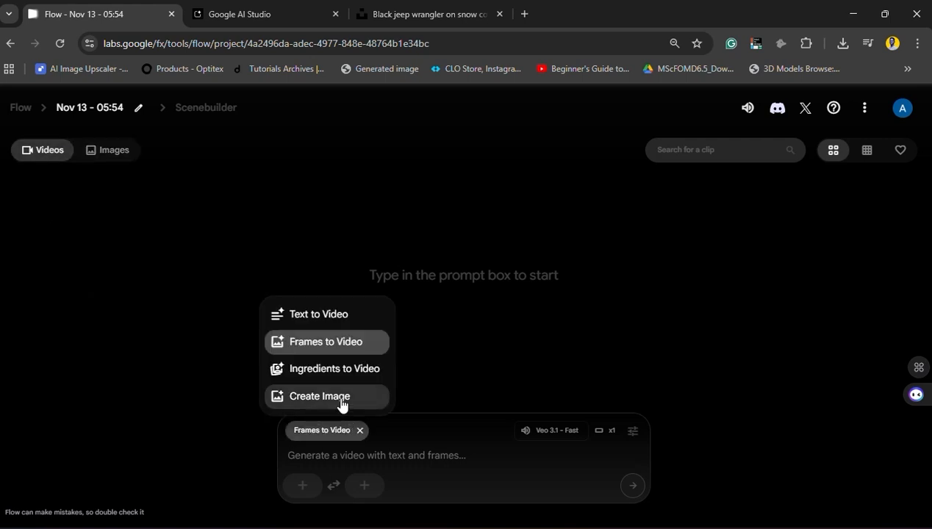
click(342, 401)
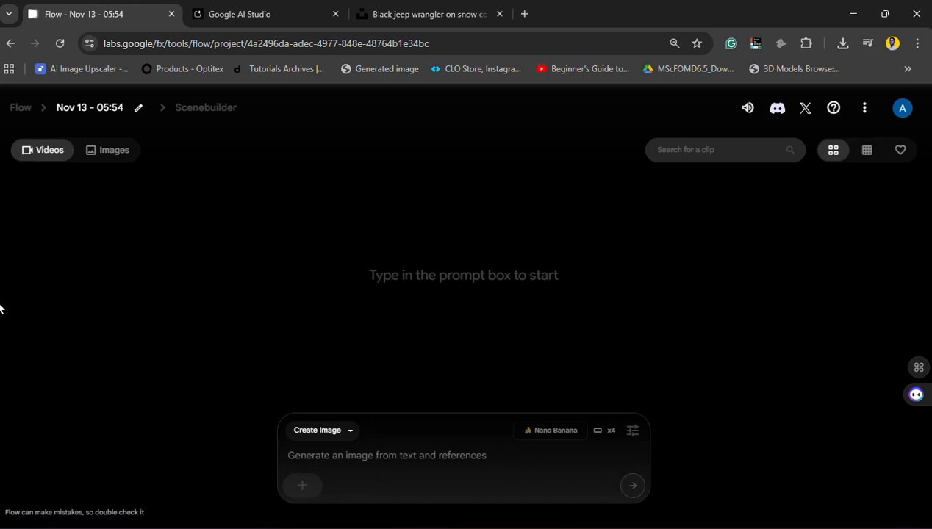
click(116, 152)
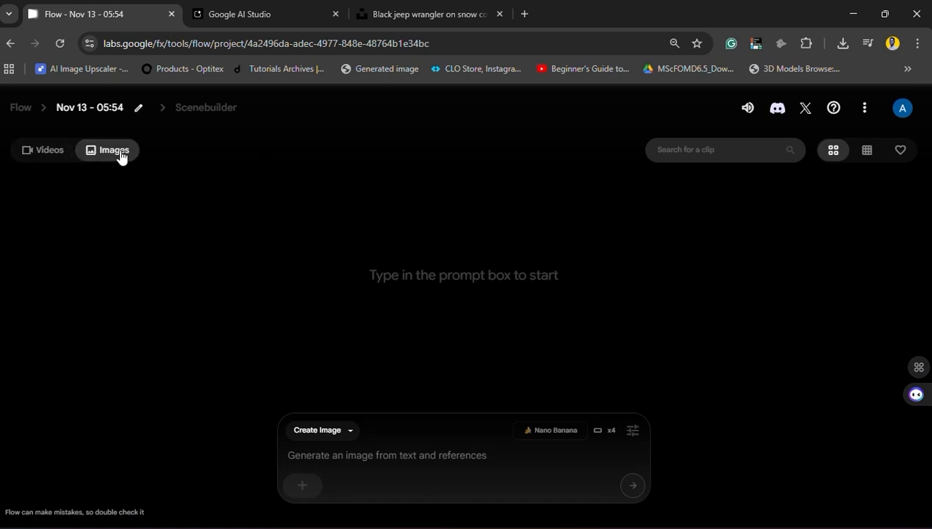
- Configure image generation to use the Nano Banana model with one output per prompt
click(633, 432)
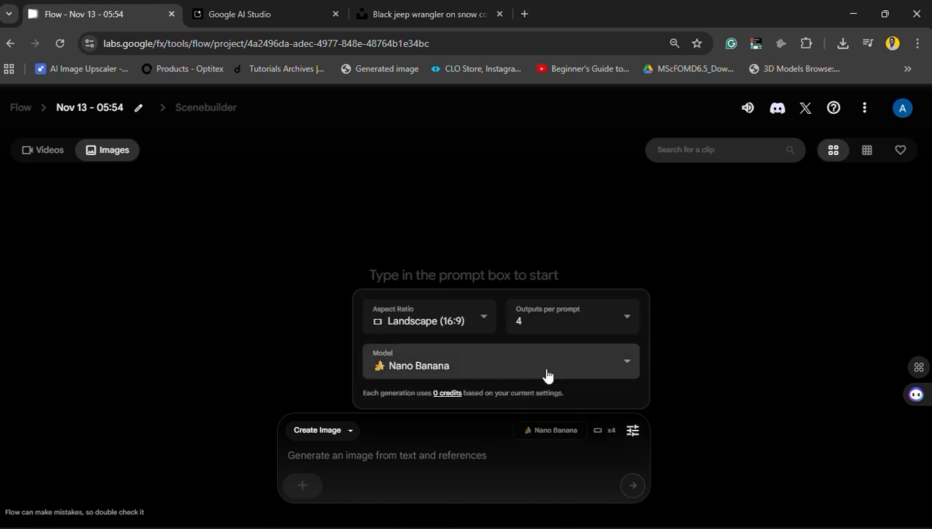
click(547, 371)
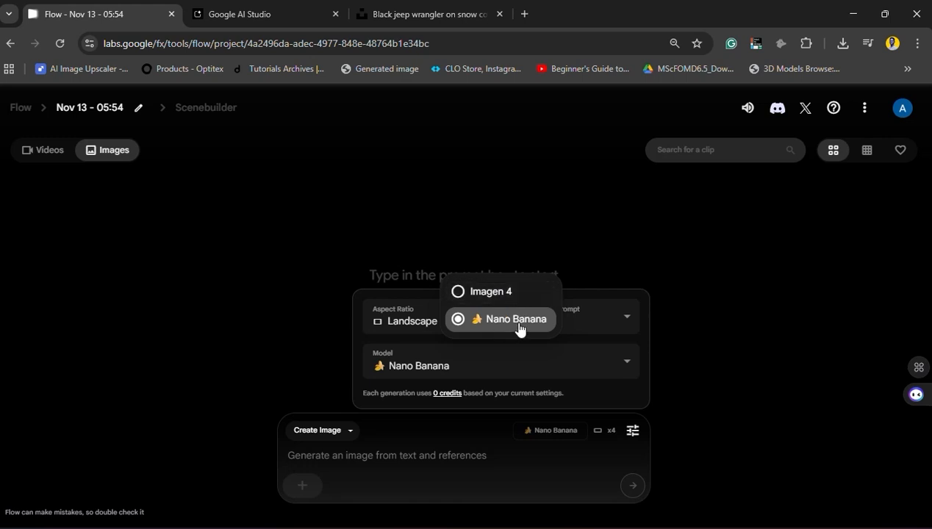
click(518, 327)
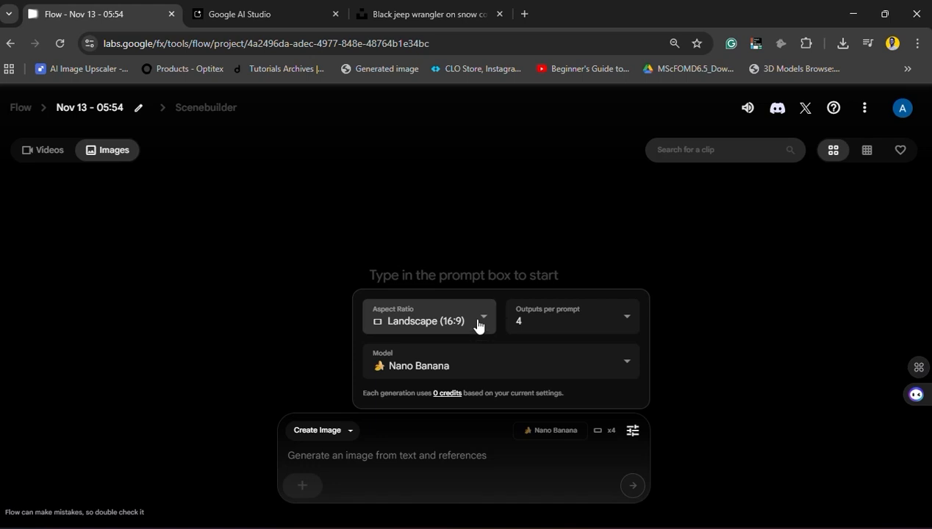
click(414, 456)
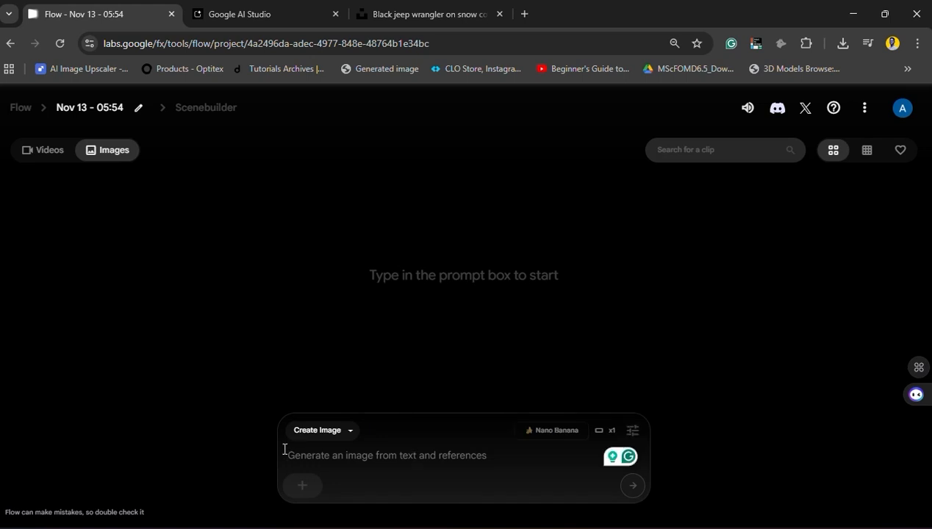
- Upload the black jeep photo from Downloads as a reference and save a landscape crop aligned with the photo's lower edge
click(302, 487)
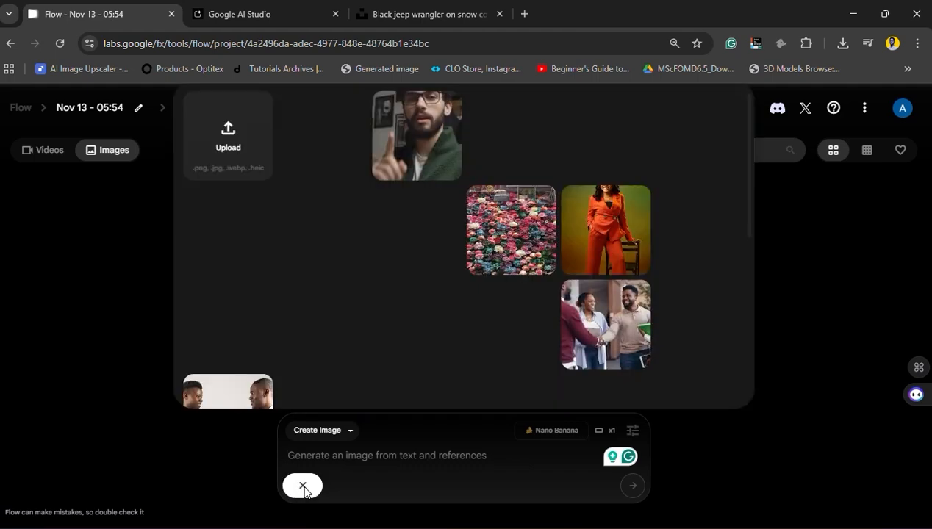
click(239, 147)
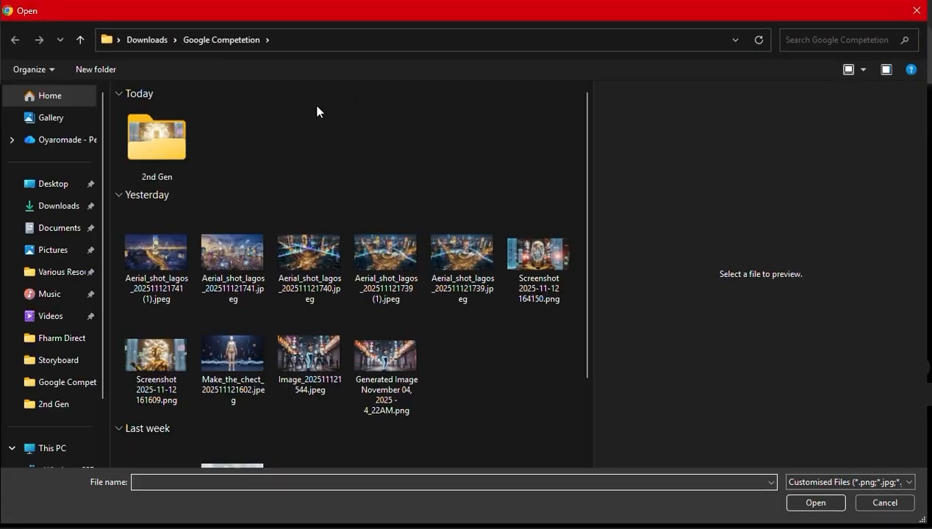
double_click(163, 153)
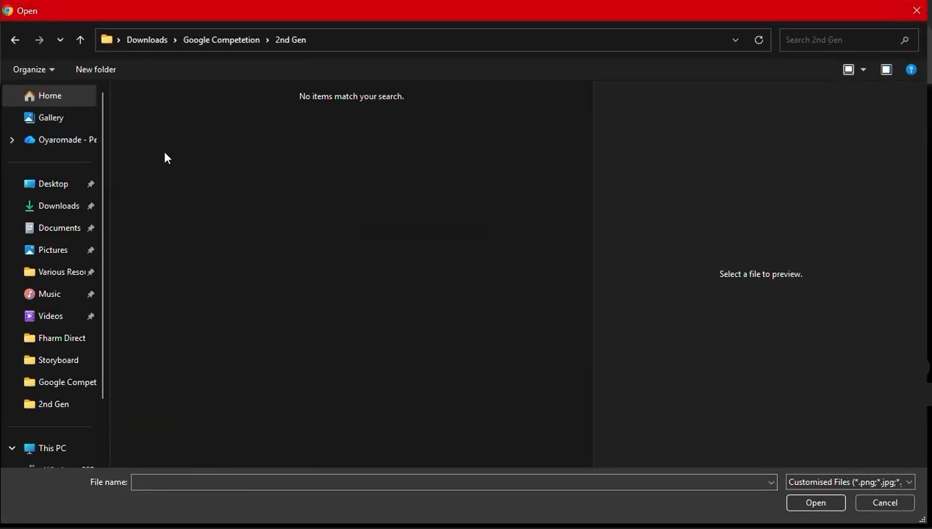
click(80, 40)
click(55, 205)
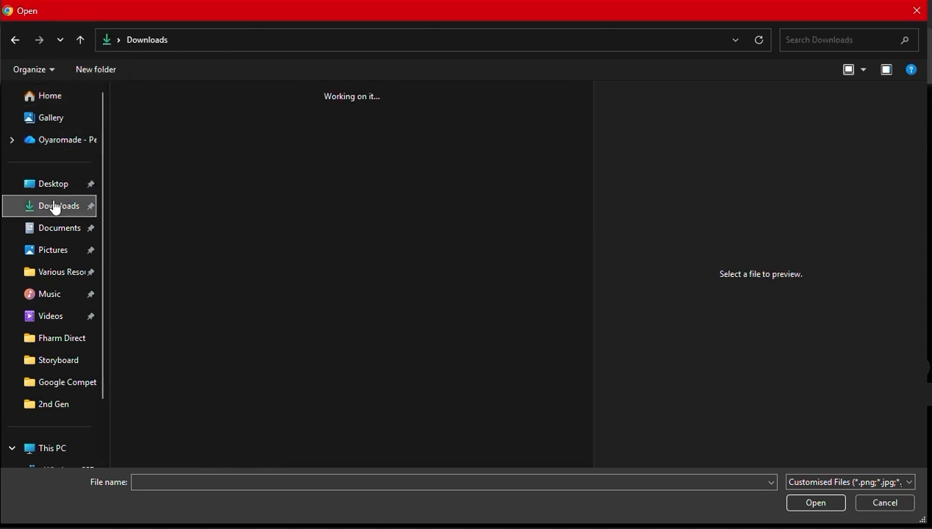
scroll(453, 159, up, 5)
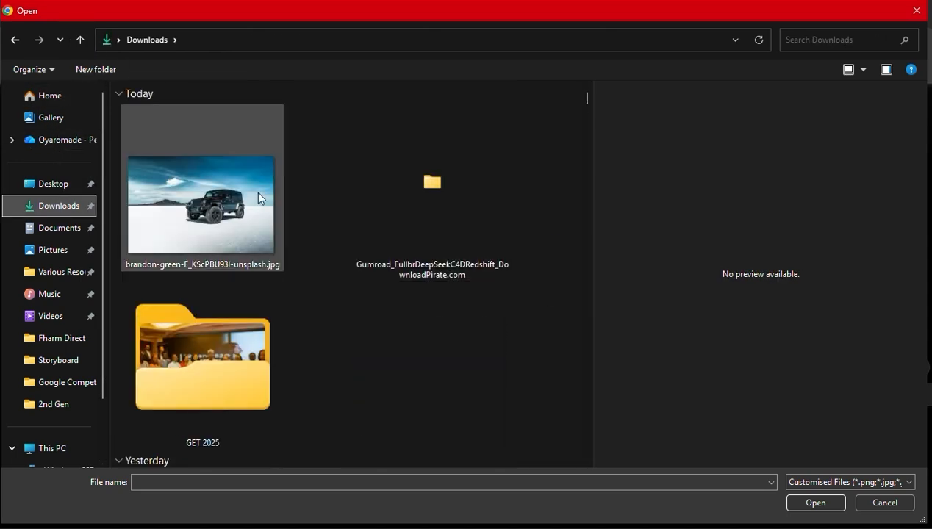
double_click(225, 182)
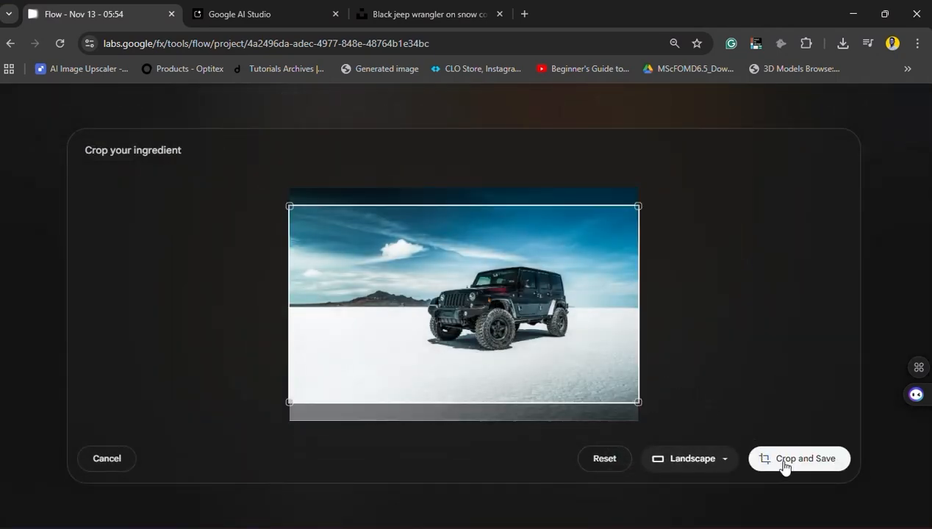
drag(550, 298, 556, 330)
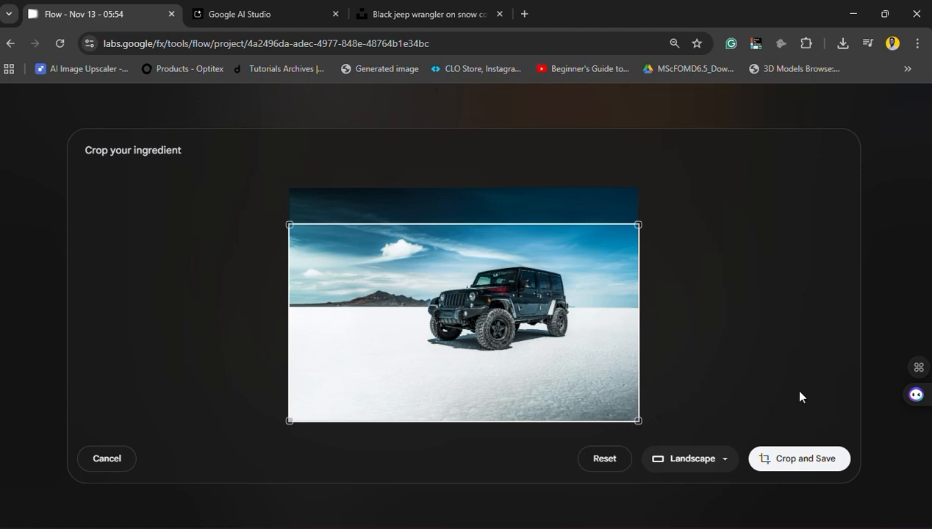
click(807, 467)
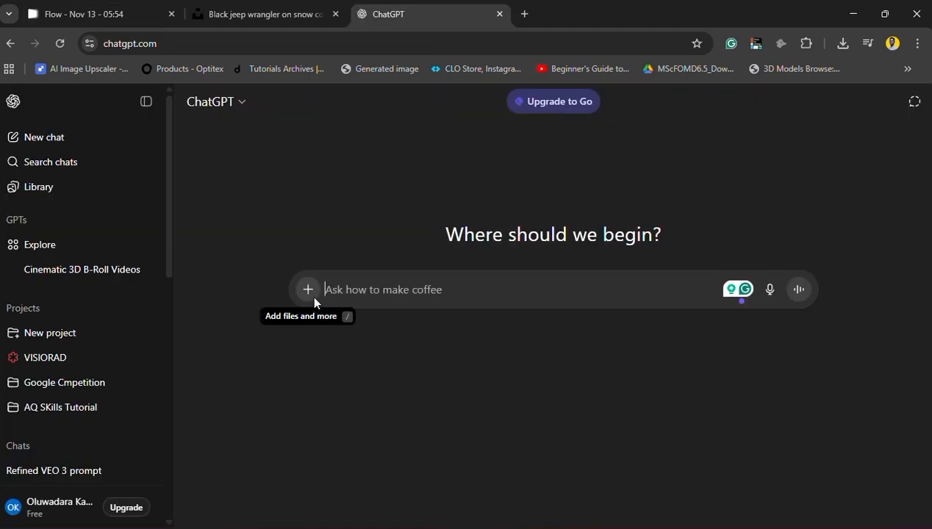
- Attach the black jeep photo from Downloads to a new ChatGPT message
click(309, 291)
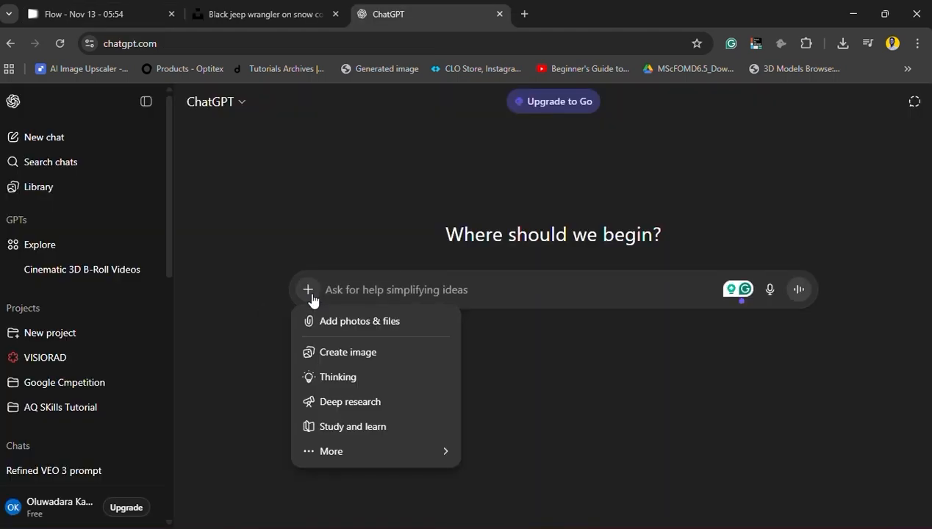
click(347, 322)
click(200, 178)
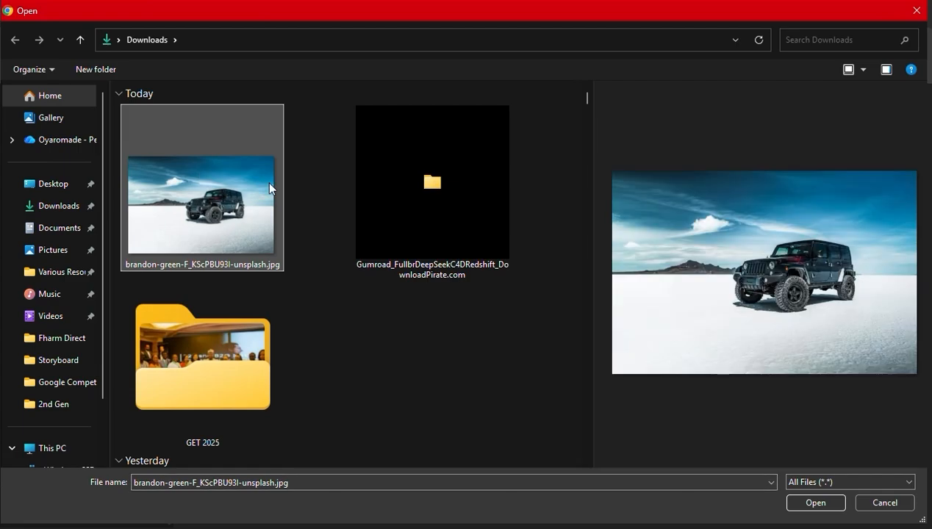
double_click(230, 194)
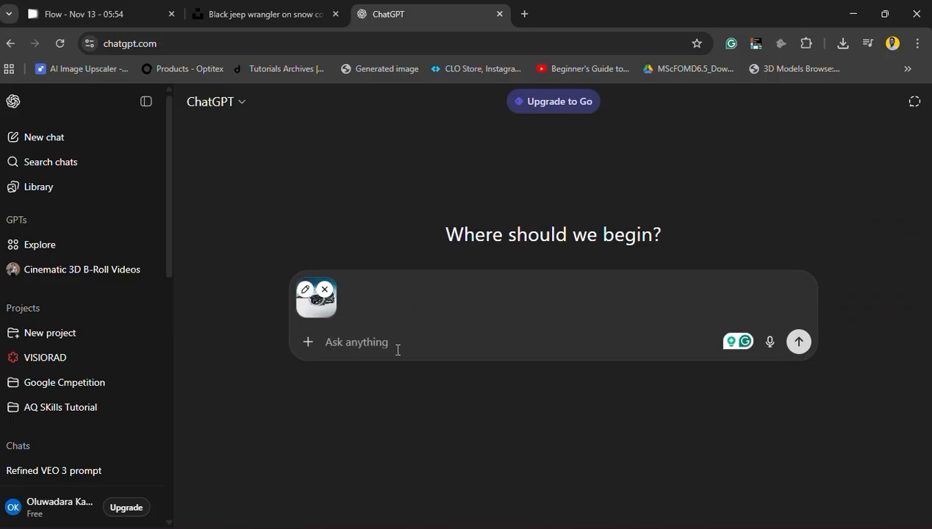
- Send ChatGPT the message "Analyse this Image, as I want to recreate it inside Nanobana" with the attached jeep photo
text(Analyse this)
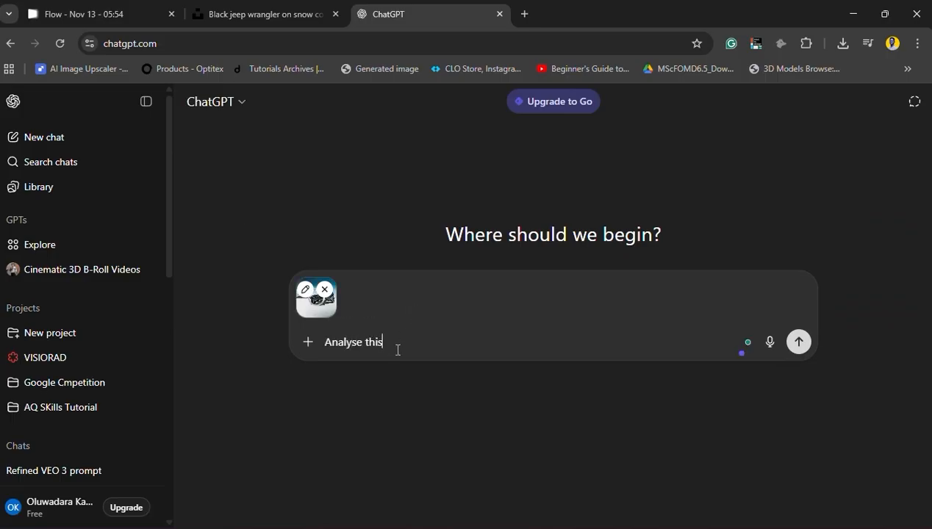
text( Image, as I want to r)
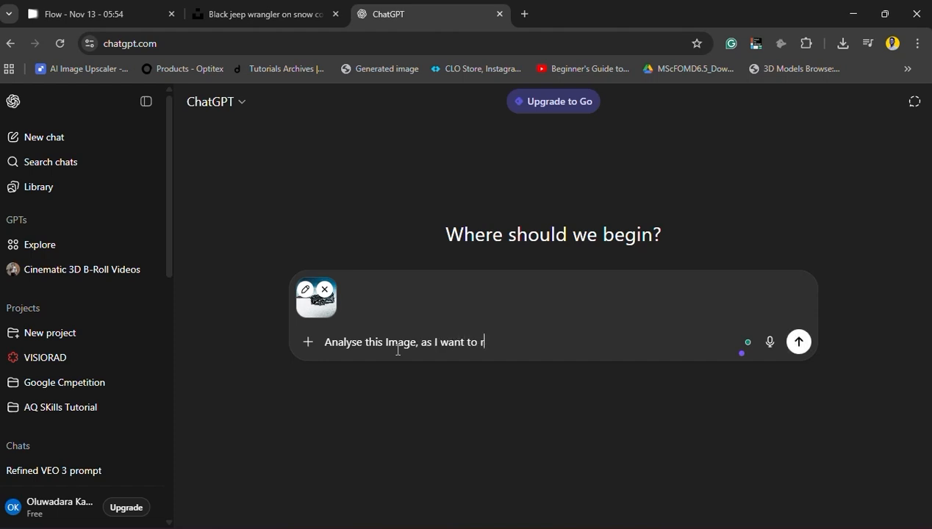
text(ecreate it inside)
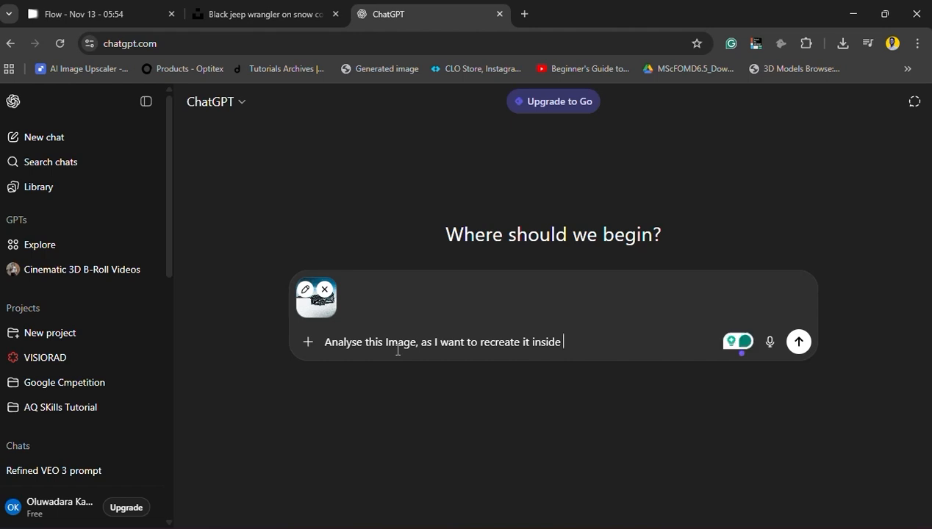
text( VE)
key(BackSpace)
key(BackSpace)
key(BackSpace)
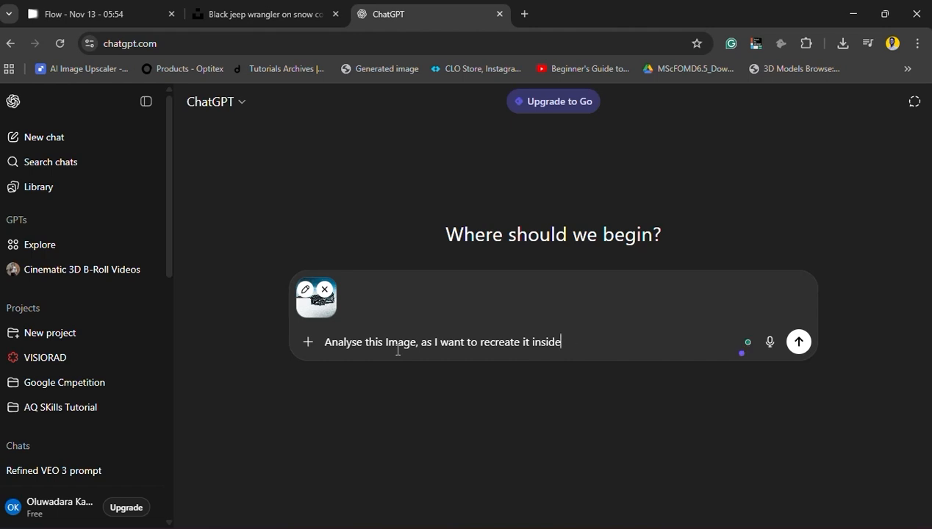
text(Nanoba)
text(ana)
key(BackSpace)
key(BackSpace)
text(na)
key(Return)
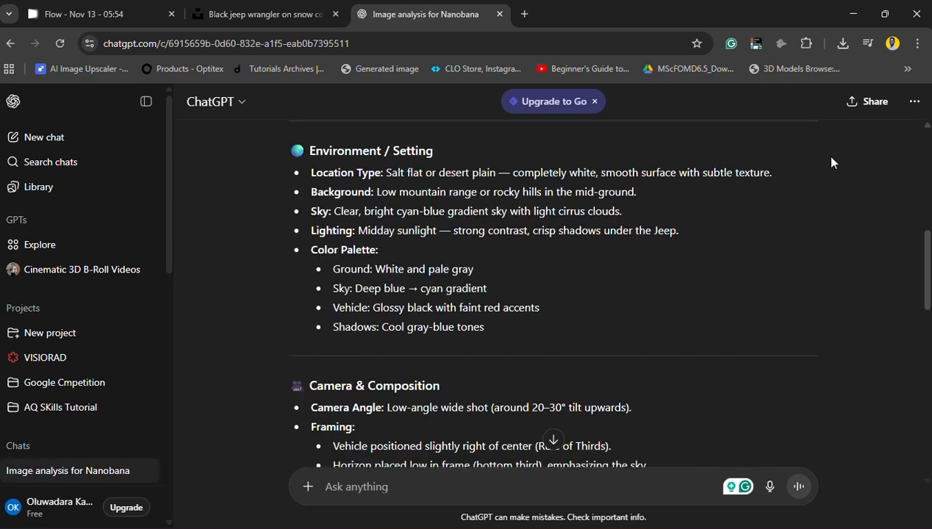
- Read through ChatGPT's image analysis, from the scene composition to the Nanobana recreation prompt and optional adjustments
scroll(649, 347, up, 6)
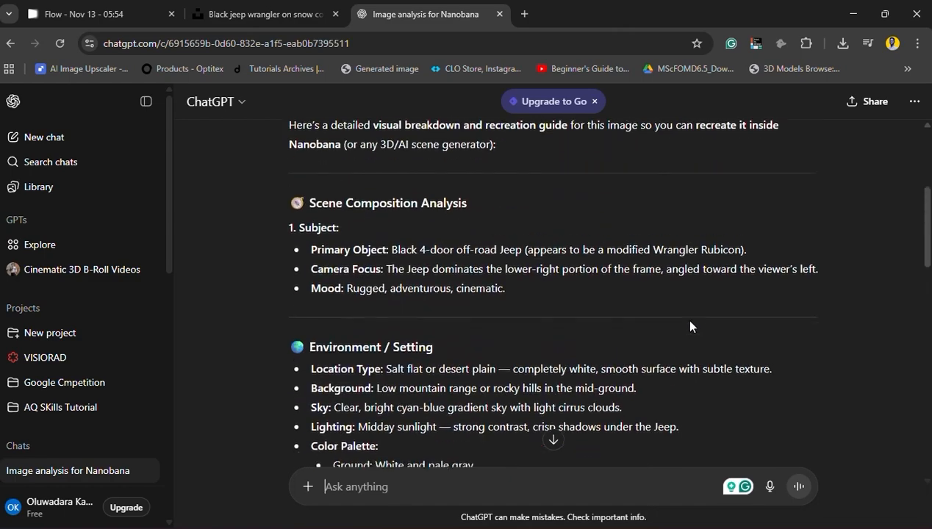
scroll(738, 326, down, 5)
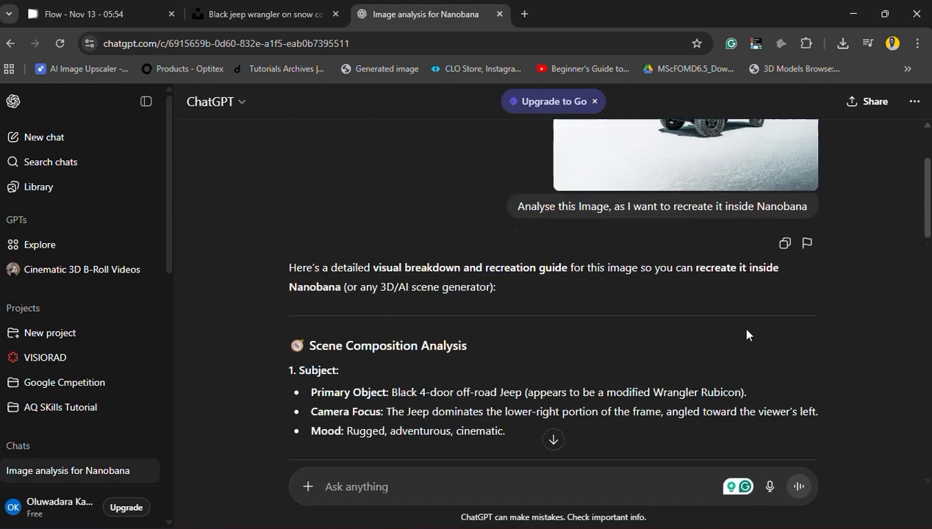
scroll(645, 316, down, 5)
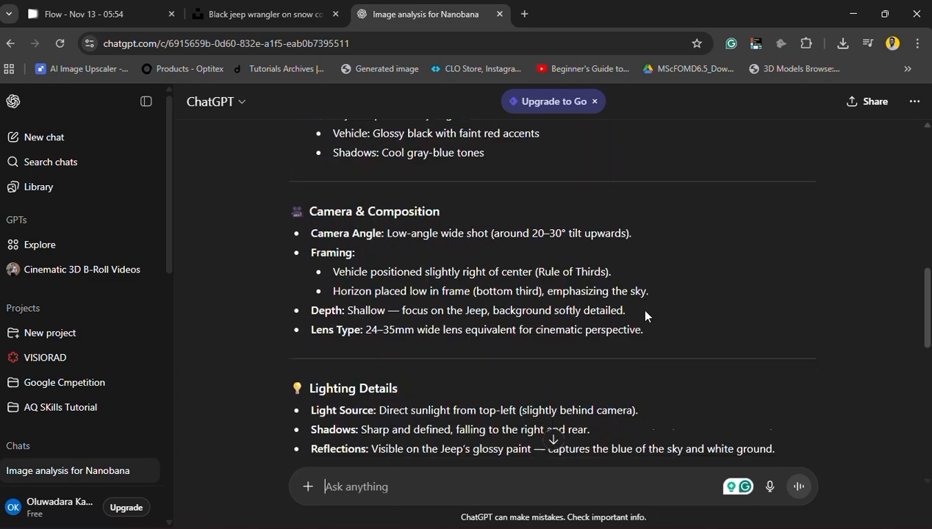
scroll(592, 323, down, 2)
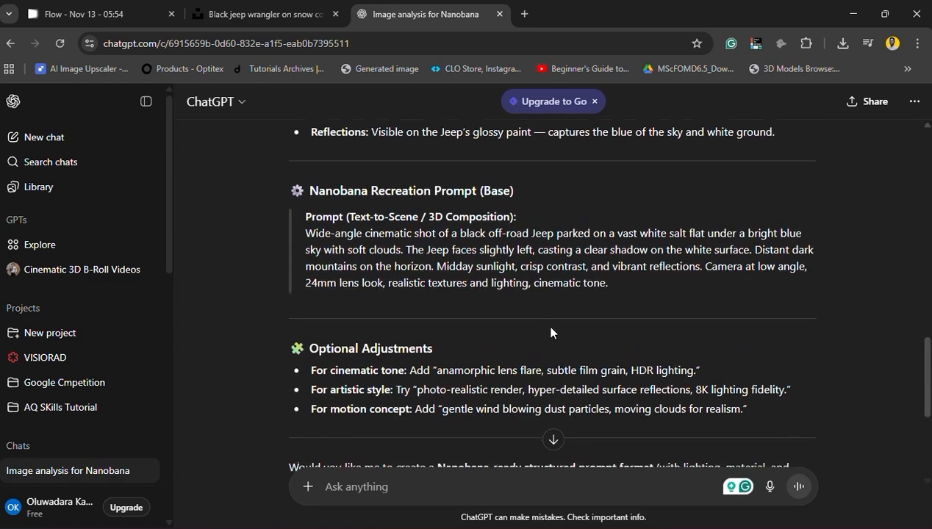
scroll(670, 249, up, 7)
scroll(670, 249, up, 5)
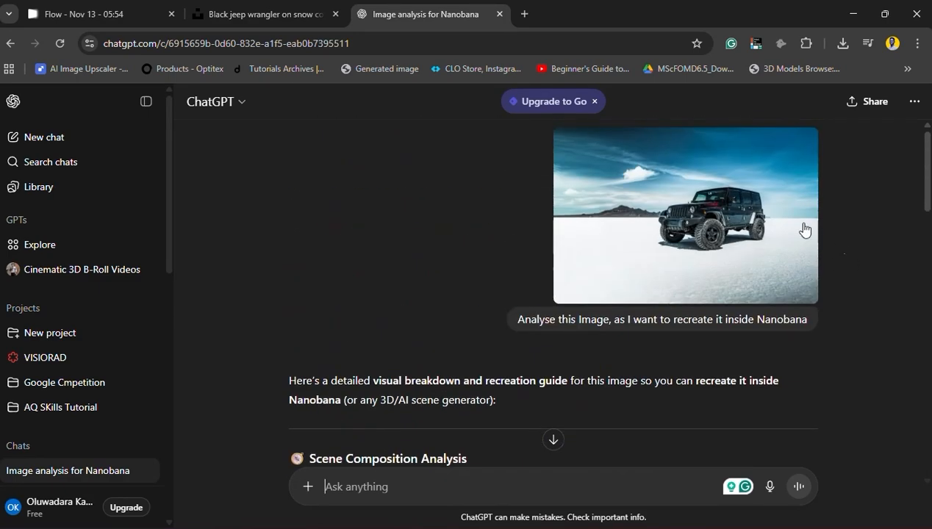
scroll(561, 272, down, 4)
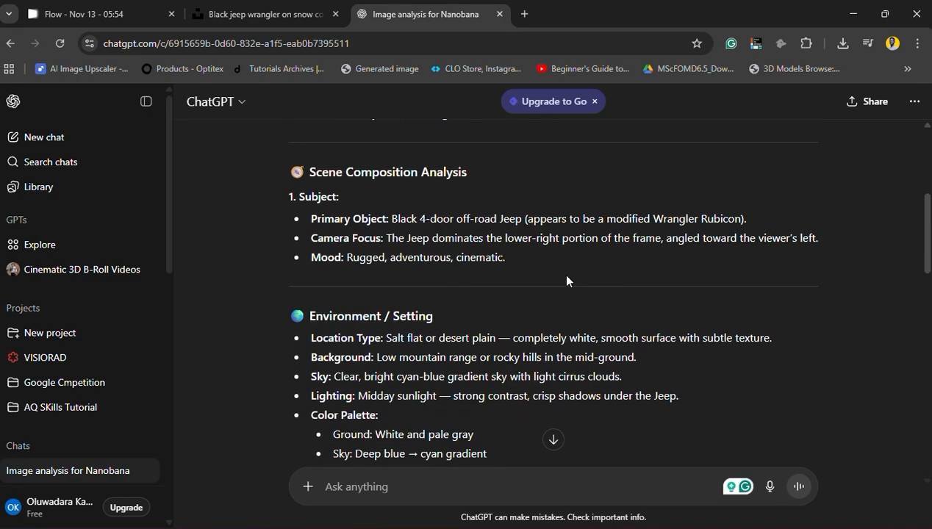
scroll(661, 241, up, 4)
scroll(662, 241, down, 10)
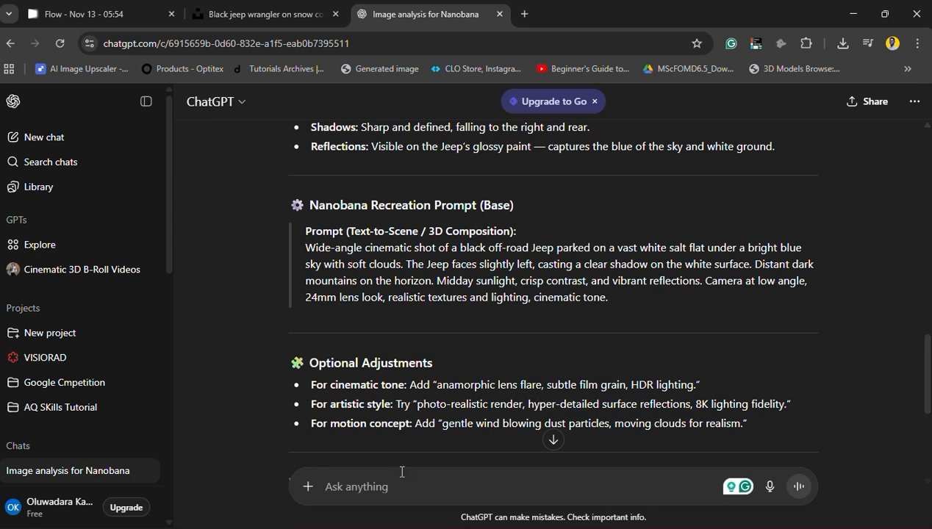
- Ask ChatGPT to add the optional cinematic tone and artistic adjustments to the recreation prompt
text(A)
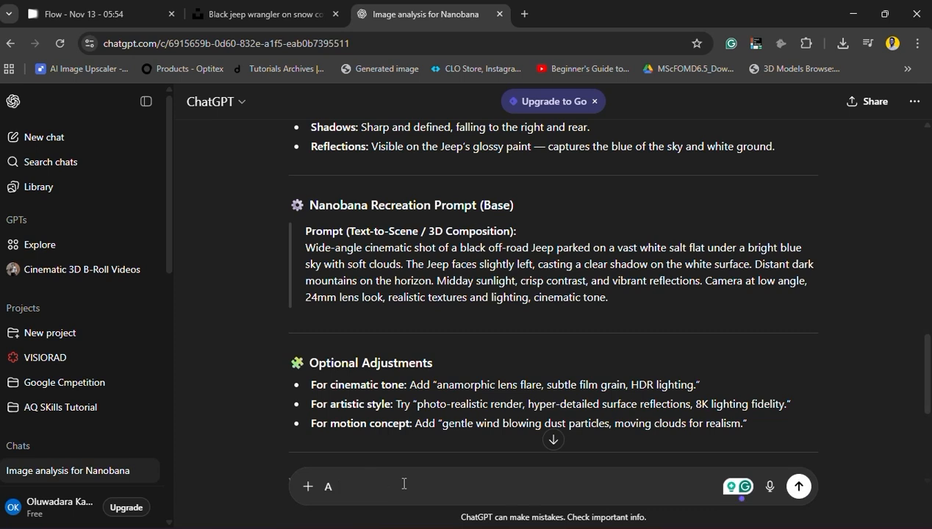
text(dd the)
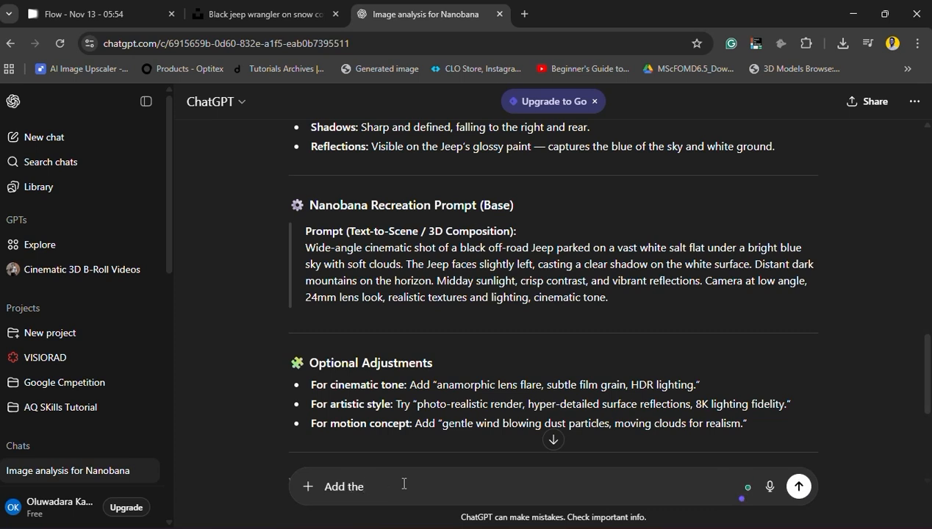
text( Cinematic tone, and Artistic ,ood)
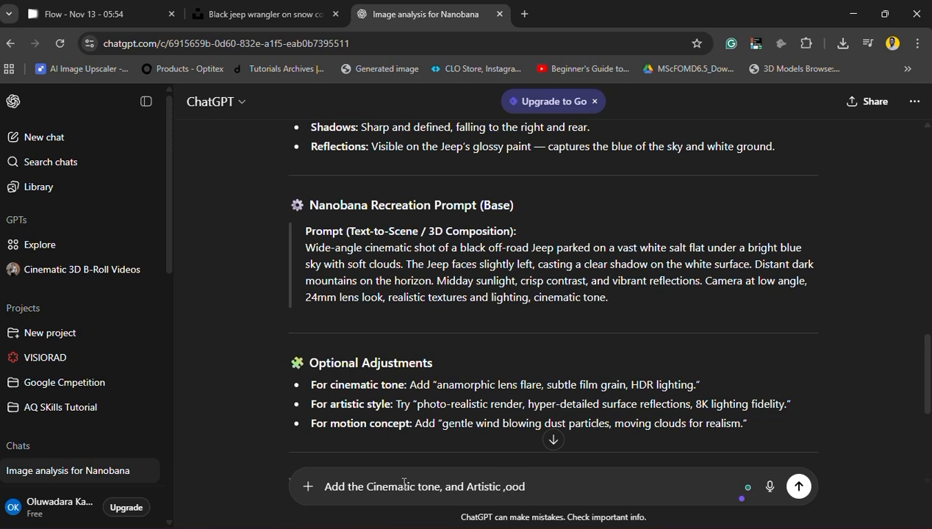
key(BackSpace)
key(BackSpace)
key(BackSpace)
key(BackSpace)
key(Return)
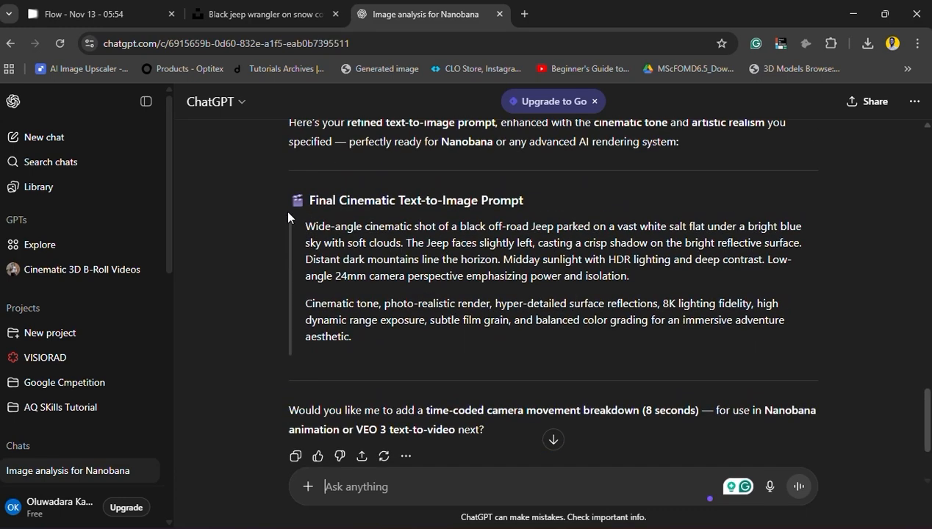
- Copy both paragraphs of the Final Cinematic Text-to-Image Prompt from ChatGPT into the Flow project's image prompt
drag(309, 222, 652, 331)
right_click(630, 231)
click(342, 248)
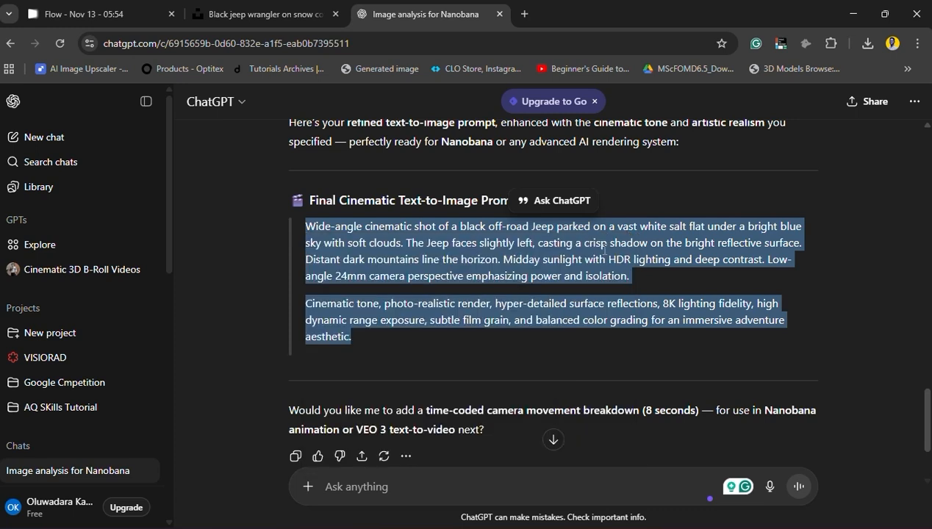
click(121, 14)
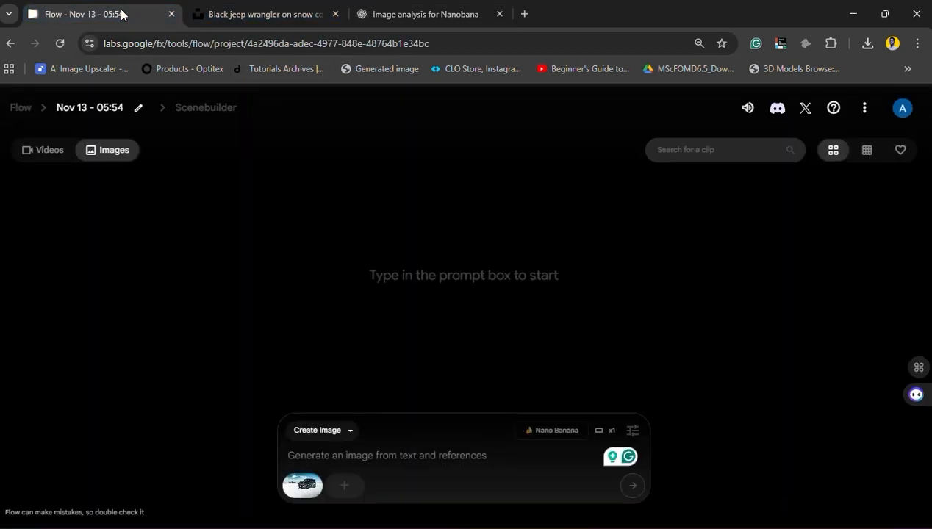
mouse_move(306, 485)
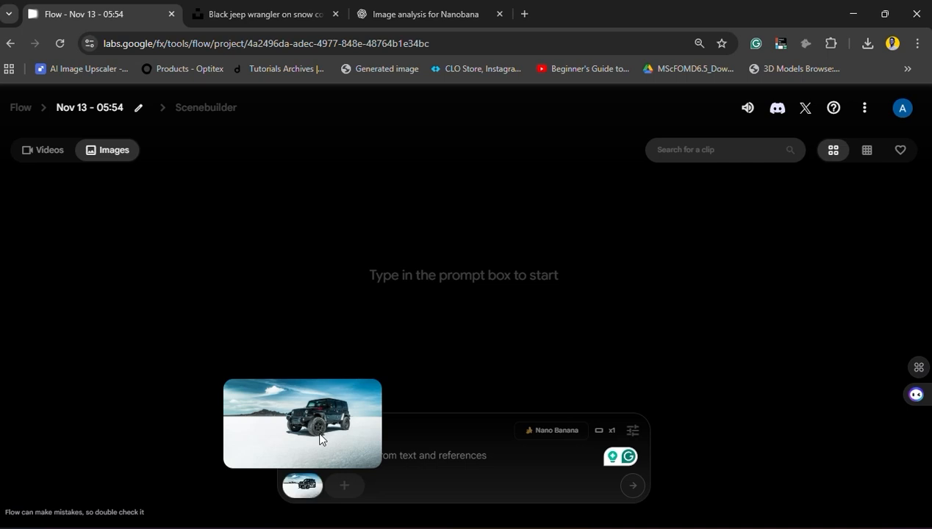
click(427, 457)
key(ctrl+v)
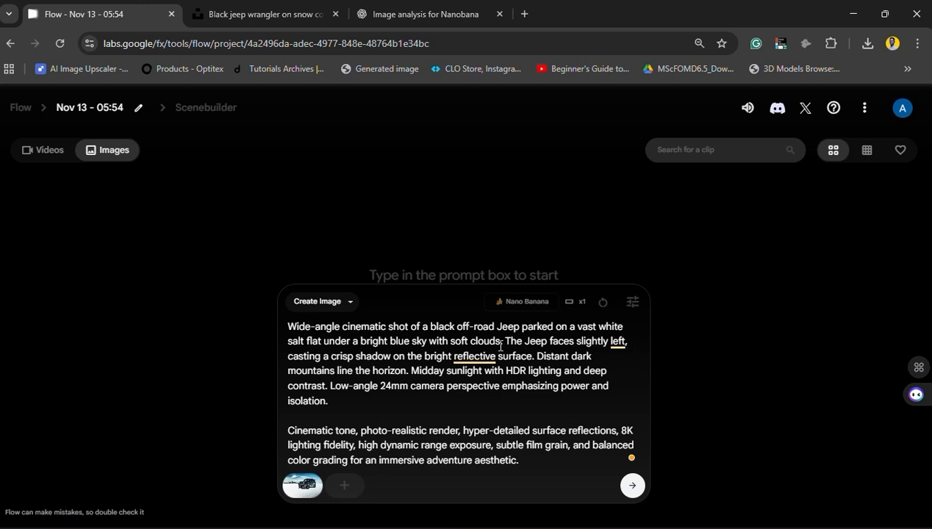
- Check the image generation settings and generate the image from the pasted prompt and jeep reference
click(632, 302)
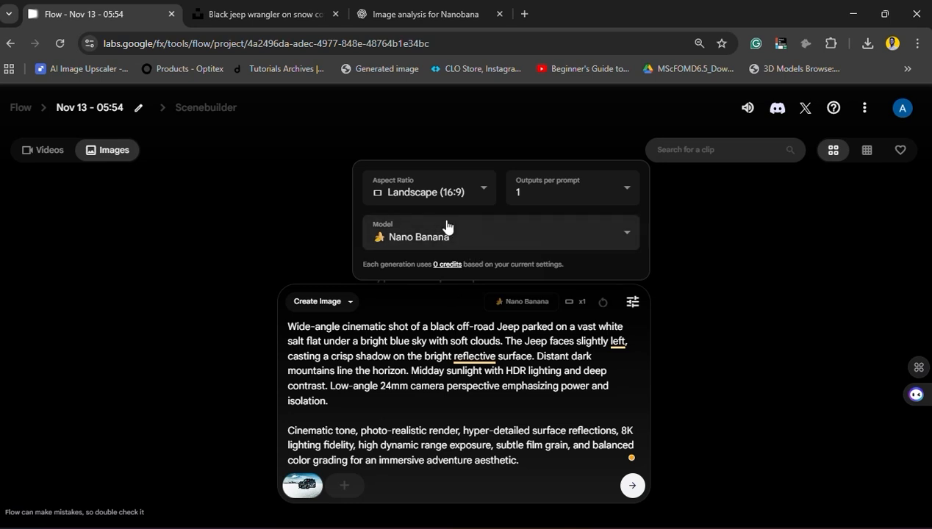
drag(505, 341, 533, 356)
click(577, 463)
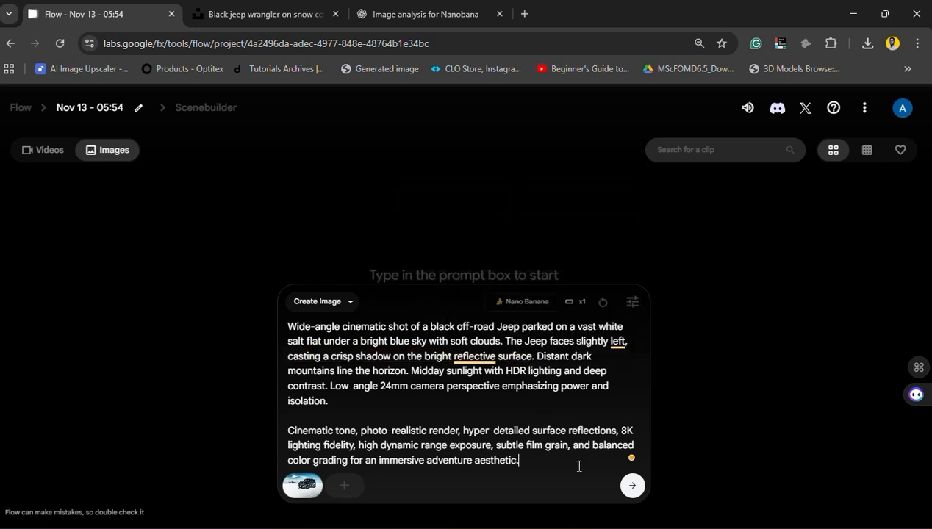
click(633, 486)
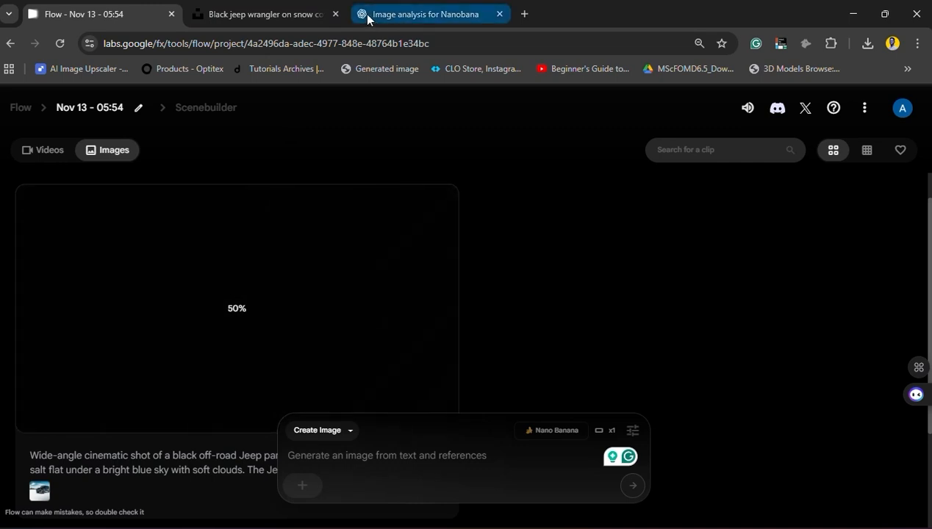
- Return to the ChatGPT image analysis conversation and start a new message
mouse_move(361, 15)
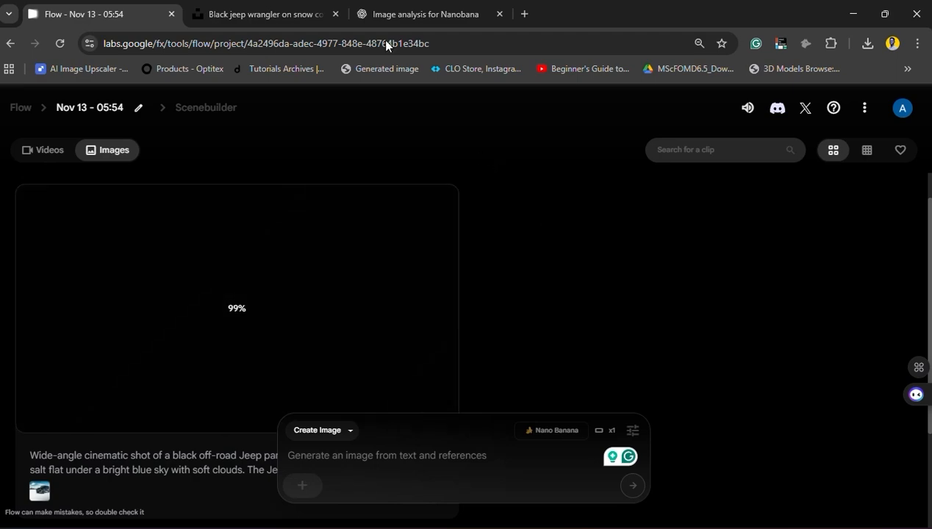
click(358, 14)
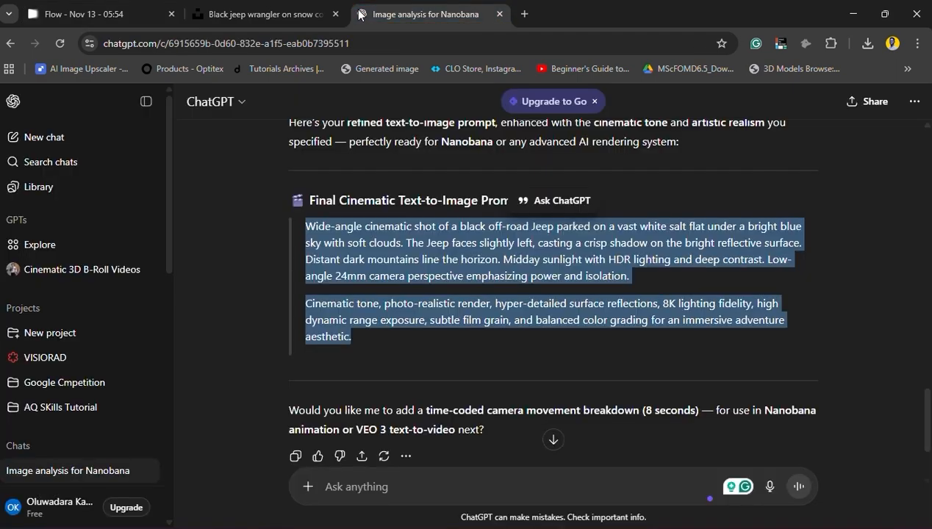
click(433, 486)
text(I wamnt)
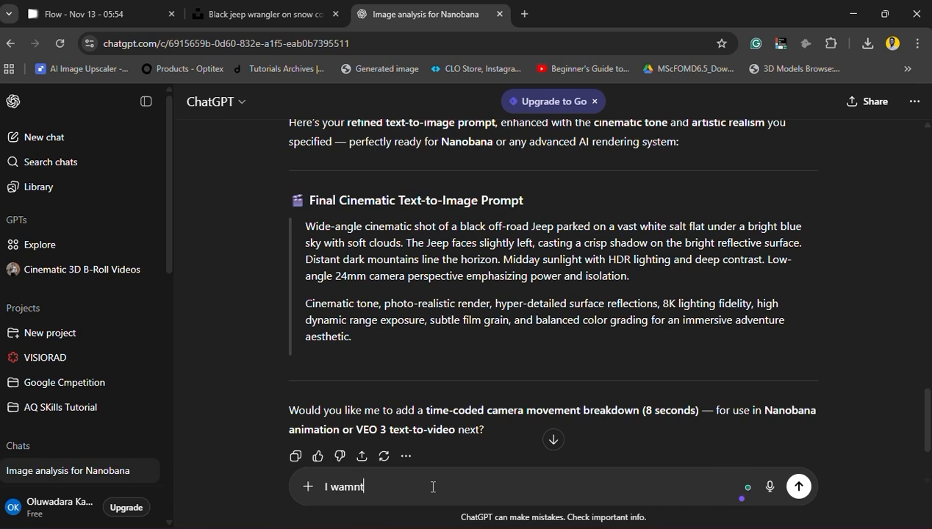
key(BackSpace)
key(BackSpace)
key(BackSpace)
key(BackSpace)
key(BackSpace)
key(BackSpace)
key(BackSpace)
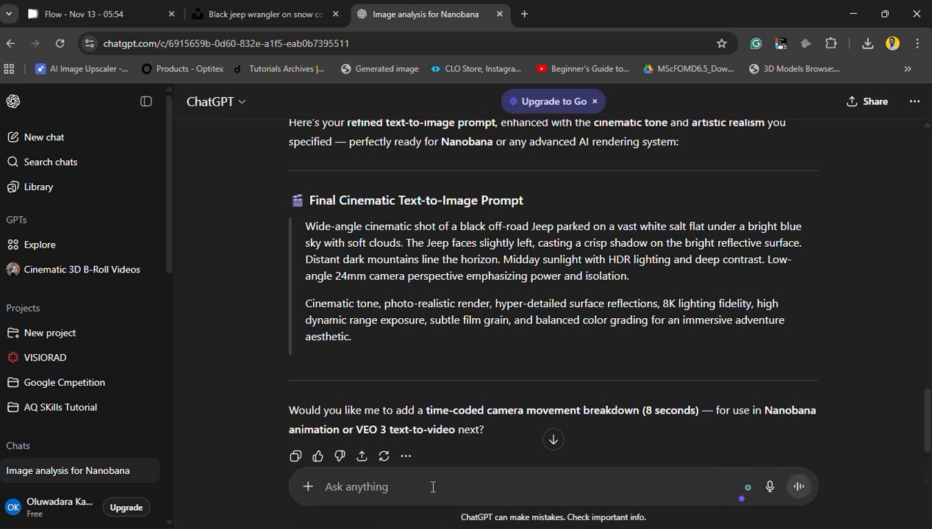
- Dictate and send a request for a Nigerian male in black fur cloth who walks into the shot, opens the car door, enters and drives off
click(767, 487)
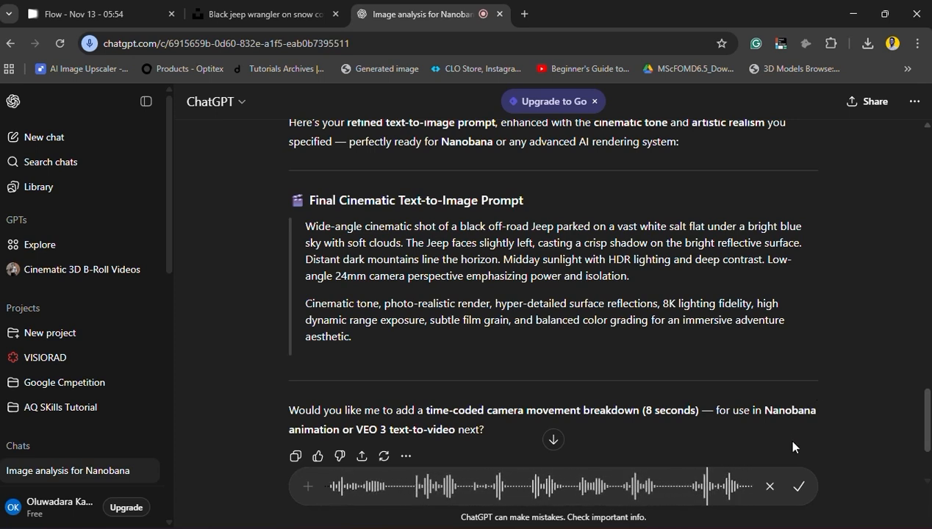
click(801, 488)
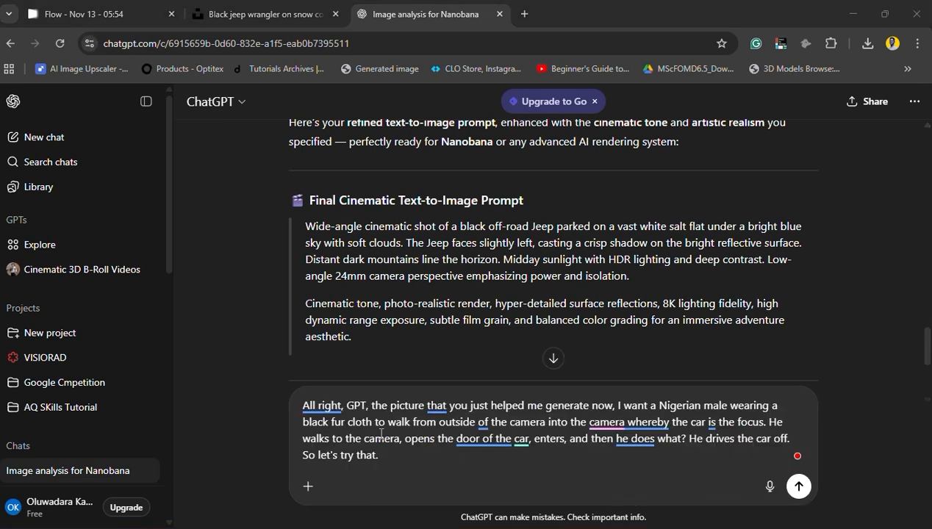
click(806, 492)
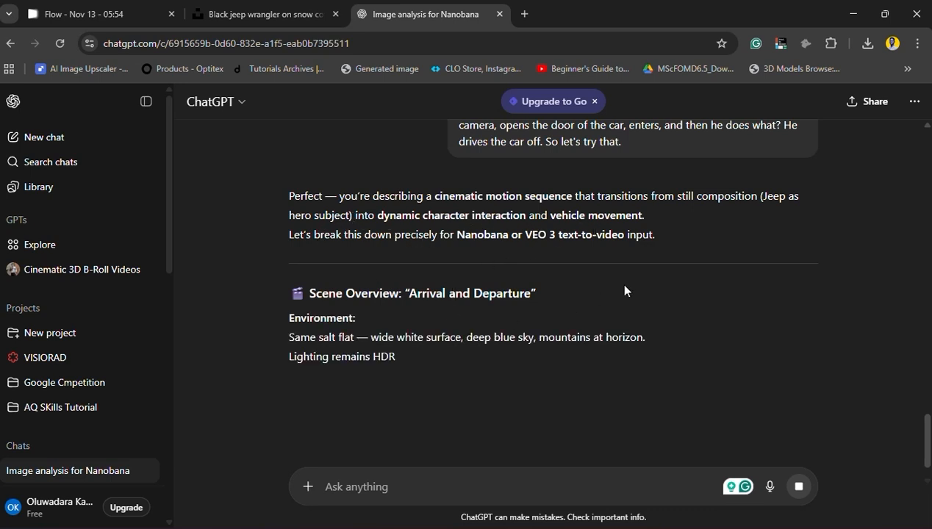
- Read the "Arrival and Departure" scene overview and the timed actions and camera notes in the Concept Flow table
scroll(622, 285, down, 1)
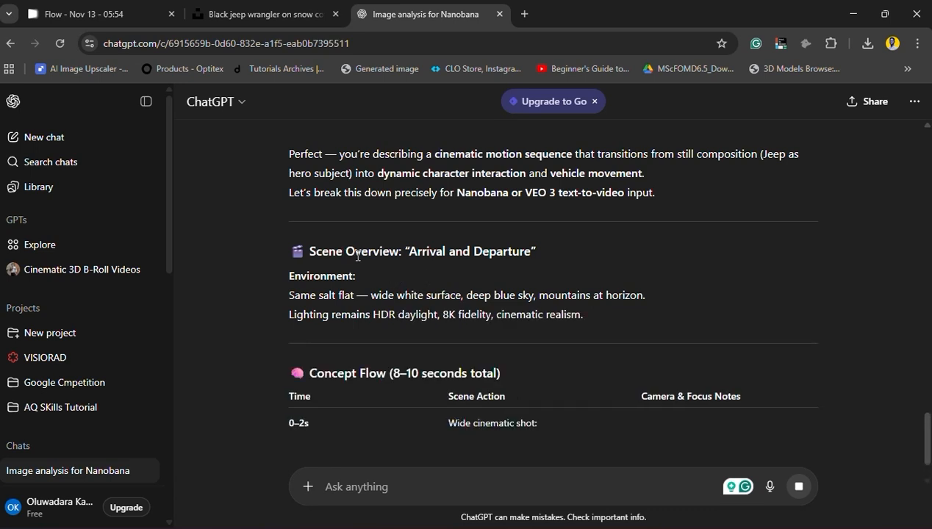
scroll(555, 265, down, 2)
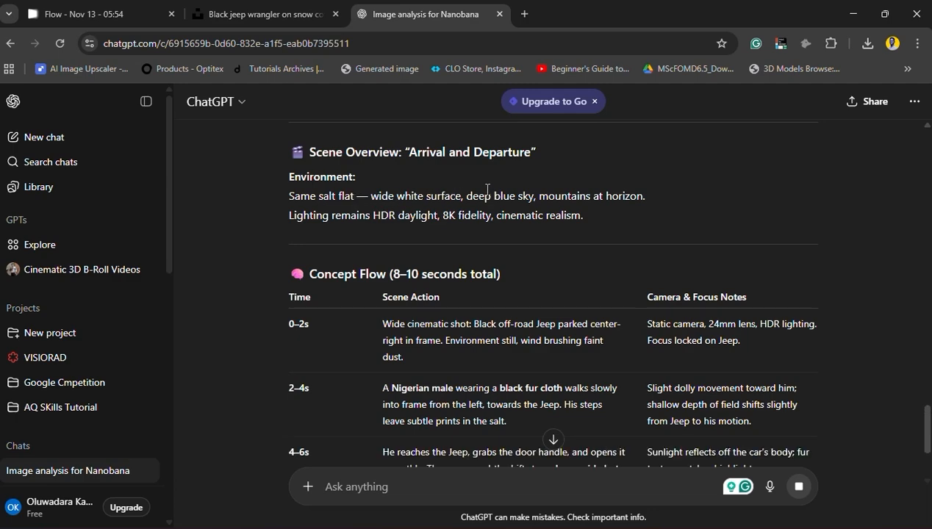
scroll(427, 256, down, 3)
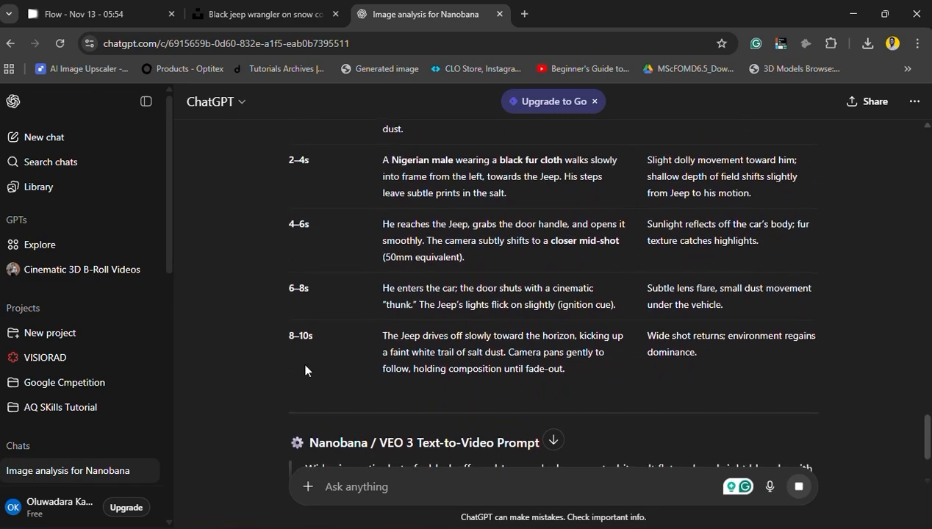
scroll(302, 361, down, 1)
scroll(304, 331, up, 2)
scroll(484, 216, up, 2)
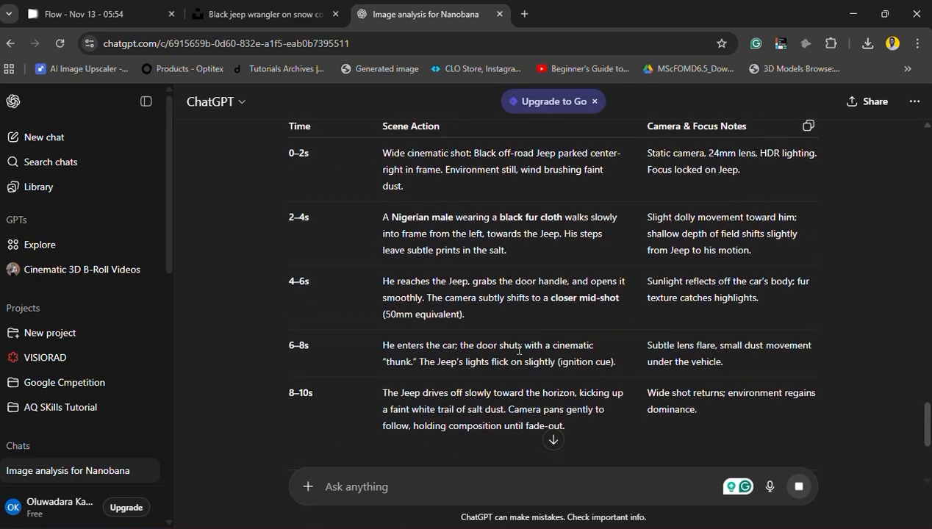
scroll(461, 240, down, 1)
scroll(607, 213, up, 1)
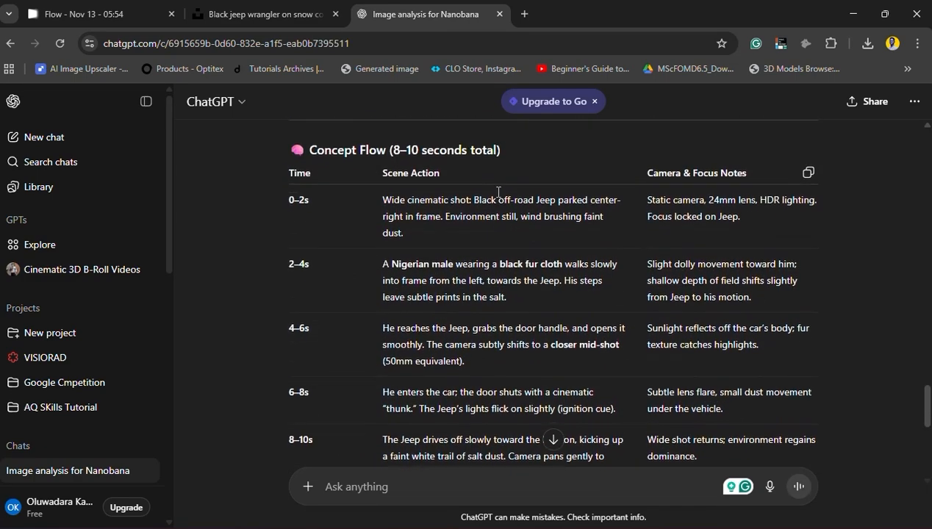
- Copy the "Concept Flow (8–10 seconds total)" heading from the scene table reply
scroll(514, 234, up, 1)
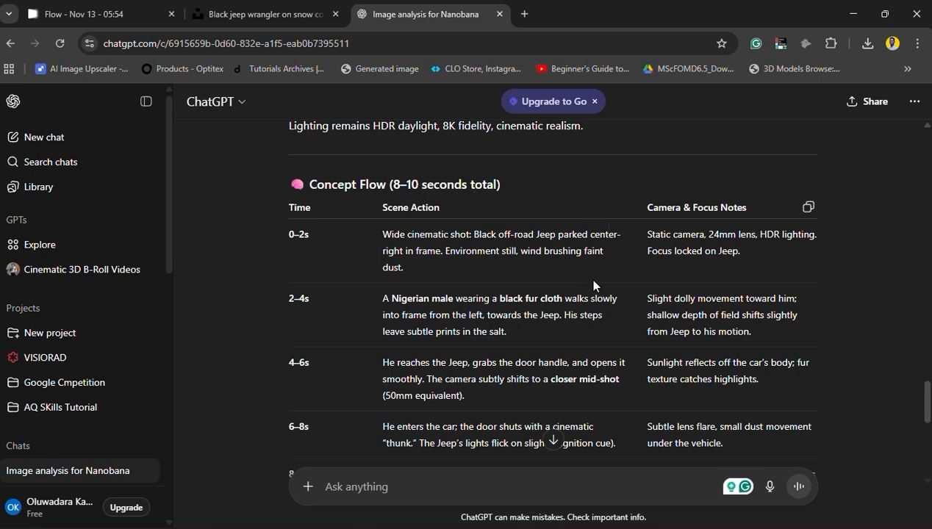
scroll(593, 286, down, 2)
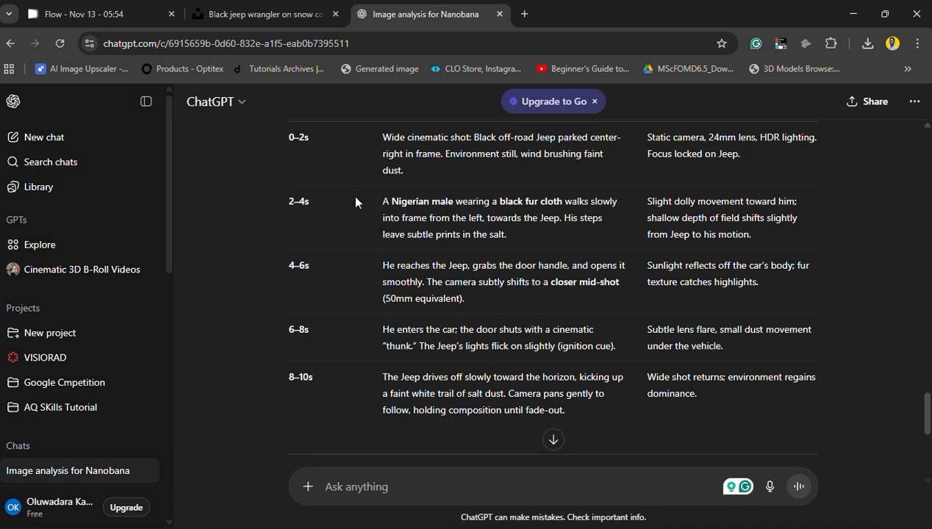
scroll(419, 339, down, 5)
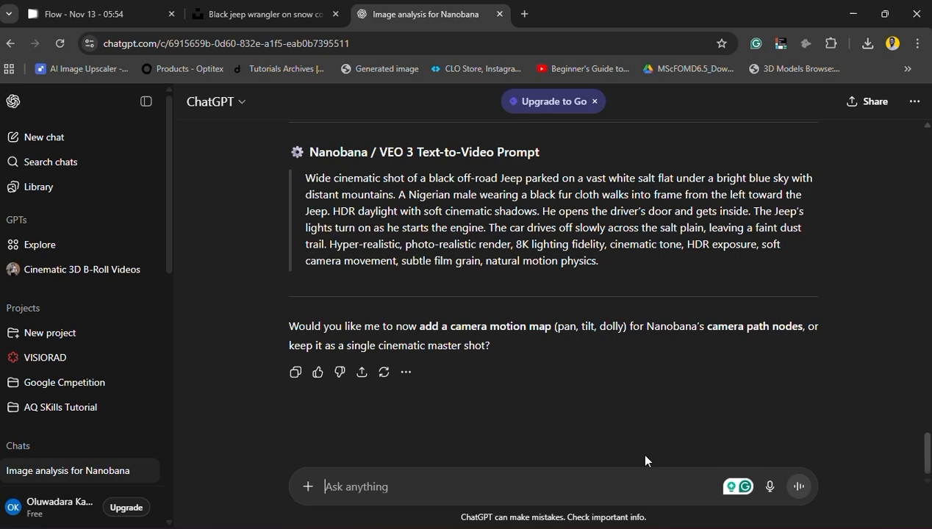
scroll(761, 176, up, 8)
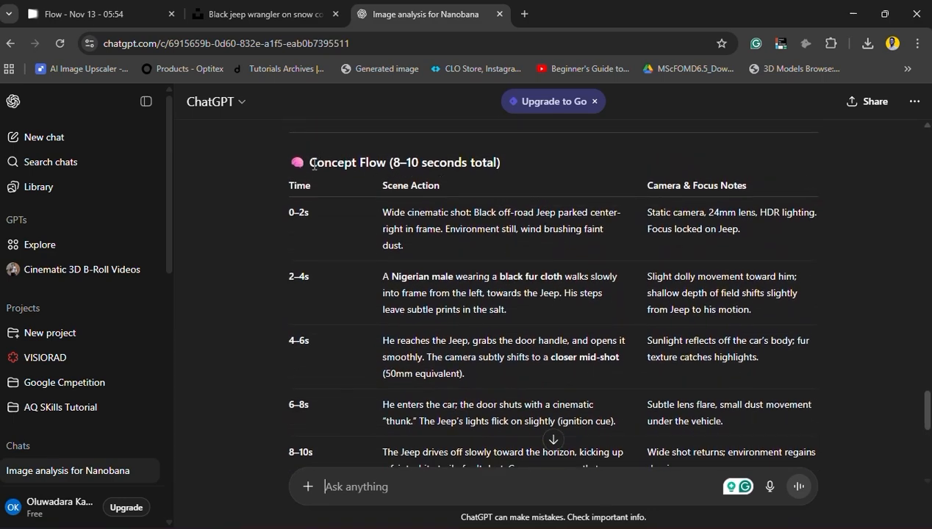
drag(309, 162, 596, 169)
key(ctrl+c)
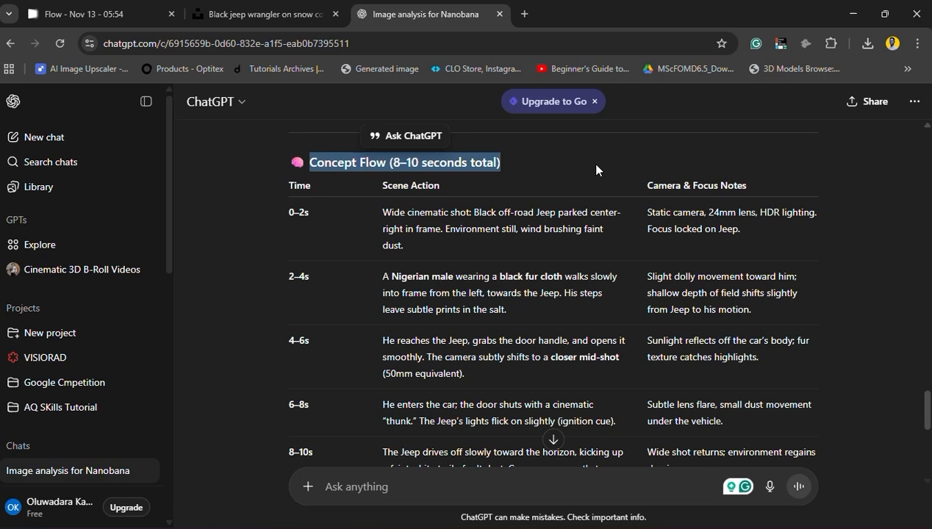
- Draft a message asking to turn the pasted "Concept Flow (8–10 seconds total)" into a VEO 3 text-to-image prompt
scroll(654, 287, down, 8)
click(534, 492)
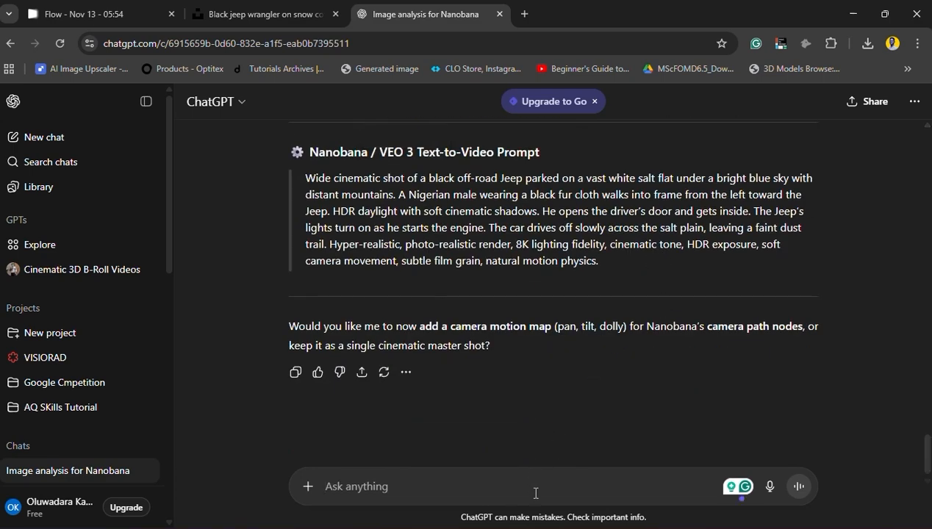
text(c)
key(BackSpace)
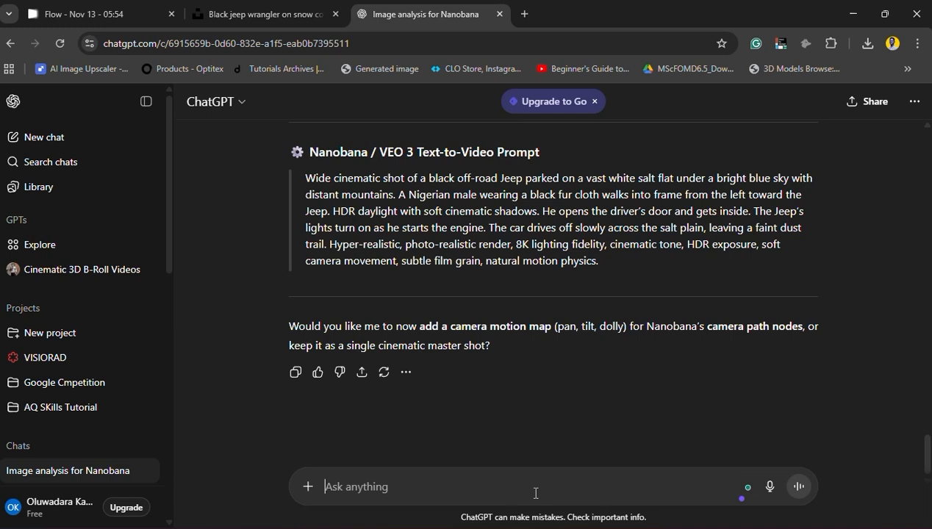
text(Turnb this)
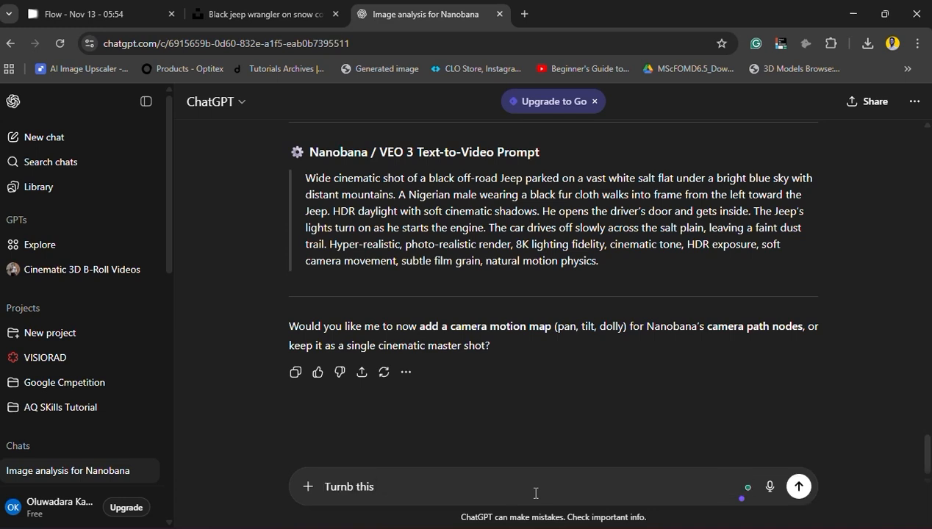
key(ctrl+v)
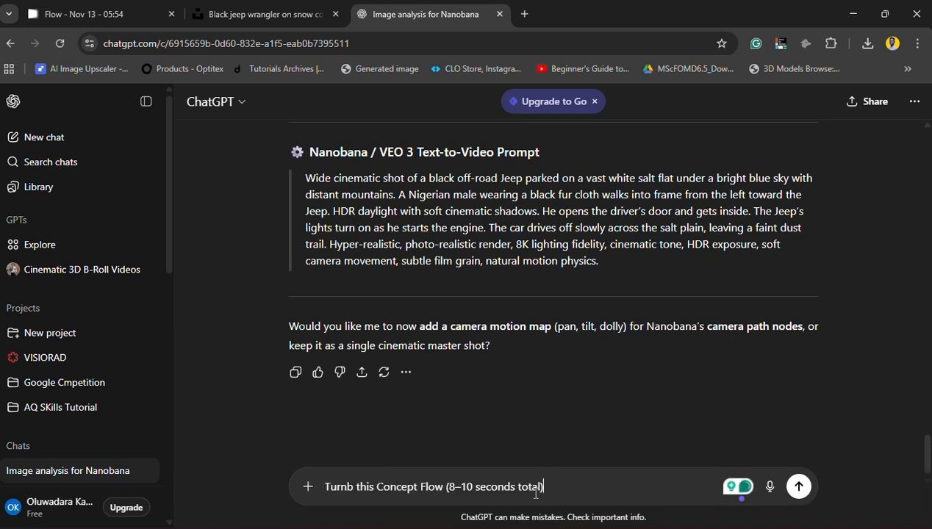
text(inot)
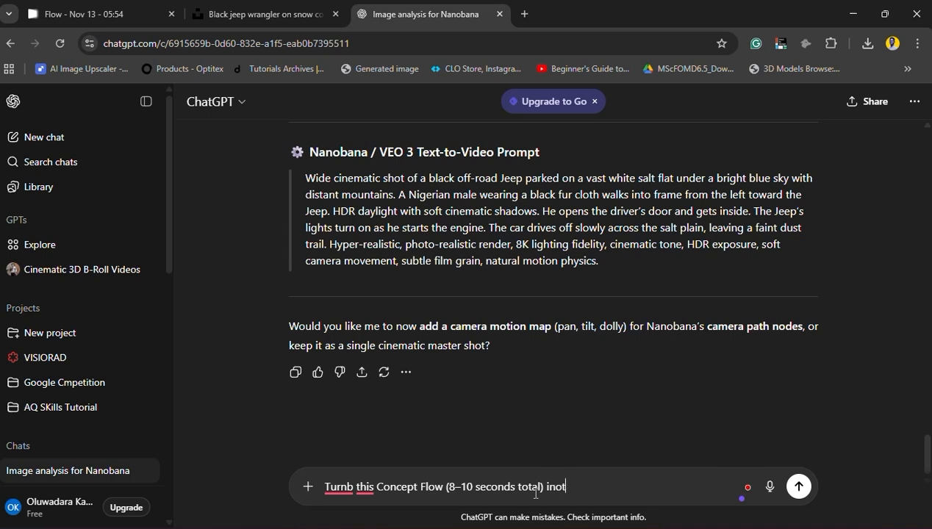
text( a VEo 3 Text to Imga e)
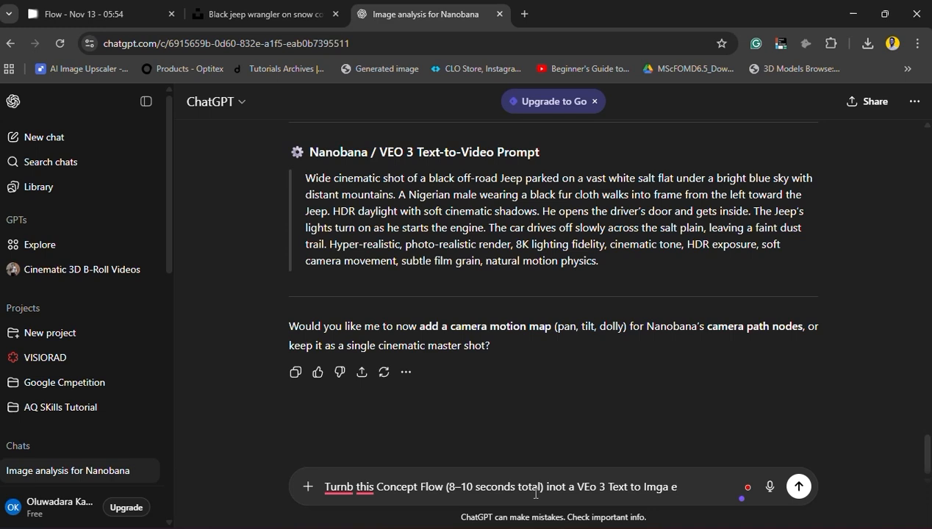
text(Prompt)
key(BackSpace)
key(BackSpace)
key(BackSpace)
key(BackSpace)
key(BackSpace)
key(BackSpace)
key(BackSpace)
text(Ptomp)
key(BackSpace)
key(BackSpace)
key(BackSpace)
text(rompt. However,)
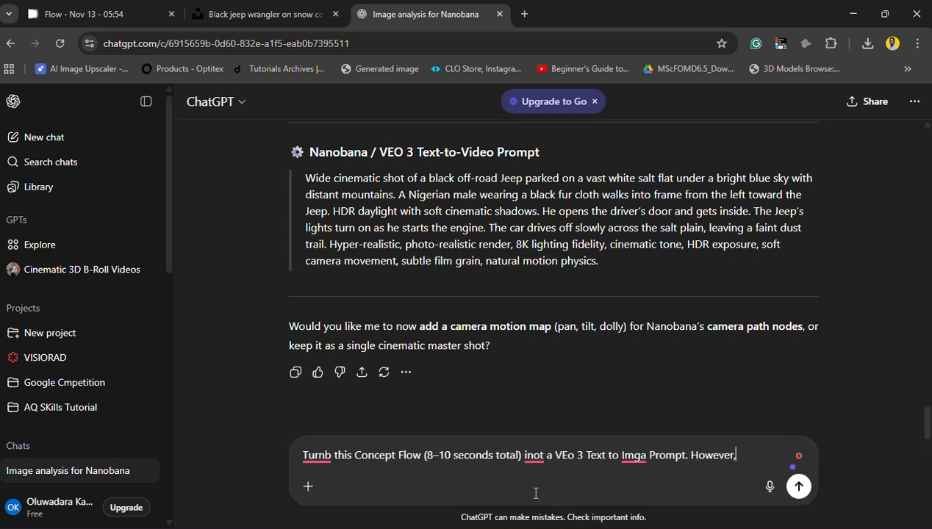
- Add that the prompt should be 0-8 seconds and send the message
text( it should be 0-8)
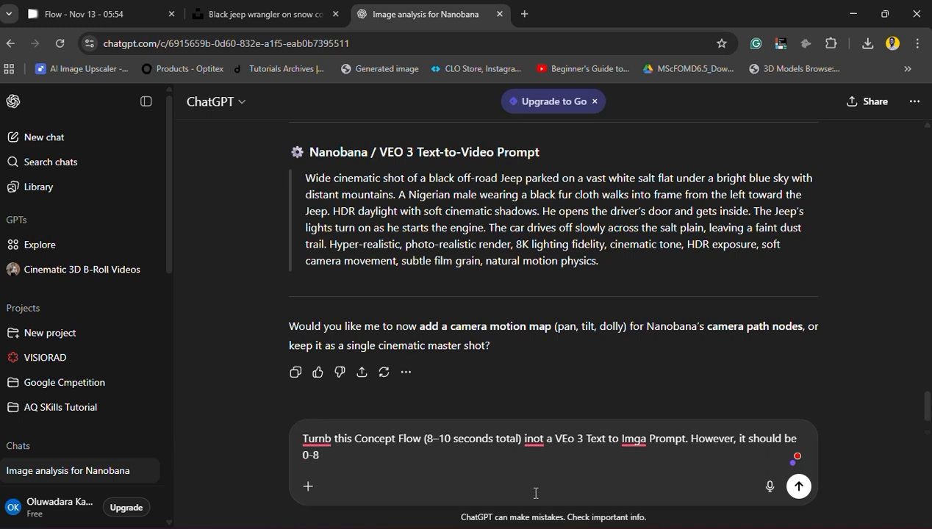
text( seconds.)
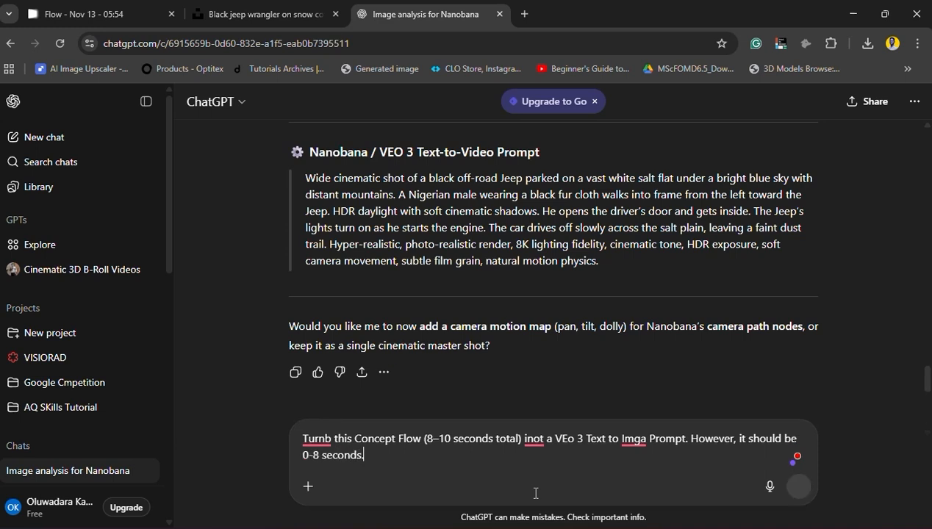
key(Return)
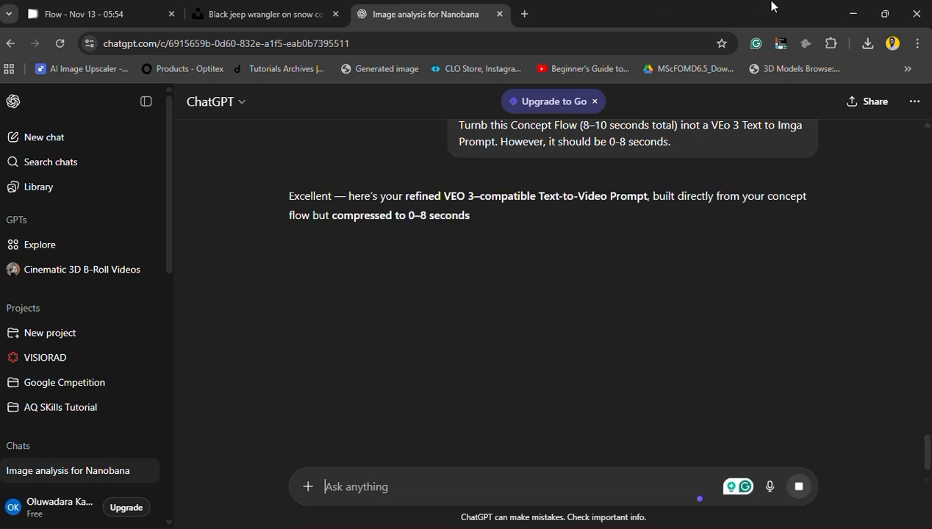
- Read the VEO 3 Text-to-Video Prompt (0–8 Seconds), including its timed segments, overall style and closing suggestion
scroll(512, 224, down, 1)
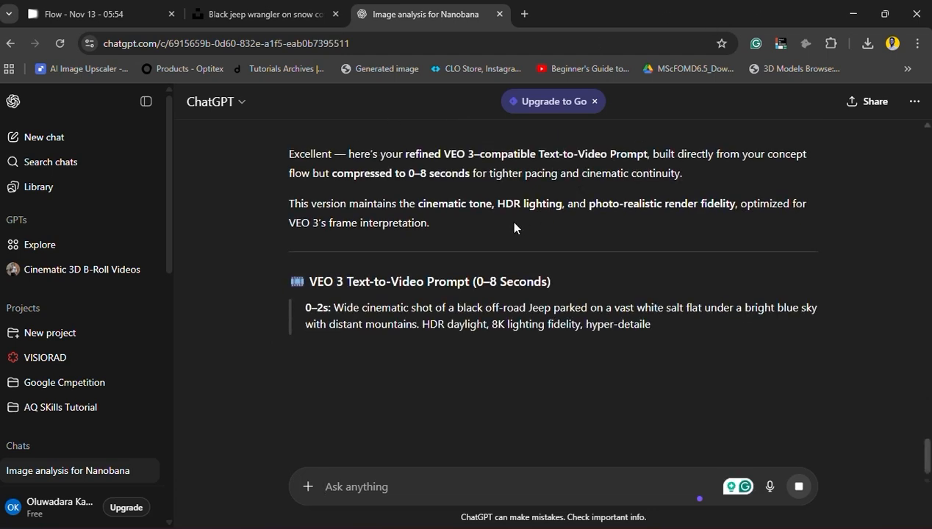
scroll(383, 290, down, 1)
scroll(382, 285, down, 2)
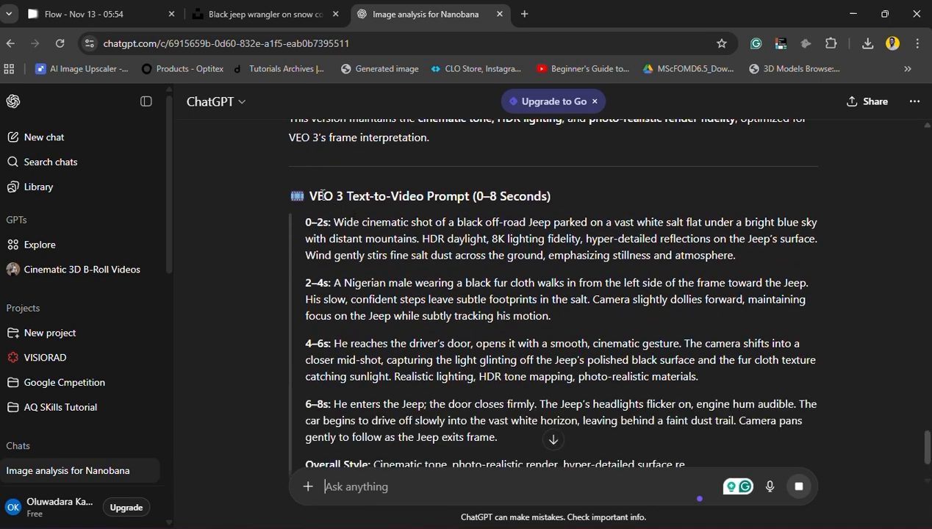
scroll(433, 233, down, 2)
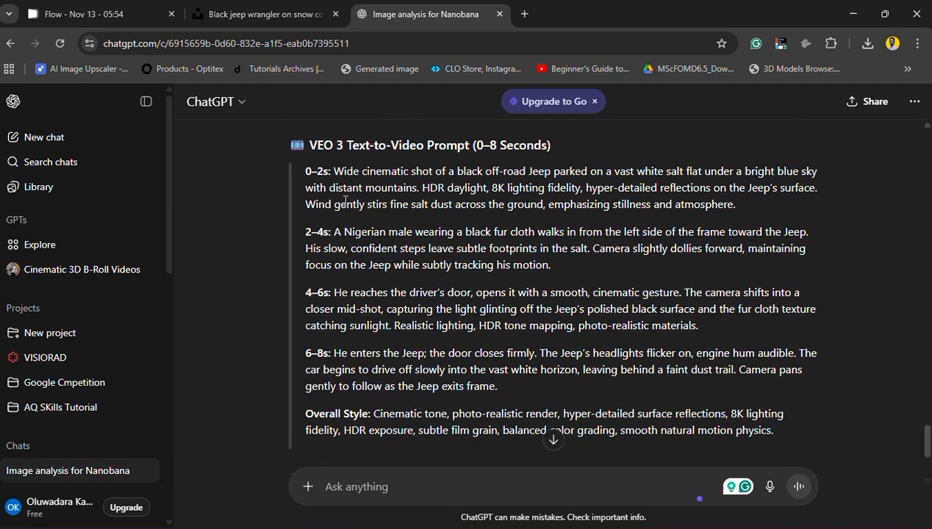
scroll(357, 312, down, 4)
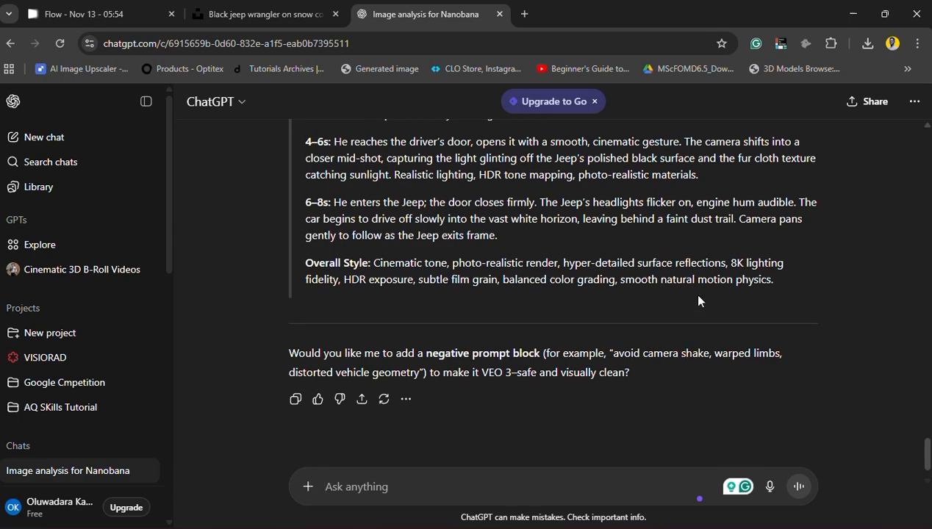
scroll(698, 300, up, 2)
scroll(514, 331, down, 1)
scroll(342, 258, up, 1)
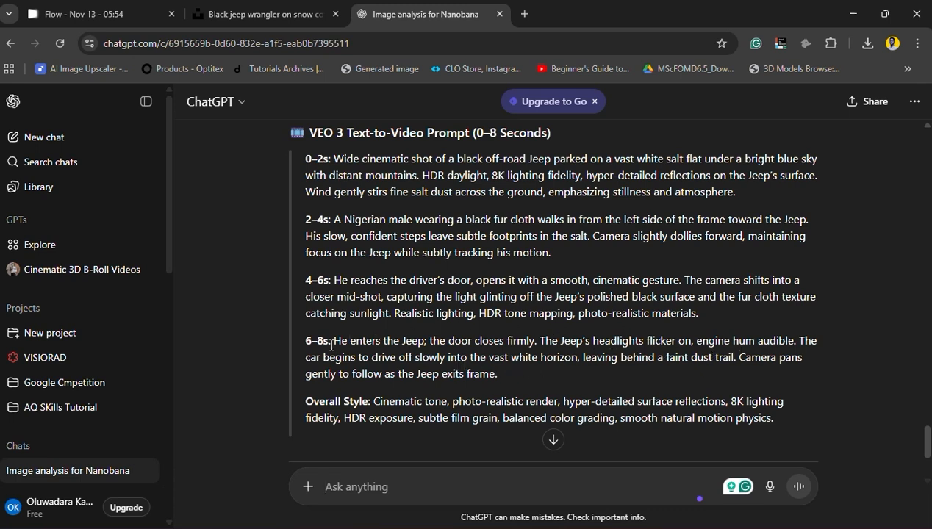
- Copy the 6–8s paragraph text describing the man entering the Jeep and driving off
drag(332, 342, 455, 371)
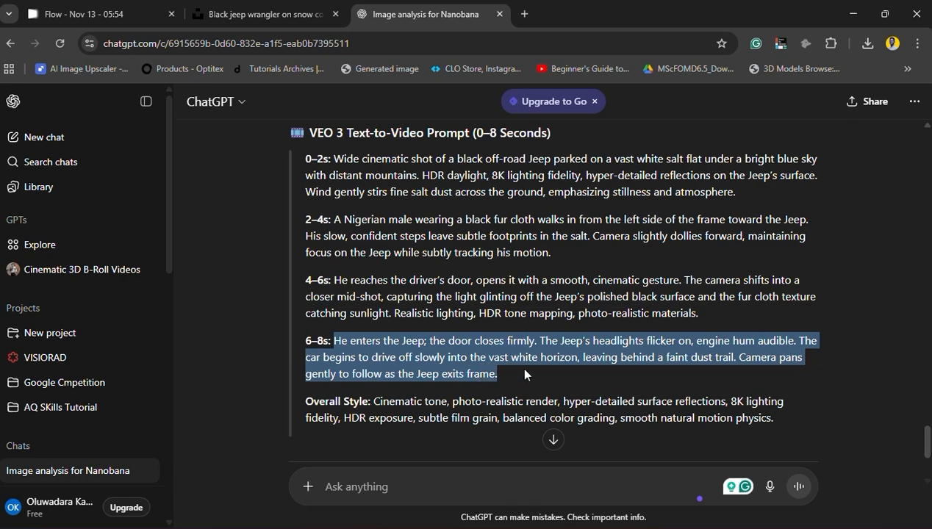
right_click(521, 337)
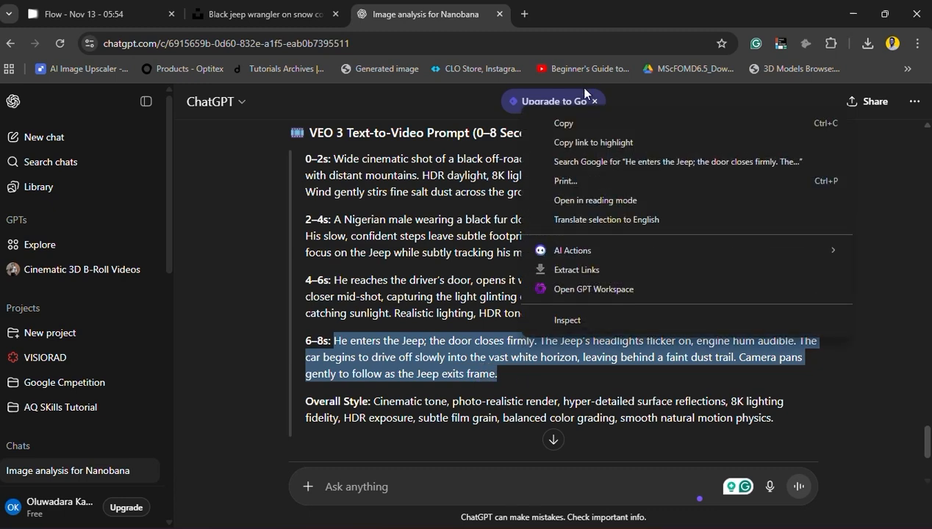
click(576, 126)
- Write that this is wanted as the last frame for the frame to frame in VEO 3, with the copied 6–8s text pasted in quotes
click(542, 489)
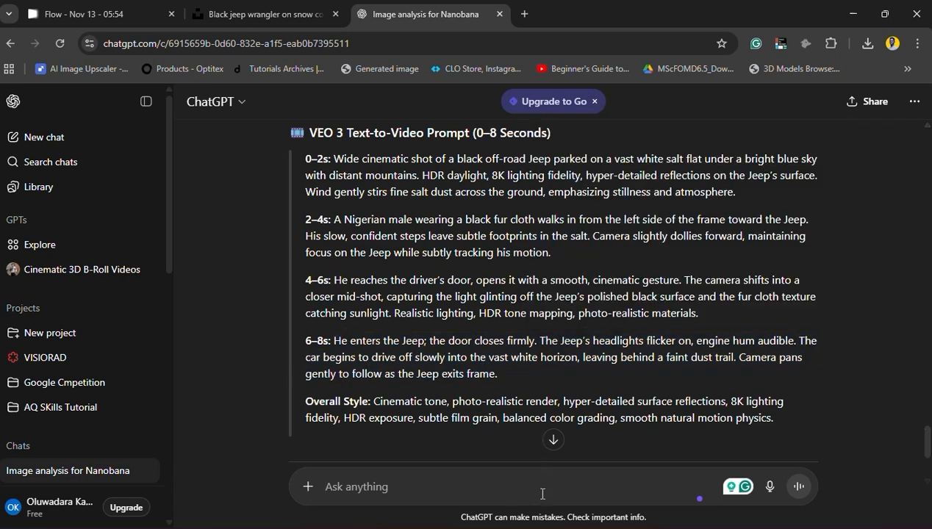
text(i want)
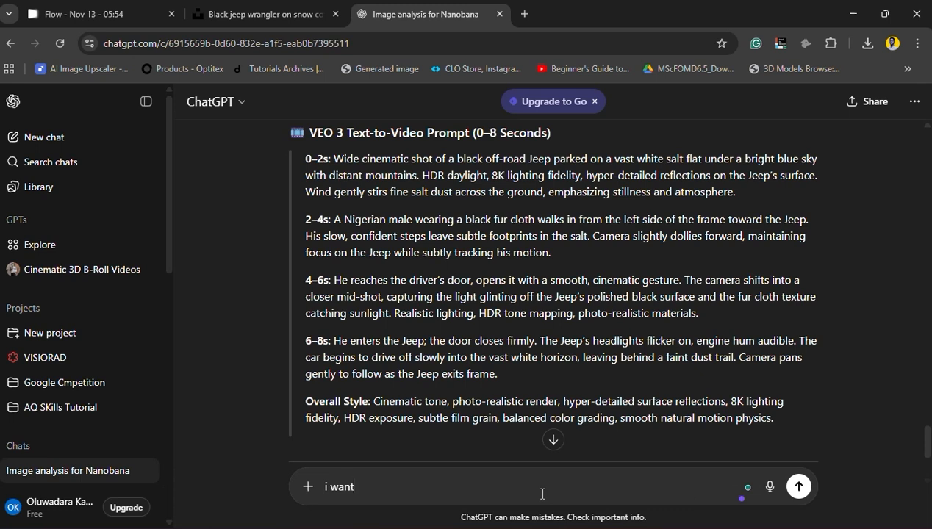
text( to use this as)
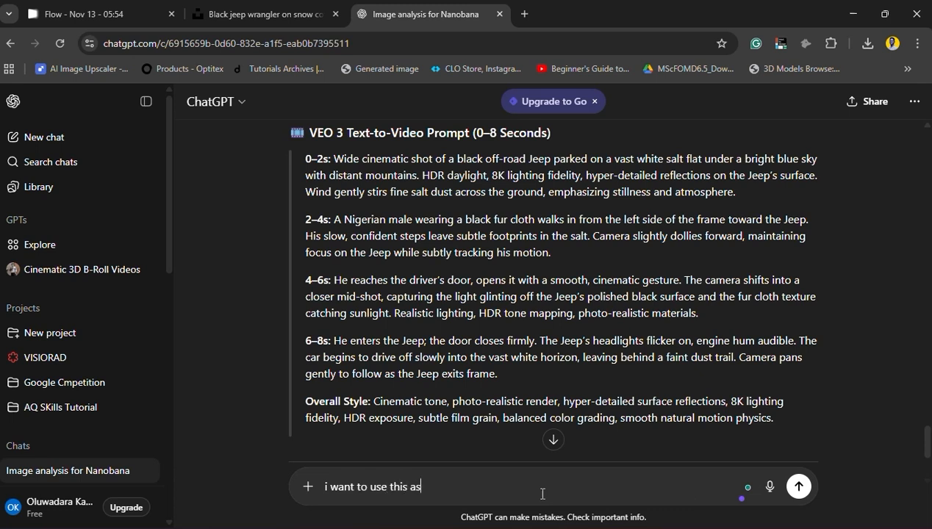
text( the Last frame for m)
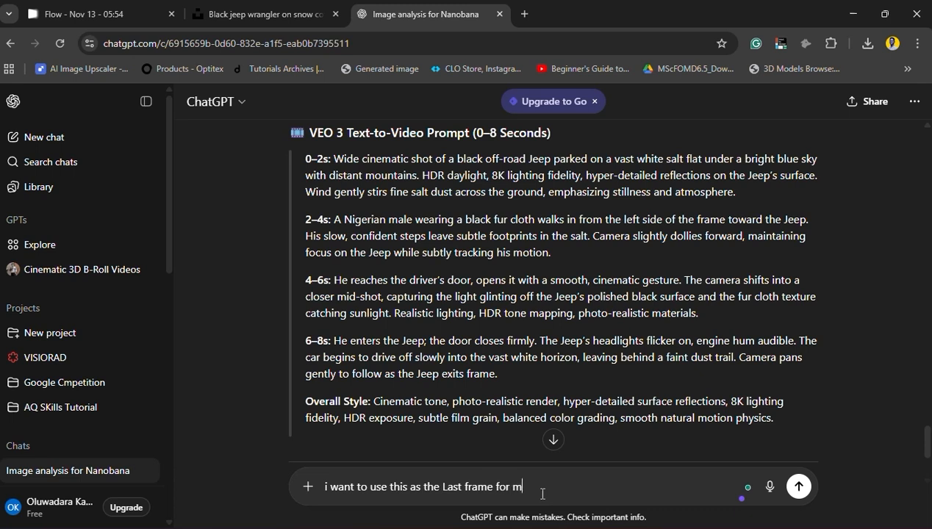
text(y Frame to frame in V)
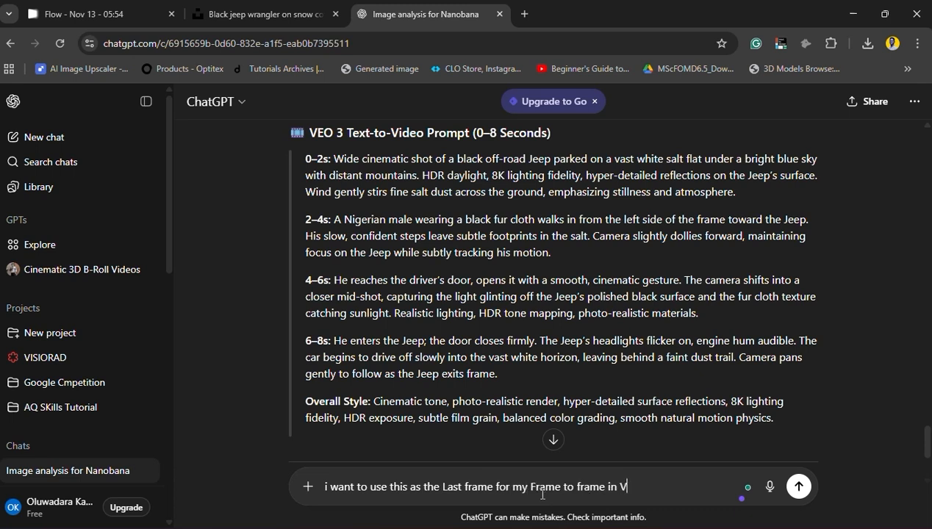
text(Eo 3 ")
key(ctrl+v)
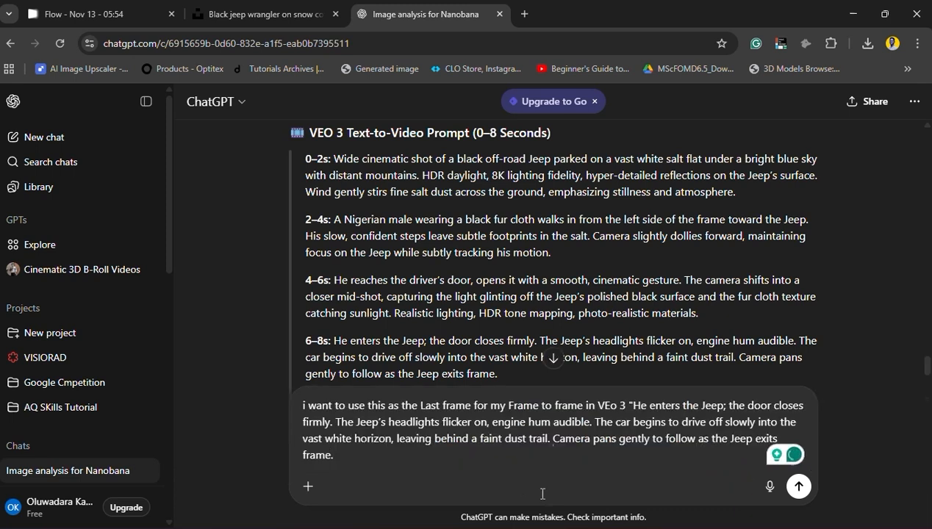
text(" )
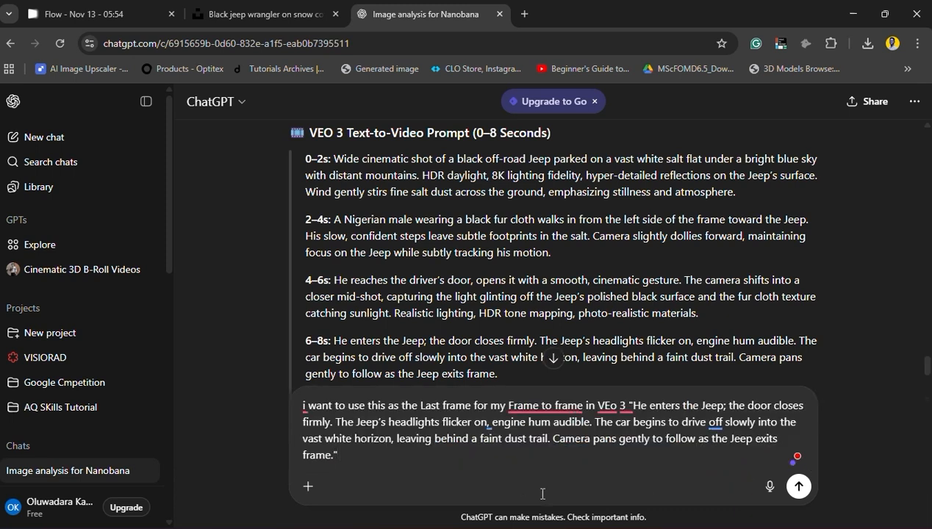
- Continue the message after the quote with "WHat i need is the Nigerian character"
text(WHat i need is the char)
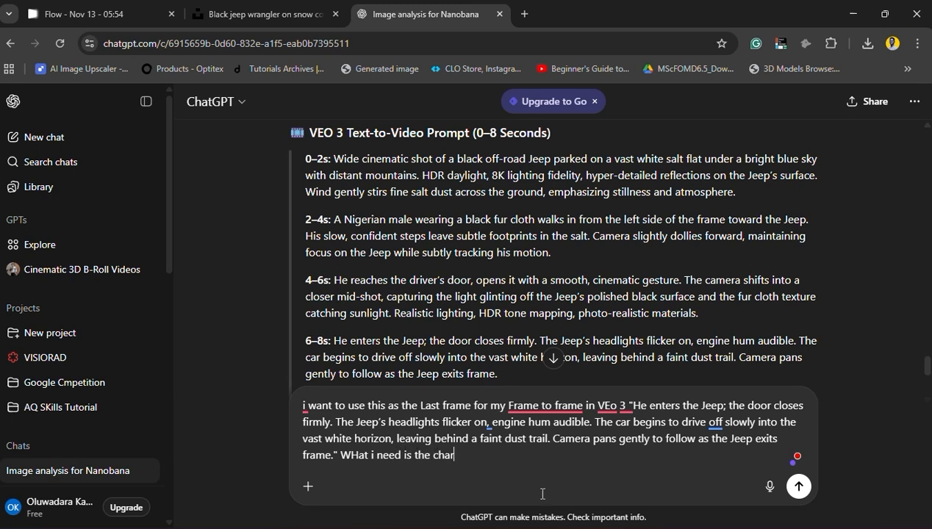
text(acter)
key(Left)
key(Left)
key(Left)
key(Left)
key(Left)
key(Left)
key(Left)
key(Left)
key(Left)
text(Nif)
key(BackSpace)
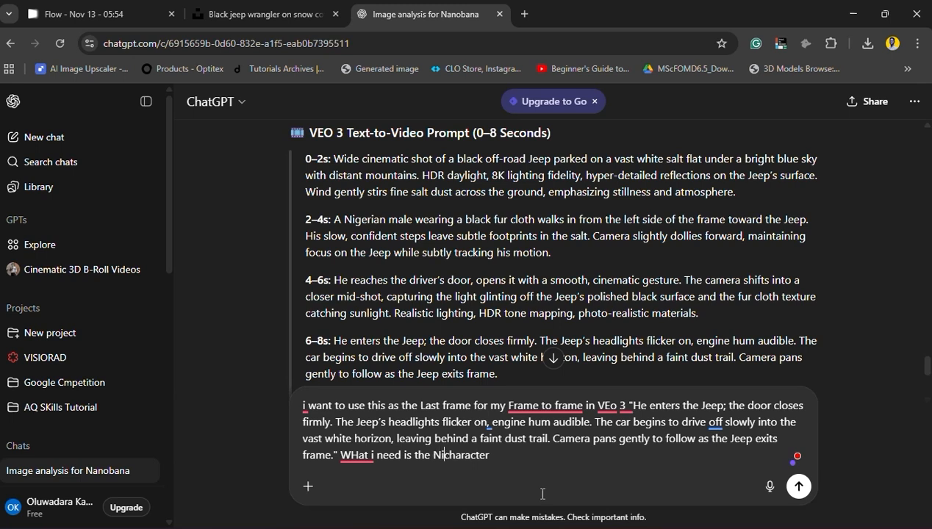
text(gerian chara)
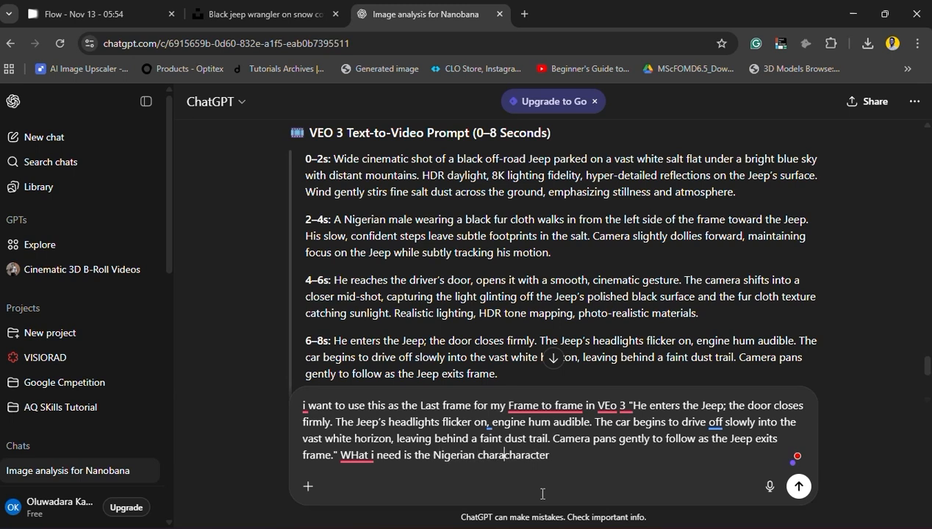
key(BackSpace)
key(BackSpace)
key(BackSpace)
key(BackSpace)
key(BackSpace)
- Attach the generated portrait of the man in the black fur coat from the Downloads folder to the message
click(307, 486)
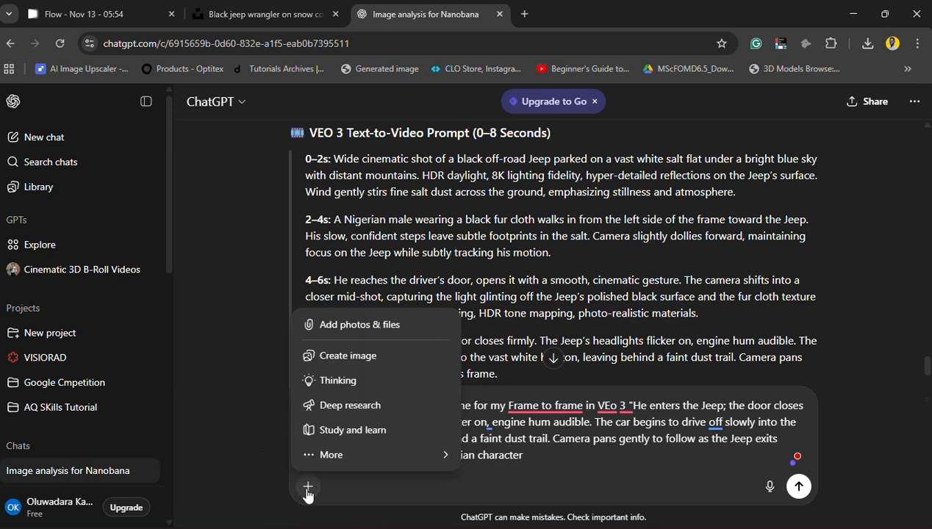
click(358, 323)
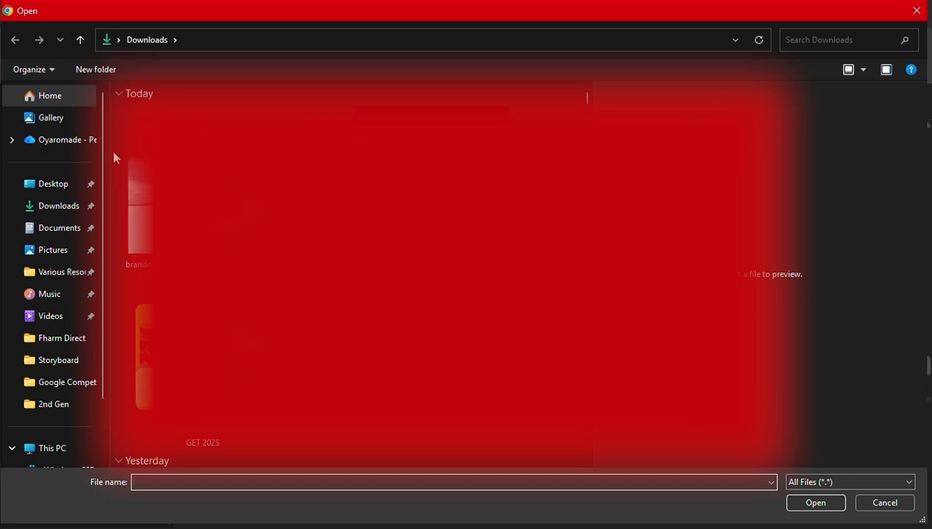
scroll(352, 273, down, 5)
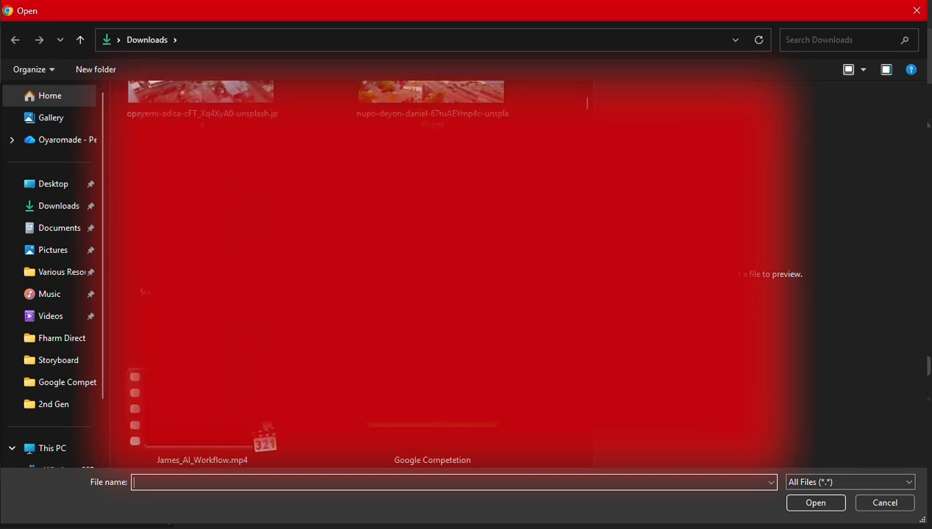
scroll(587, 461, down, 5)
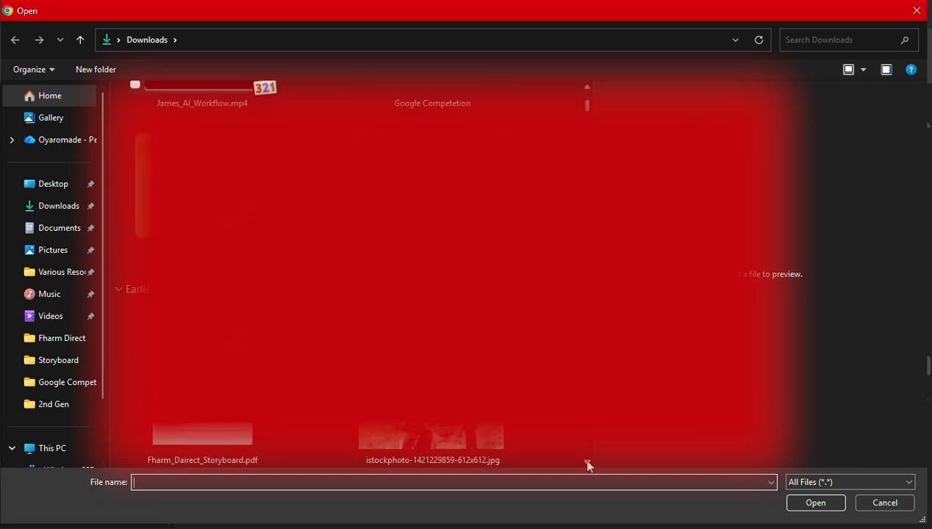
scroll(587, 465, down, 10)
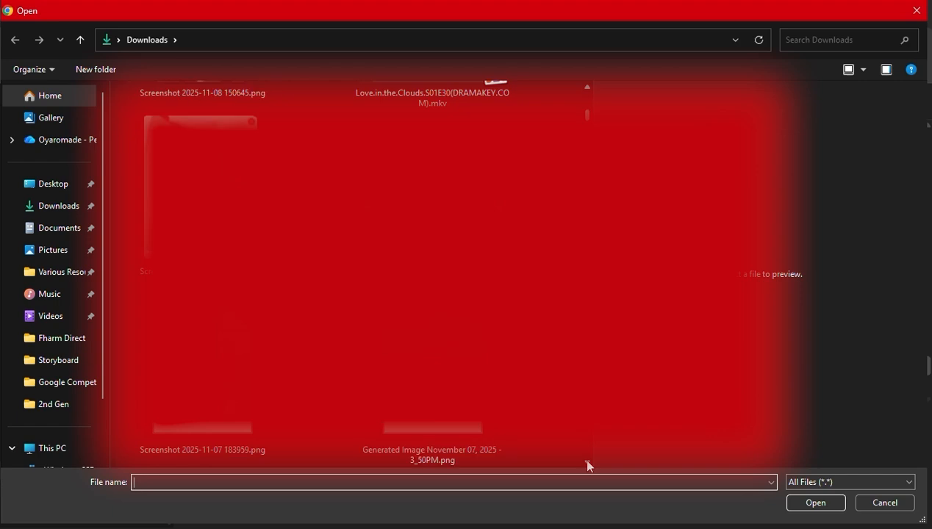
click(587, 462)
double_click(390, 210)
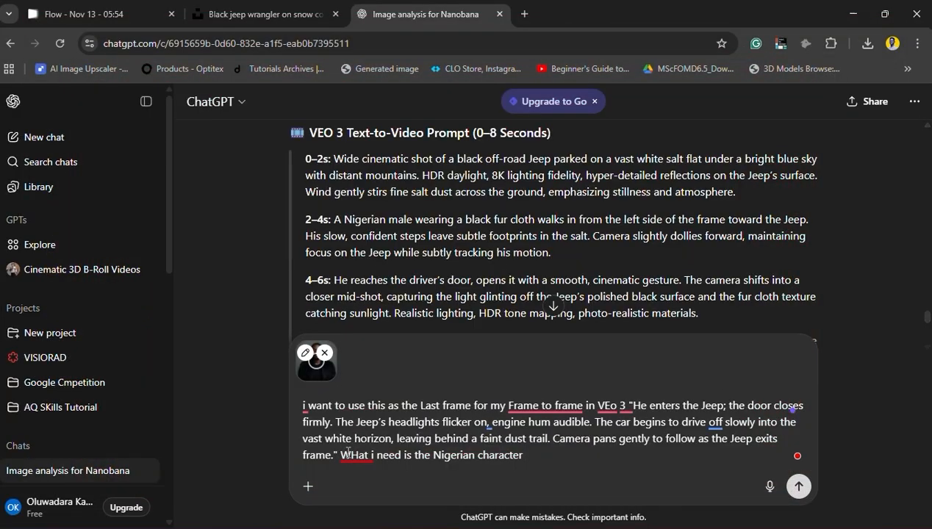
- Correct "WHat i" and finish the sentence with ", in the car, driving, with headlights oh, and a little trails, in the same environement you generated."
mouse_move(348, 453)
click(358, 383)
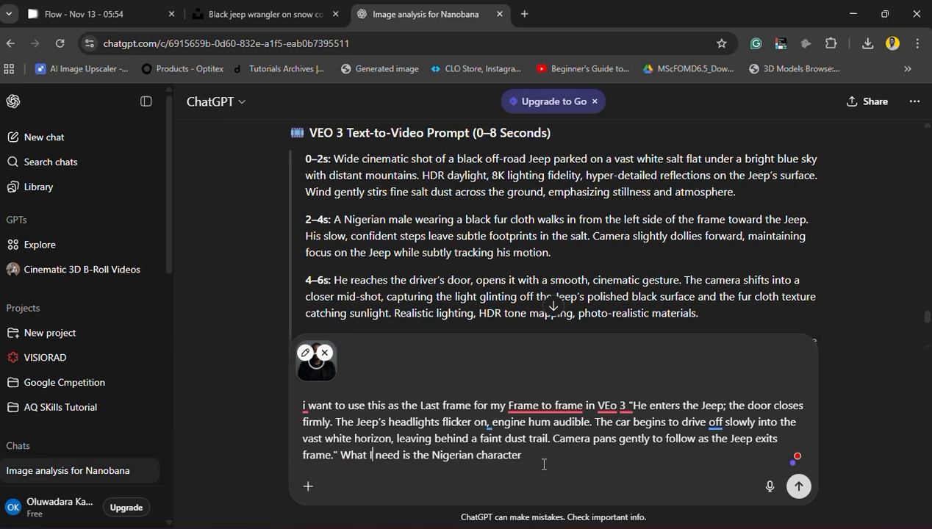
click(540, 459)
text(, in the cra)
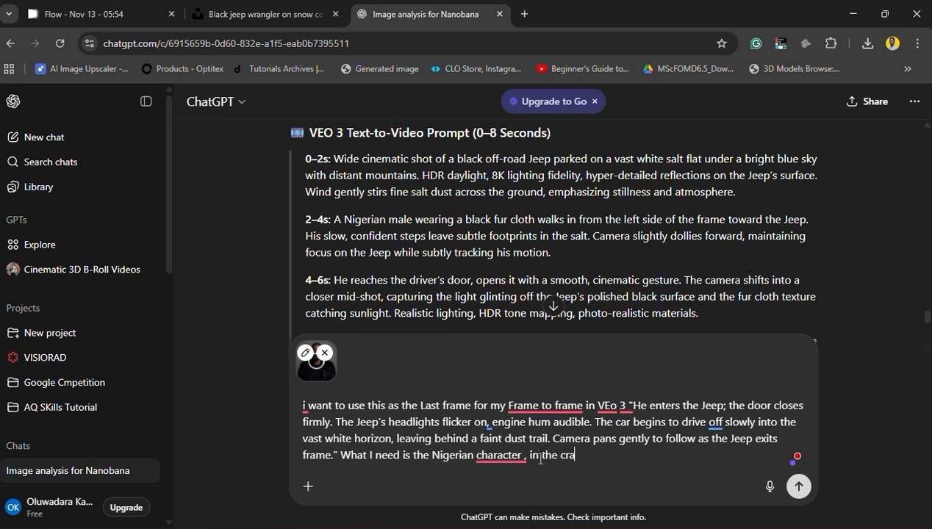
key(BackSpace)
key(BackSpace)
text(ar, driving, with headlight)
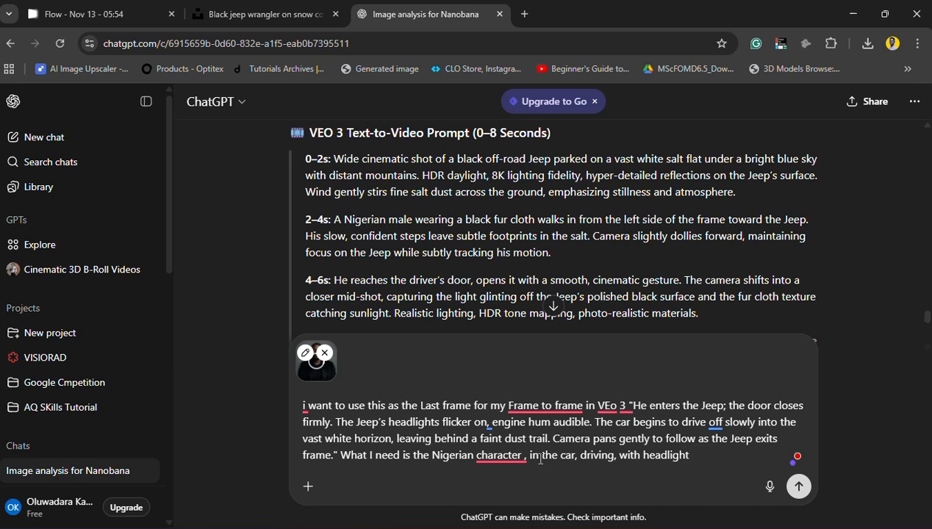
text(s oh, and a little trails)
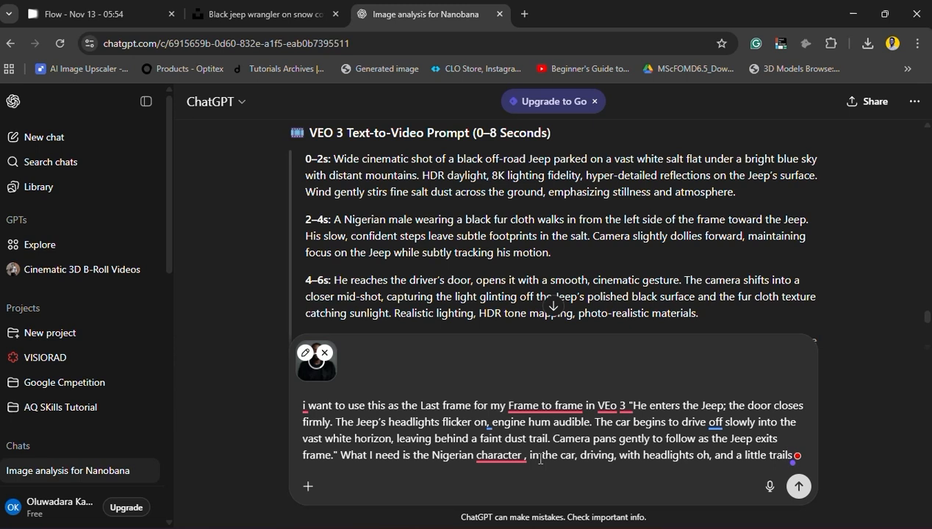
text(, in the )
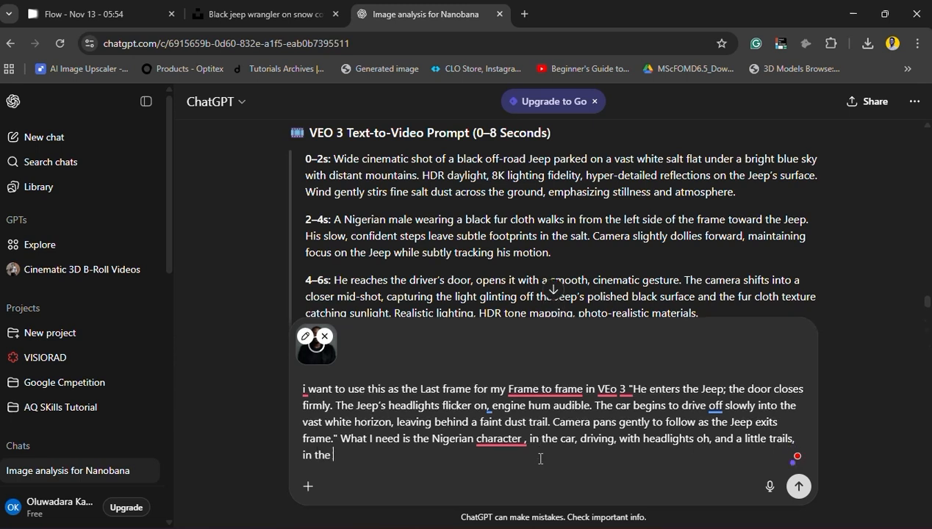
text(same environement you )
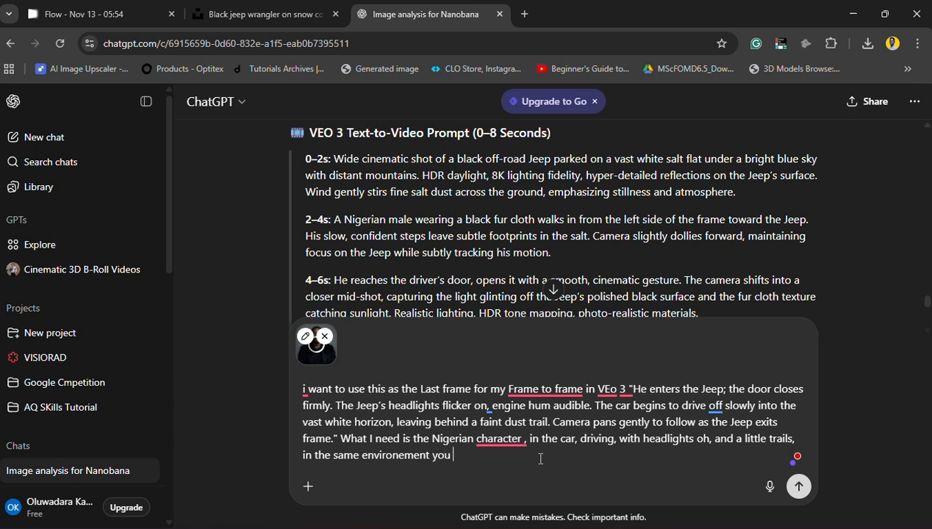
text(generated.)
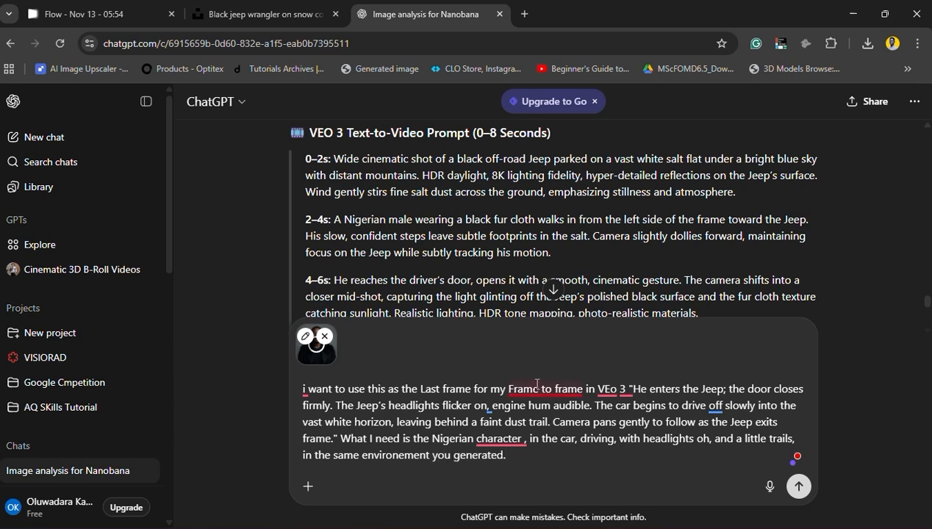
- Accept the writing corrections in the opening sentence: "frame-to-frame", capital "I", and "VEO 3." followed by a new sentence
mouse_move(538, 386)
click(546, 426)
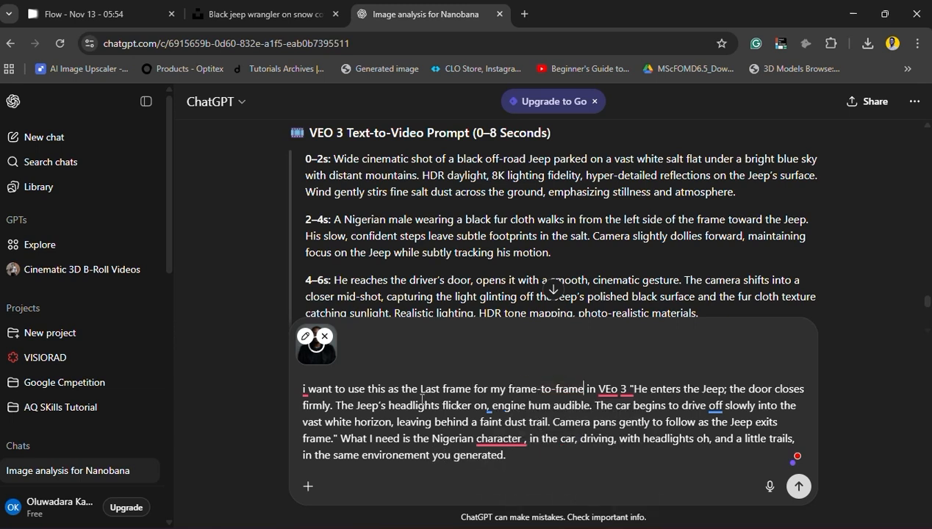
click(305, 383)
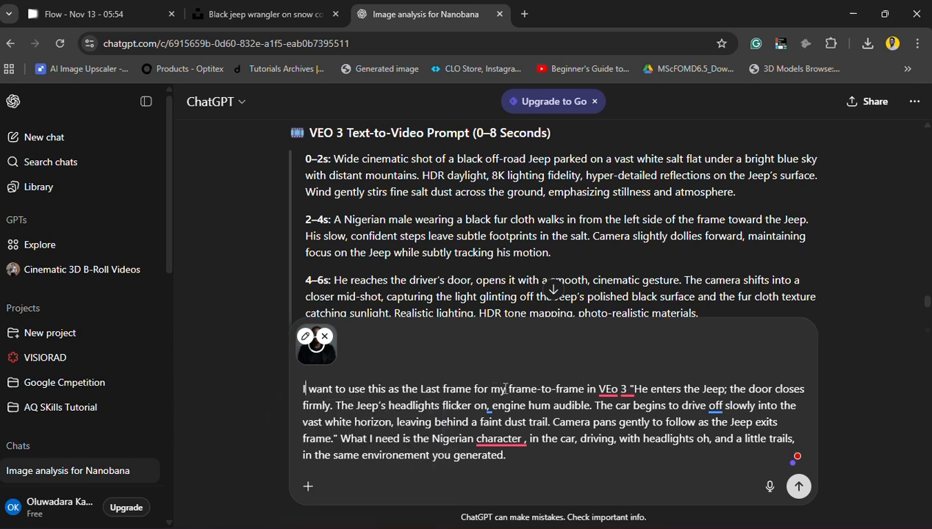
mouse_move(607, 387)
click(615, 372)
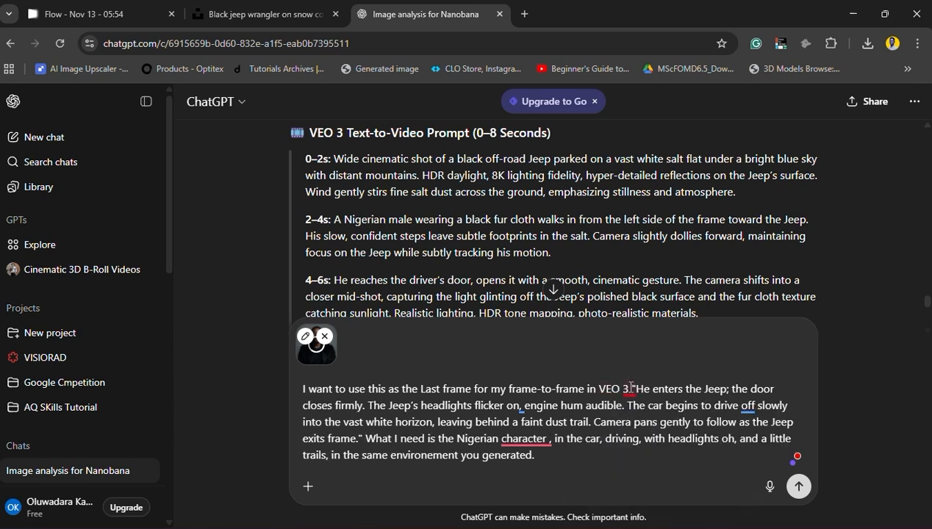
click(627, 426)
- Add "All i need is to give me a text to Image prompt for the Last frame" at the end and send the message
click(556, 448)
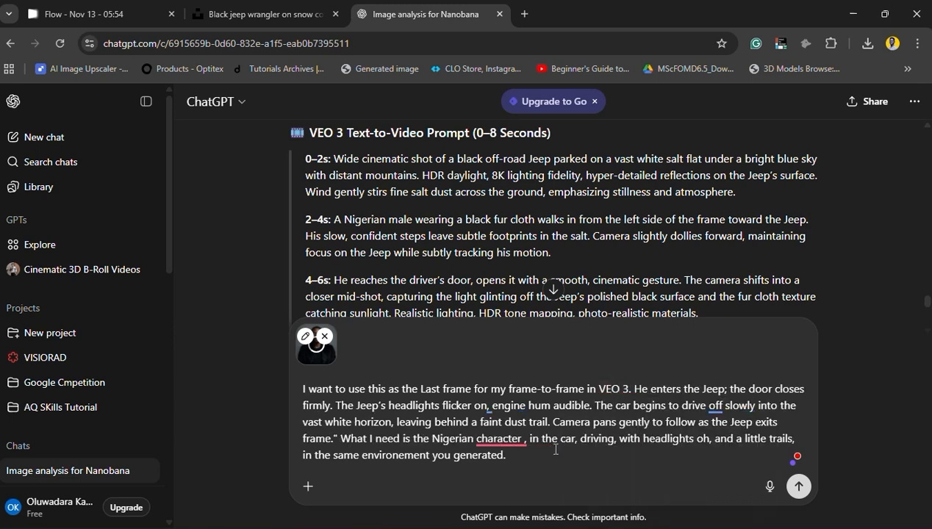
text(All i need is to give me a text)
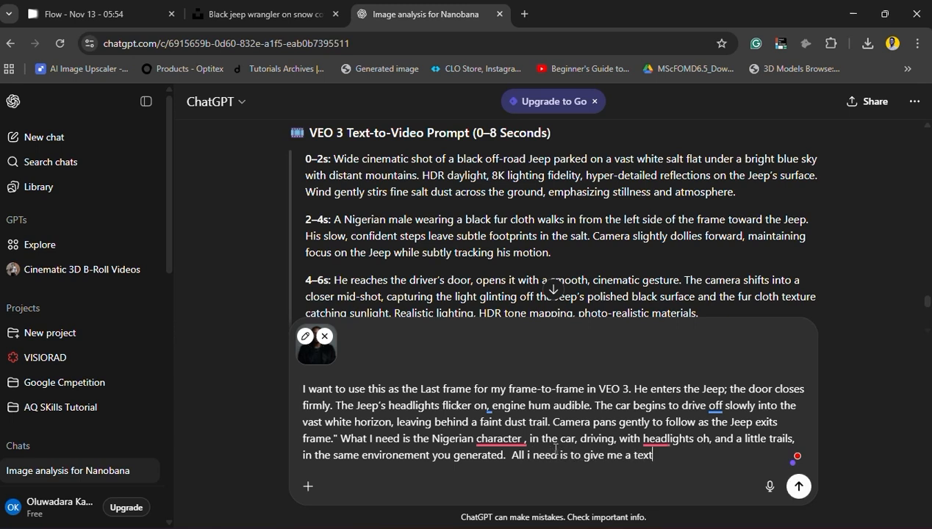
text( to Image prompt)
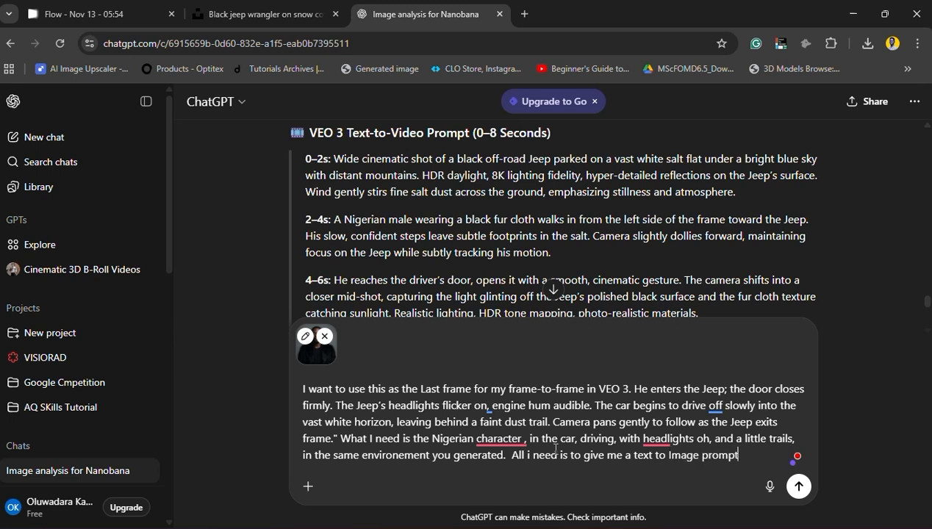
text( for the Last frame)
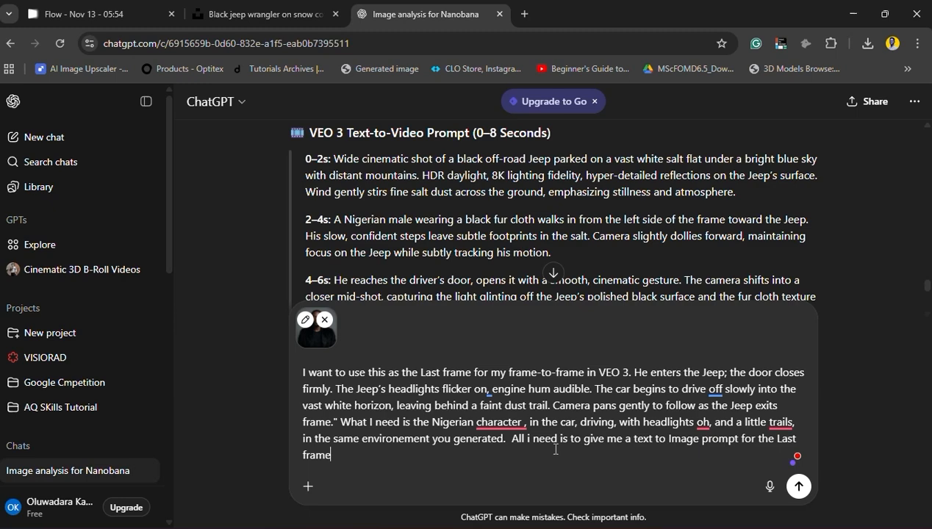
key(Return)
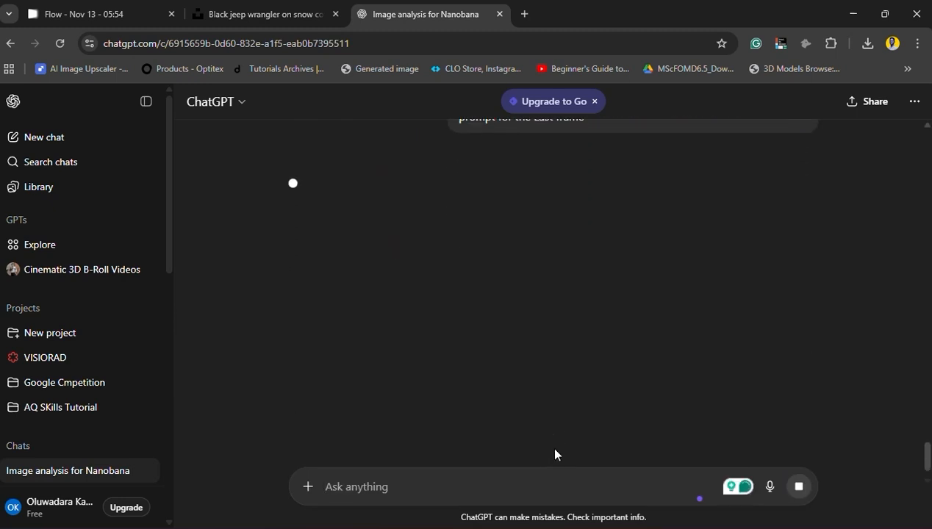
- Copy the Text-to-Image Prompt (Final Frame) together with its Optional Negative Prompt, and switch to the Flow project
scroll(486, 287, up, 1)
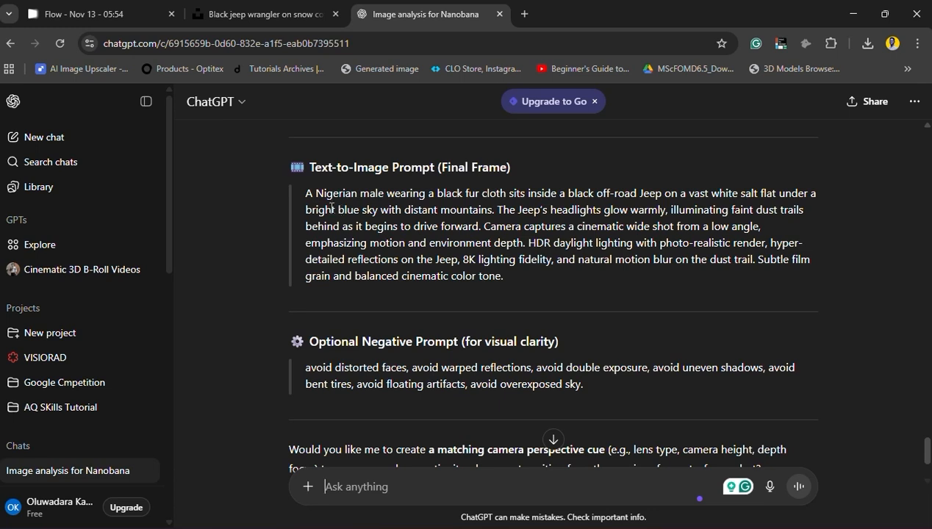
drag(304, 195, 649, 392)
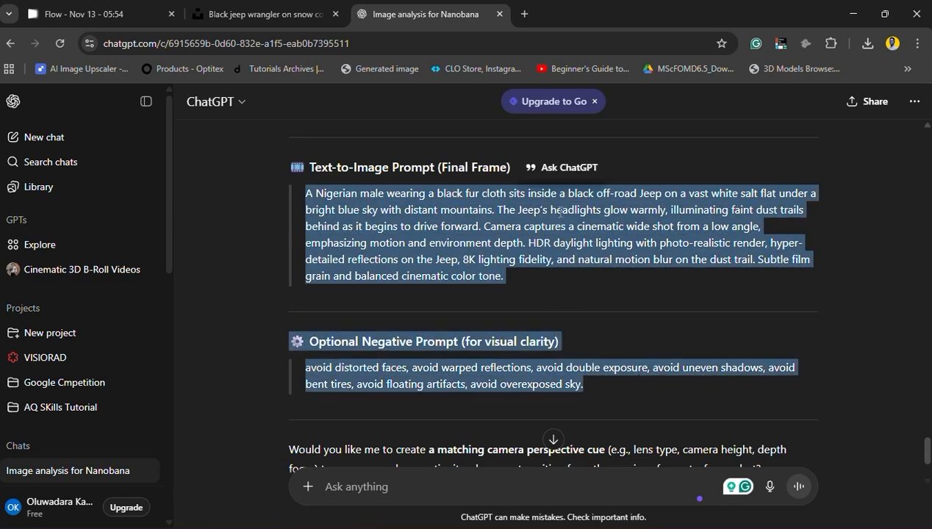
click(100, 18)
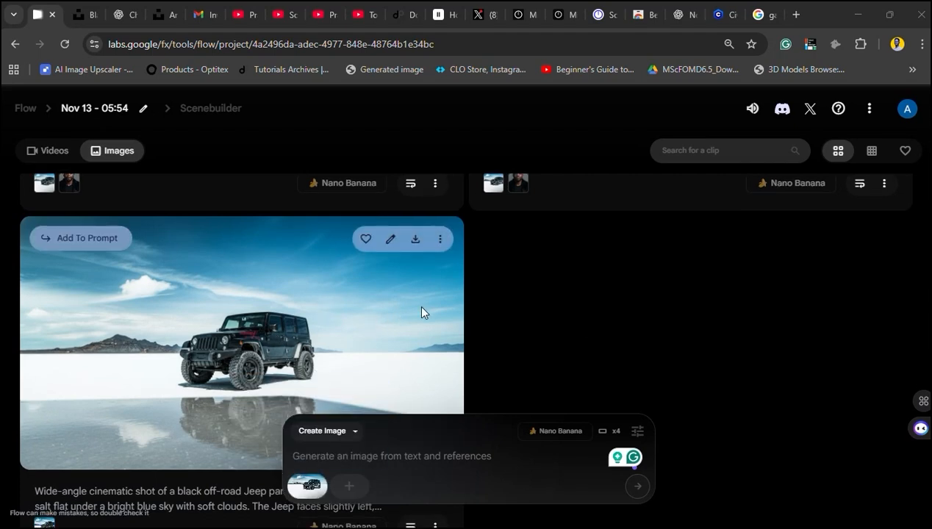
- Remove the attached jeep reference and reuse the prompt of the generated wide-angle jeep image
click(308, 486)
scroll(375, 411, down, 2)
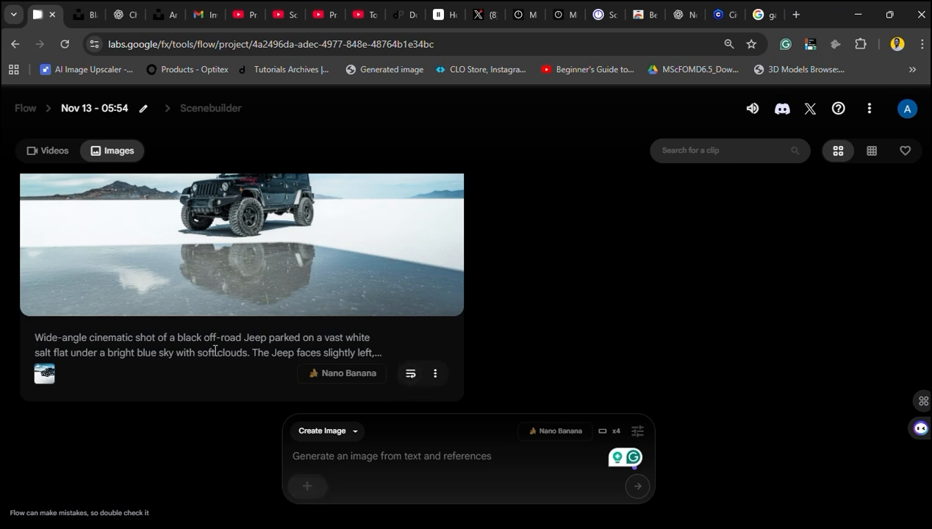
click(411, 375)
mouse_move(308, 493)
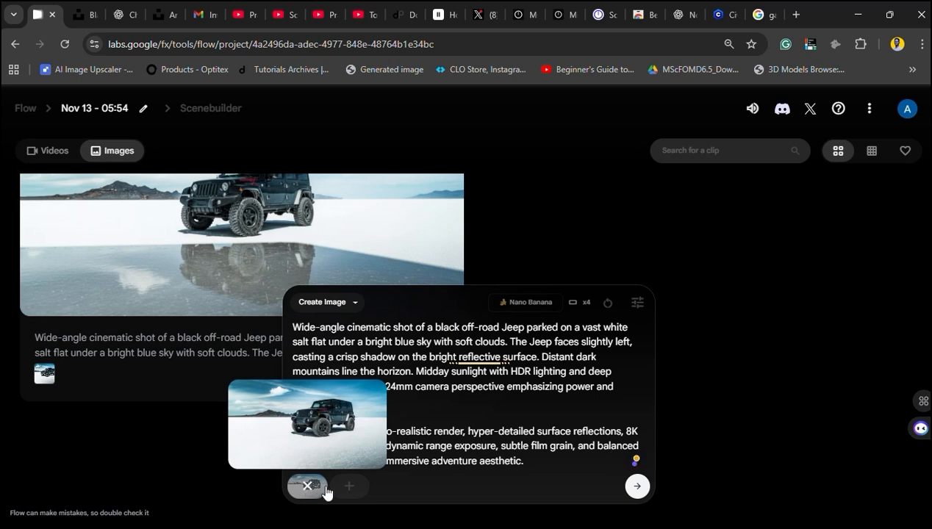
- Switch the generation mode from Create Image to Frames to Video
click(325, 302)
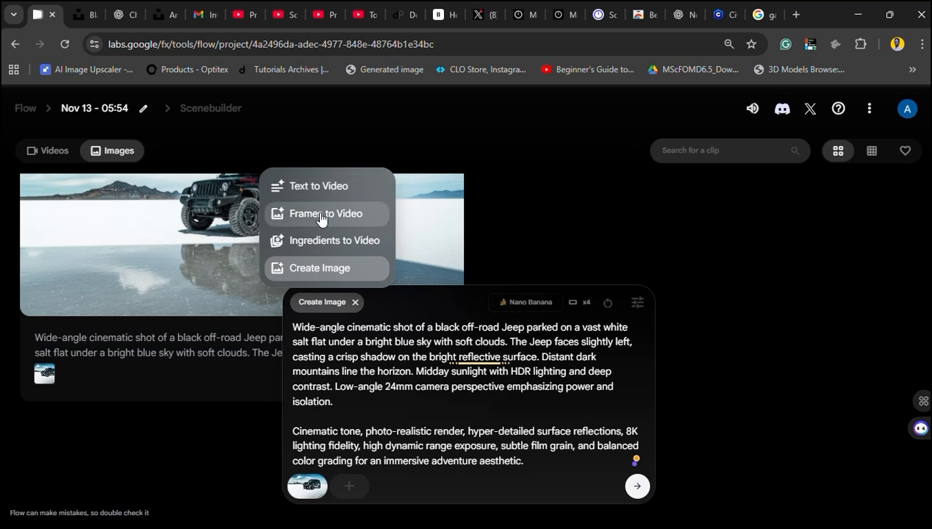
click(321, 215)
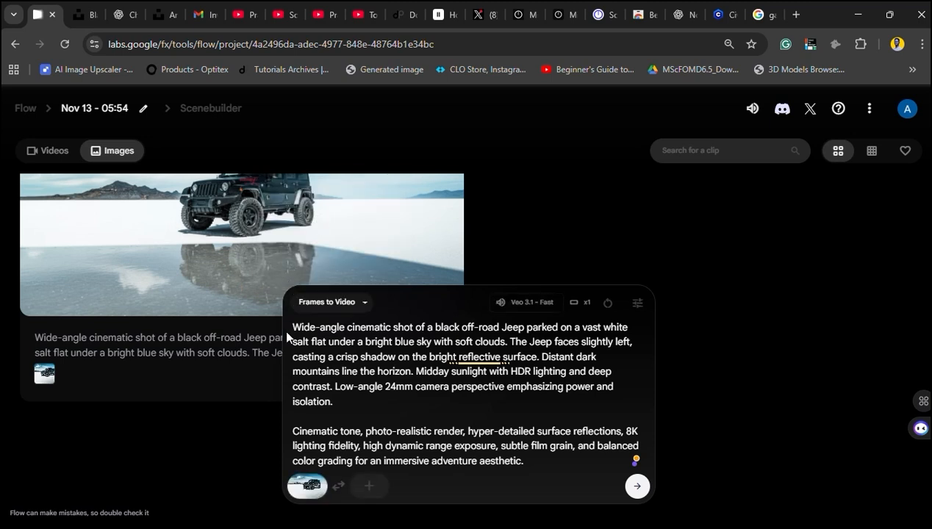
mouse_move(310, 496)
- Replace the reused prompt text with the copied final-frame prompt and its negative prompt
key(ctrl+a)
key(BackSpace)
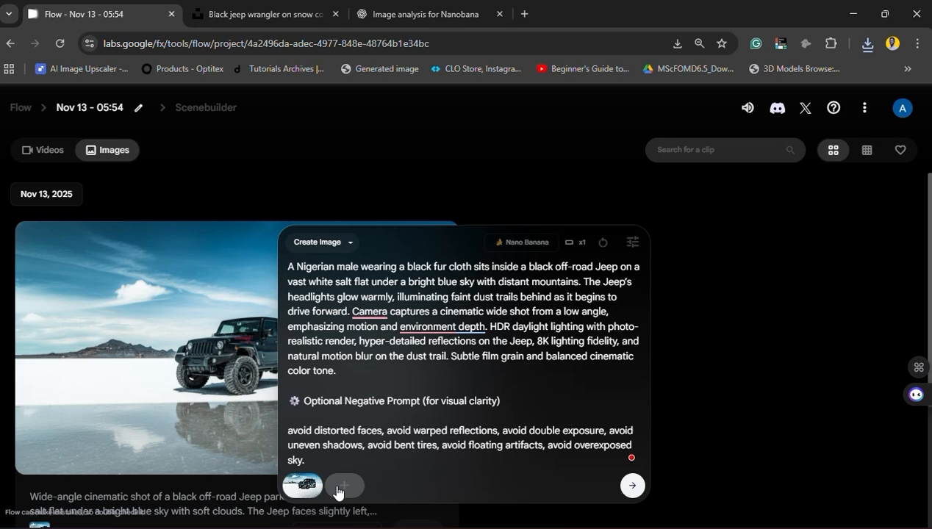
- Upload "Generated Image November 07, 2025 - 3_50PM.png" from Downloads as an image ingredient
mouse_move(311, 493)
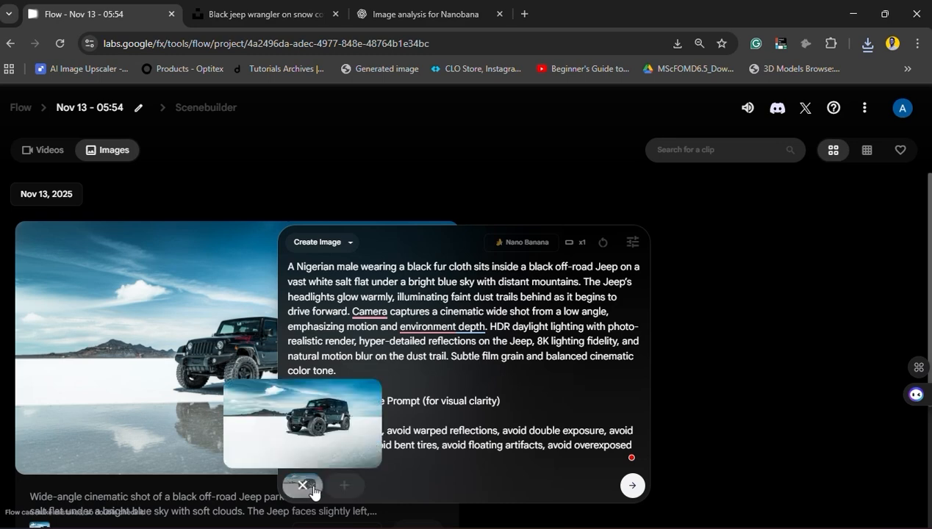
click(313, 491)
click(250, 307)
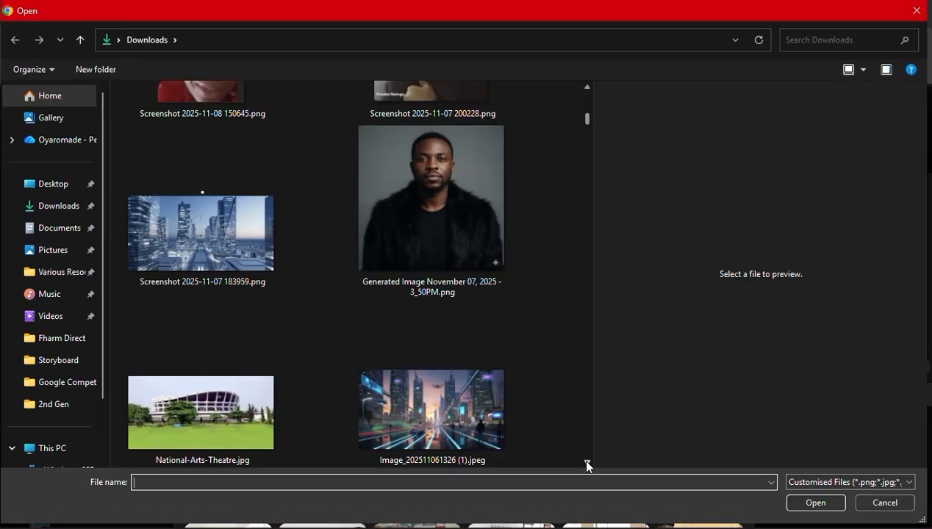
double_click(430, 177)
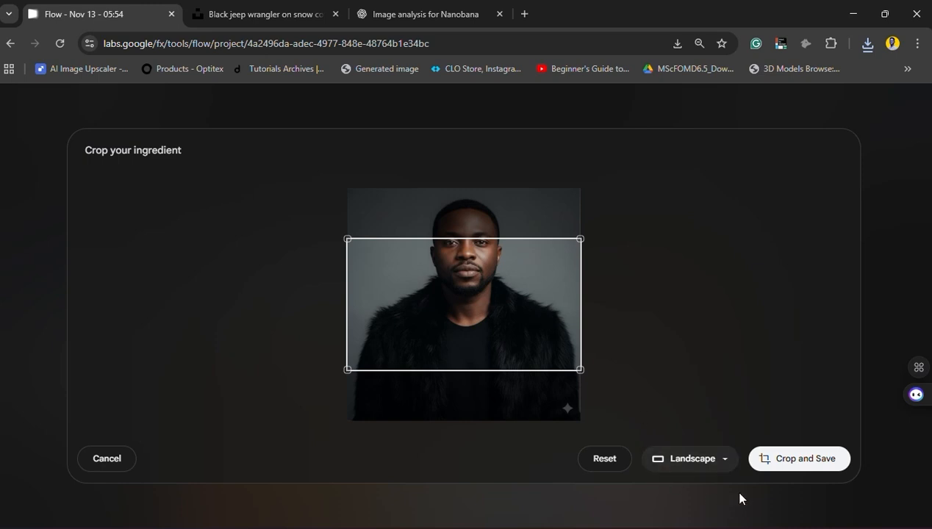
- Crop the uploaded portrait of the man to Portrait format, centre the crop on him, and save it as an ingredient
click(719, 457)
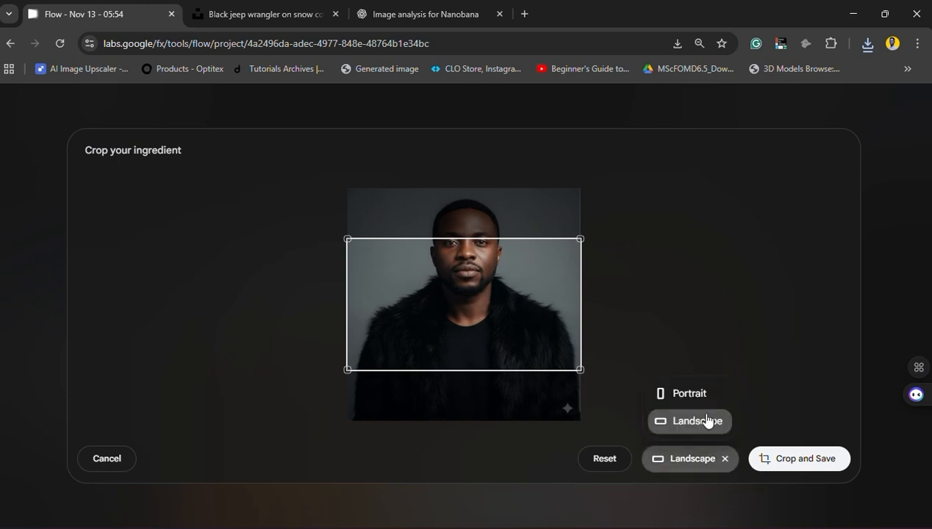
click(707, 395)
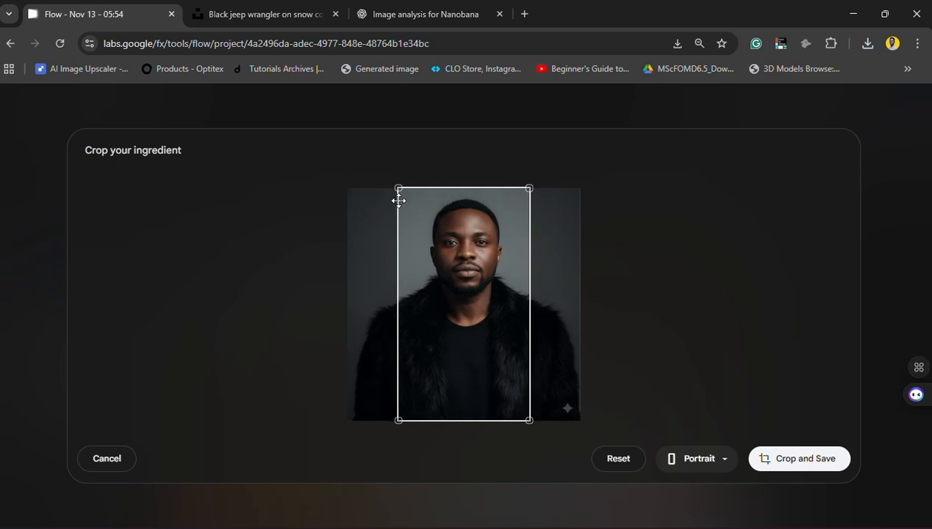
mouse_move(496, 335)
mouse_down()
mouse_move(529, 335)
mouse_move(474, 341)
mouse_move(493, 337)
mouse_up()
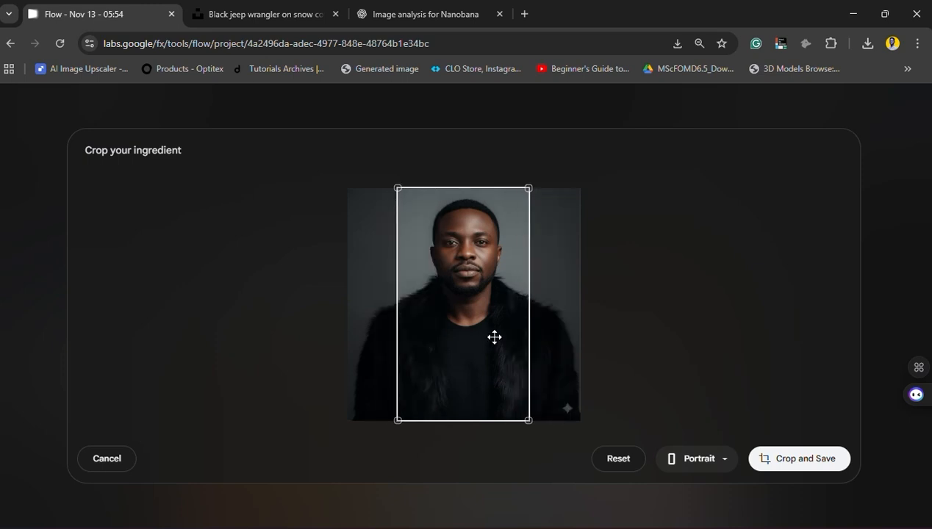
drag(493, 370, 499, 370)
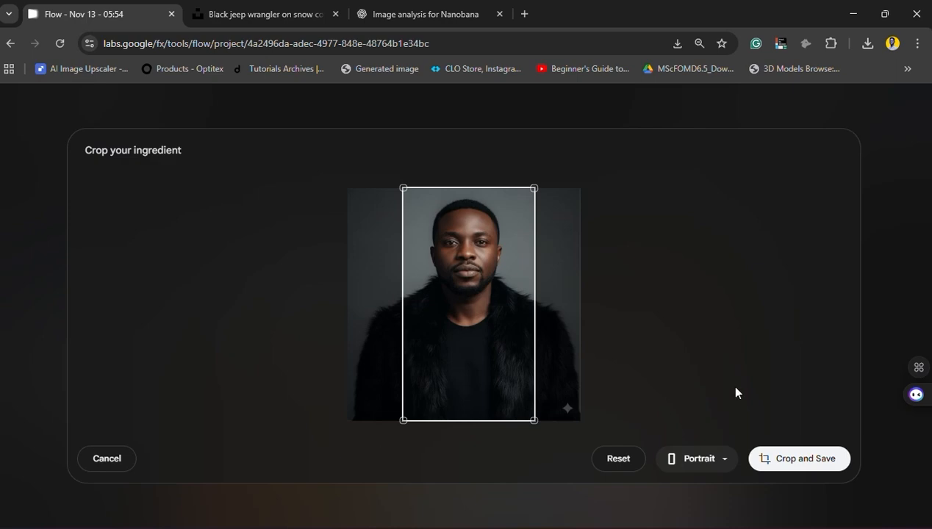
click(818, 460)
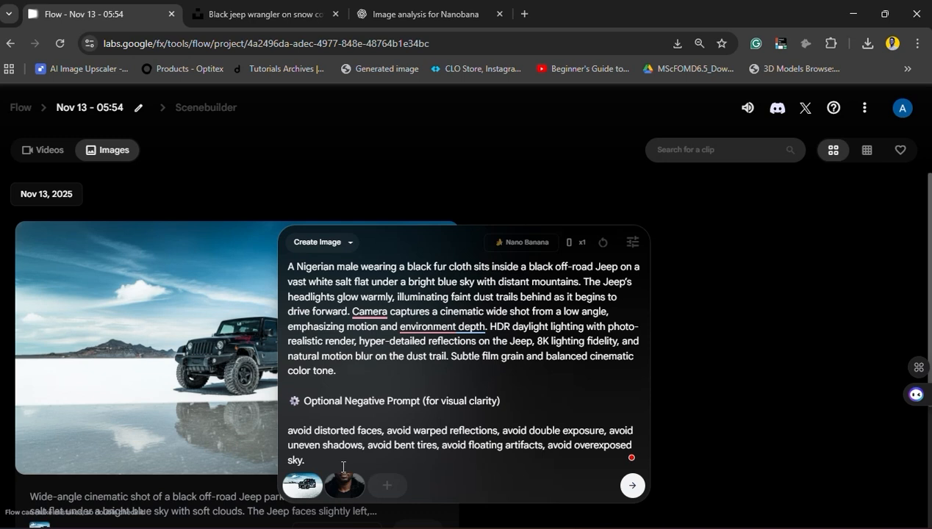
mouse_move(350, 490)
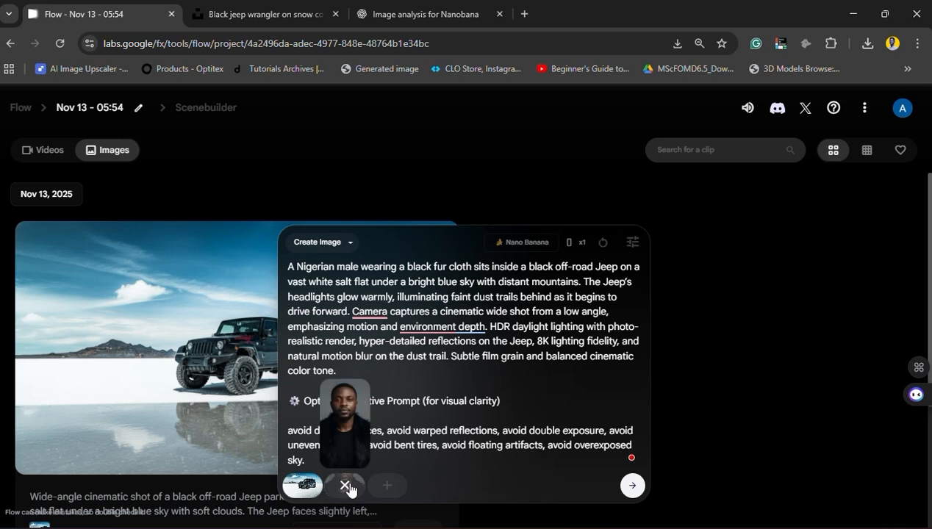
mouse_move(297, 488)
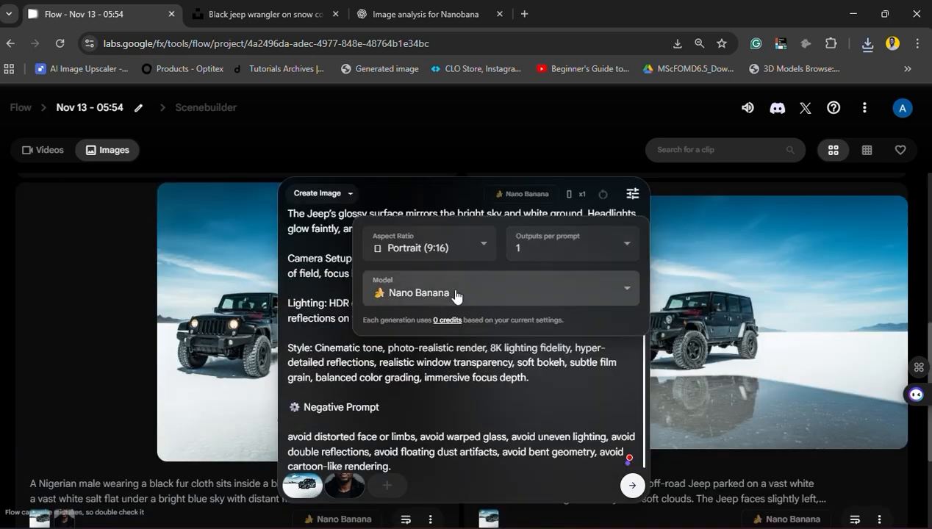
- Switch the model to Imagen 4 with Landscape (16:9) aspect ratio and generate the close-up jeep image
click(455, 294)
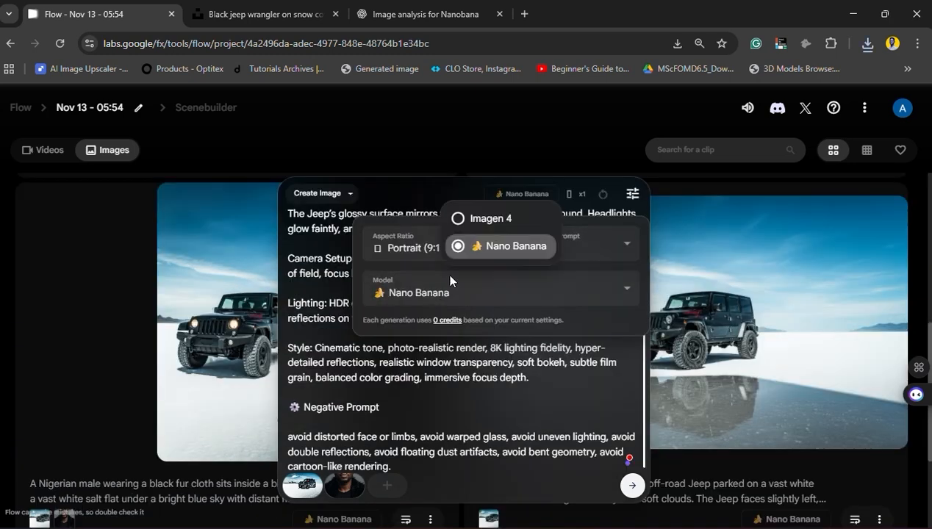
click(488, 218)
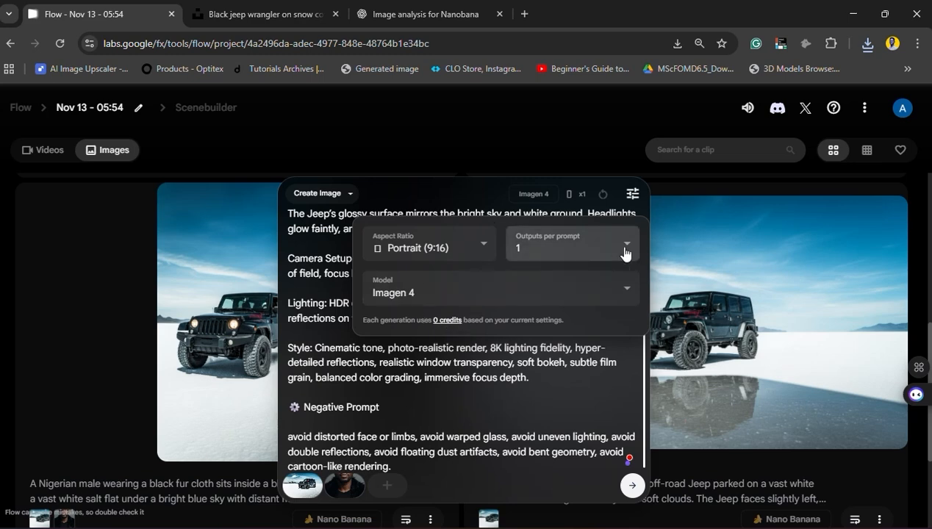
click(481, 244)
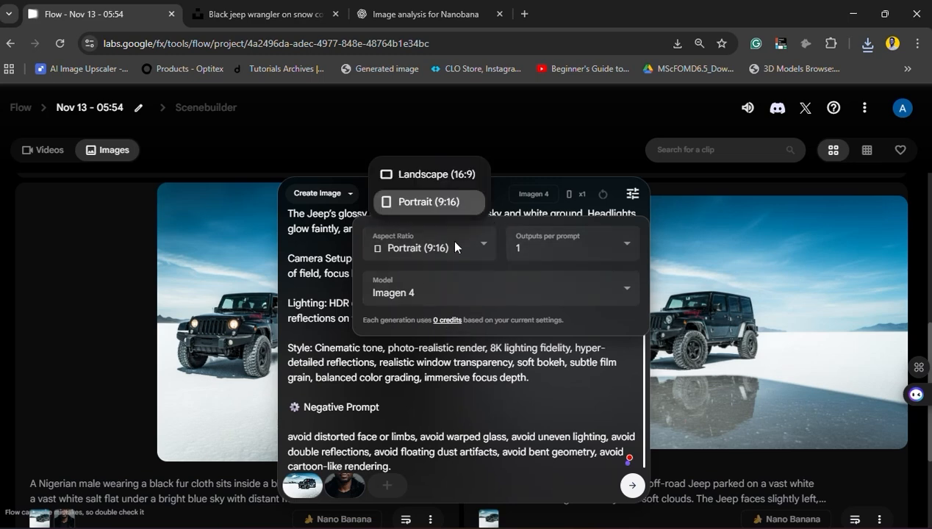
click(427, 176)
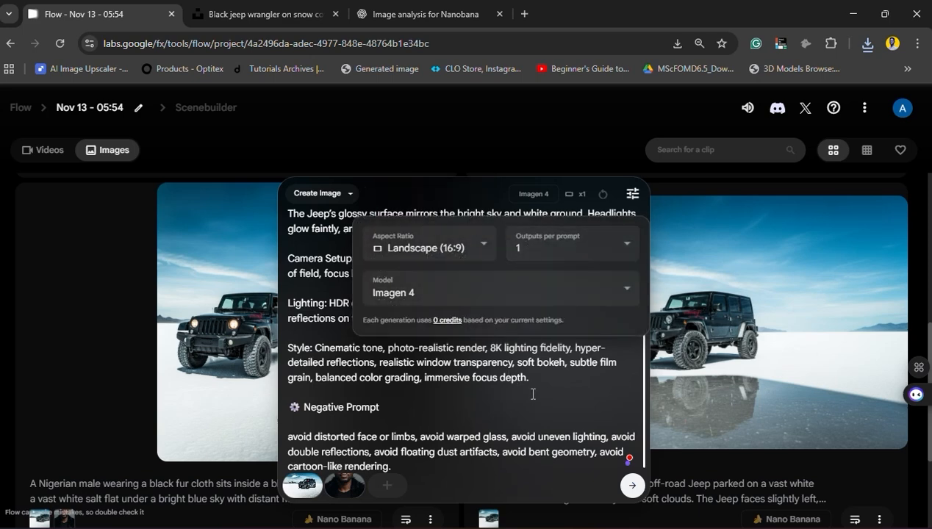
click(632, 485)
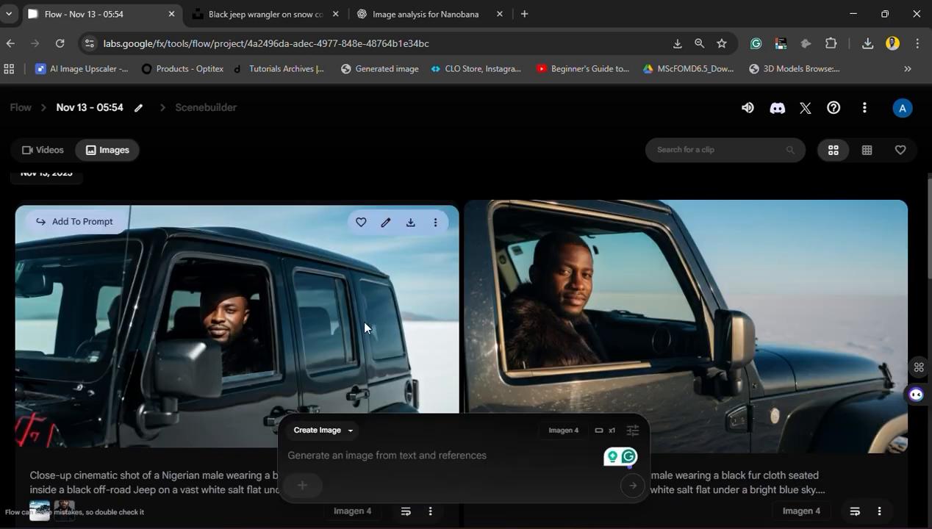
- Download the new close-up of the man in the clean black jeep as Closeup_cinematic_shot_202511130627.jpeg into the Tut folder
scroll(364, 327, down, 1)
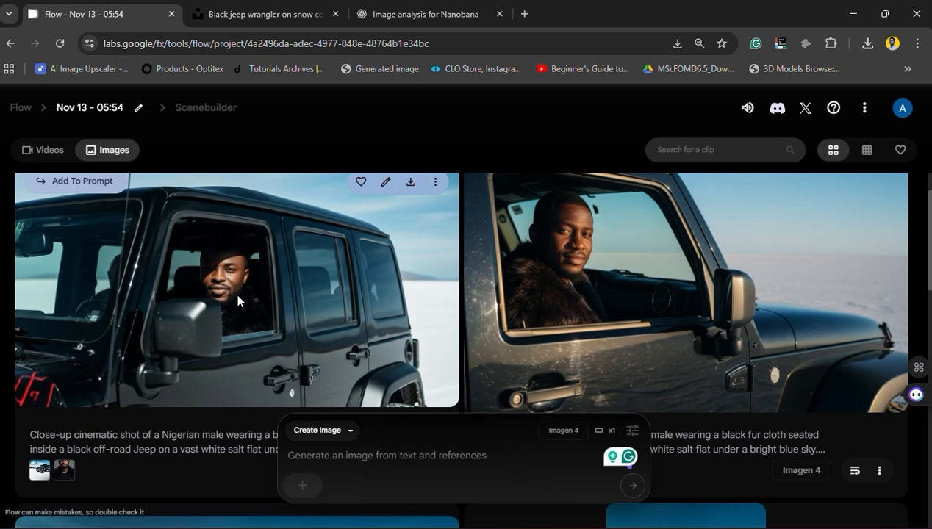
click(410, 184)
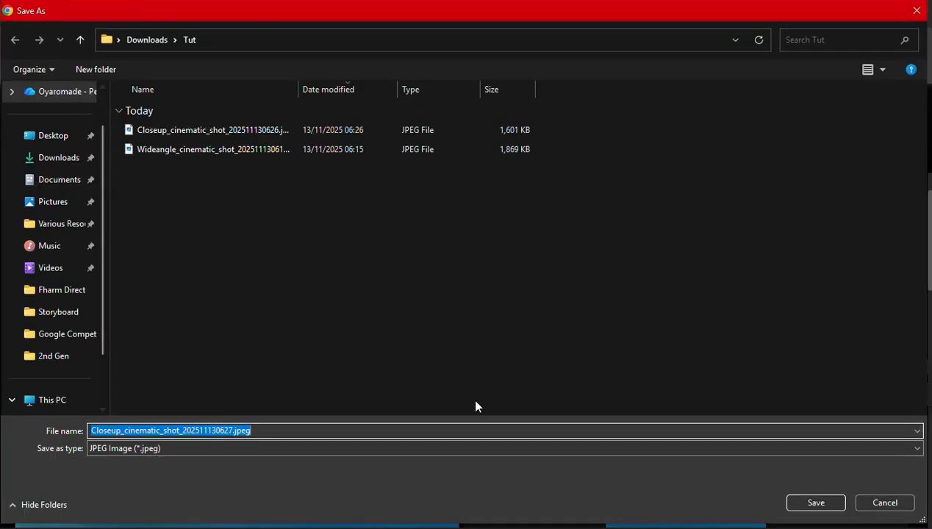
click(802, 503)
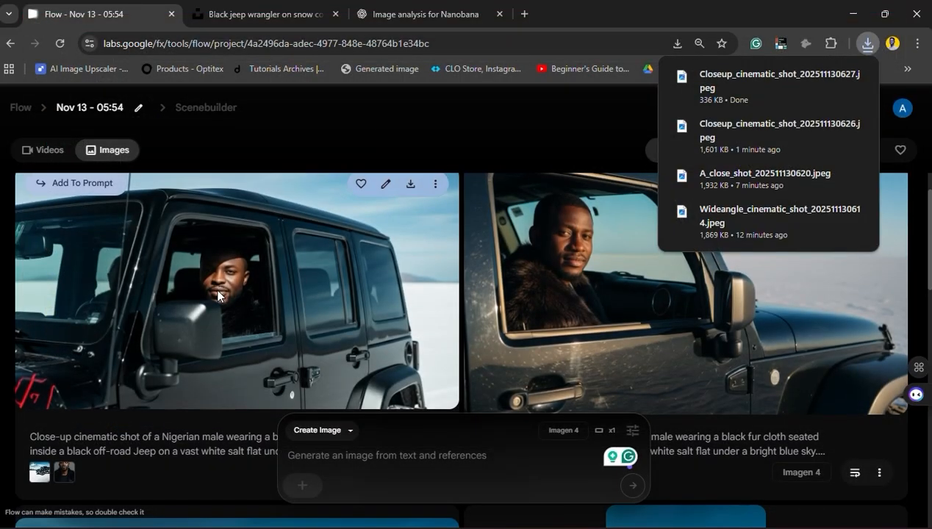
scroll(221, 297, up, 2)
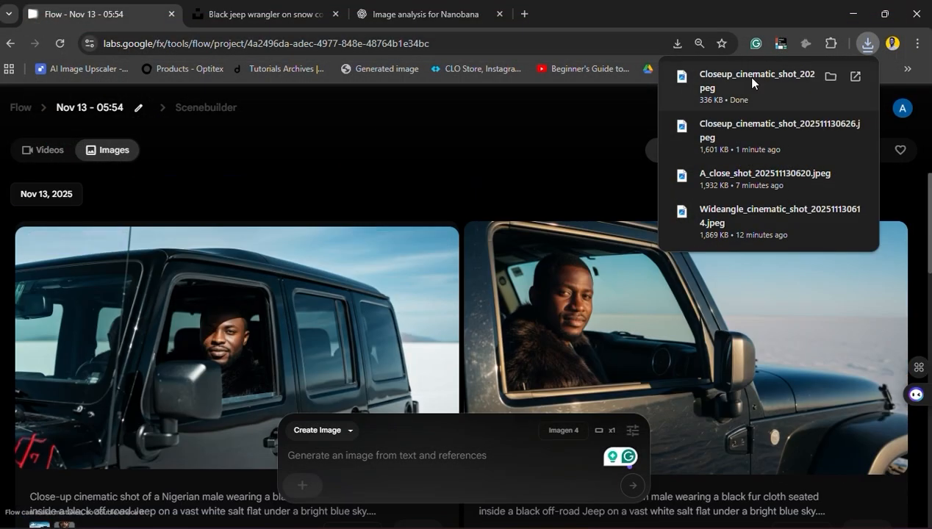
click(868, 44)
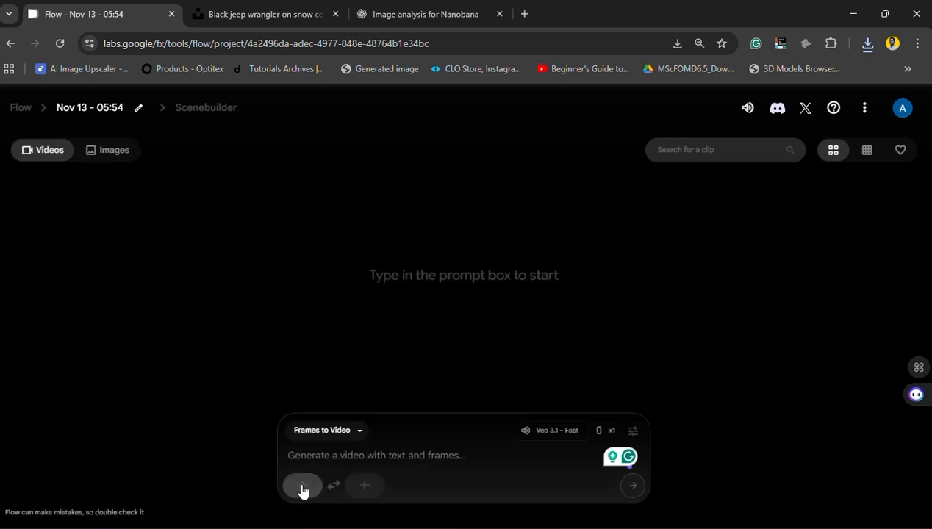
- Upload Wideangle_cinematic_shot_202511130614.jpeg from the Tut folder as the video's first frame, saved with the Landscape crop
click(301, 490)
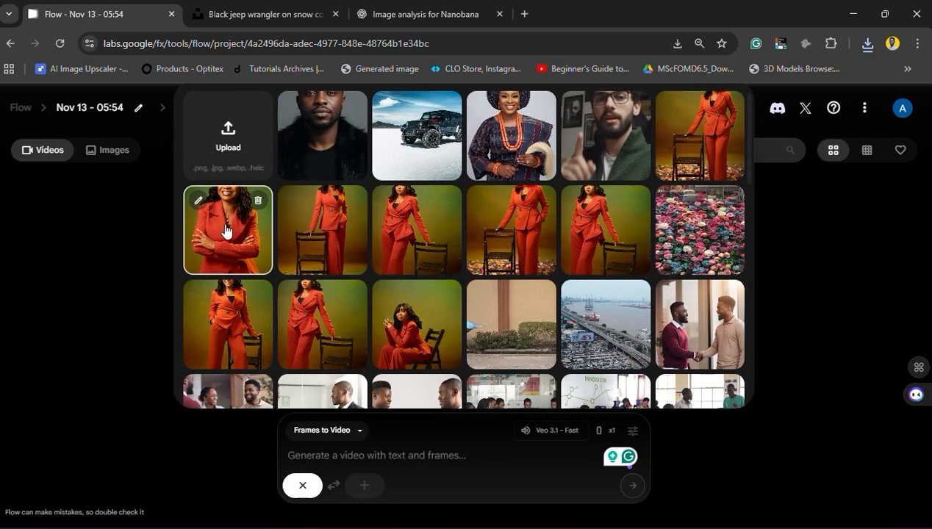
click(230, 126)
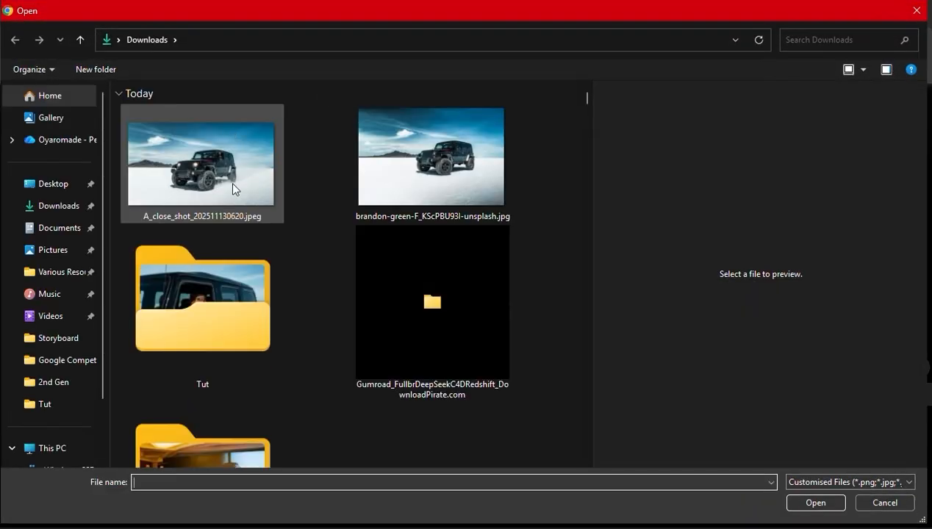
double_click(242, 310)
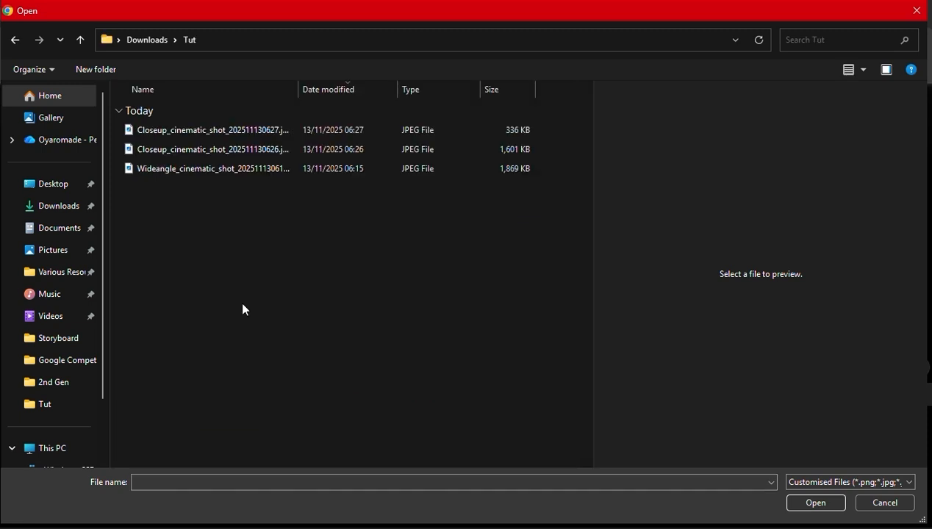
click(864, 69)
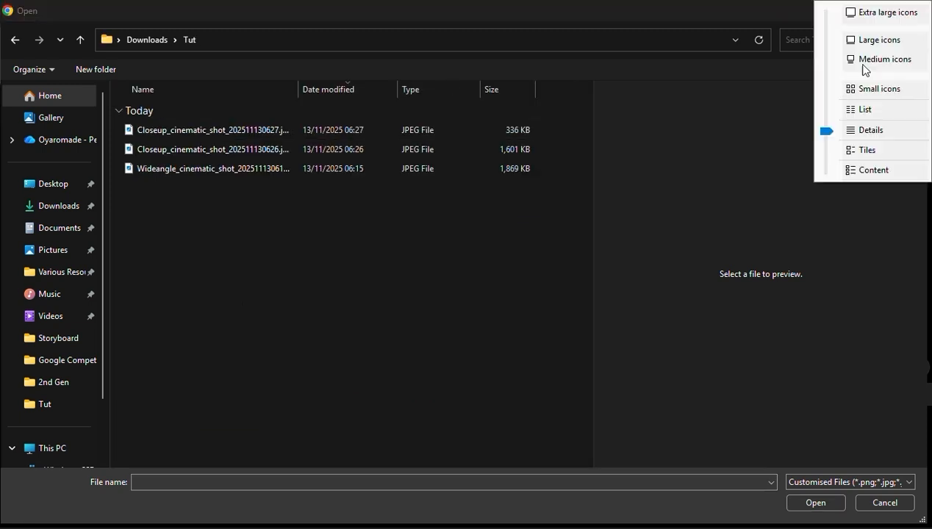
click(867, 41)
click(299, 153)
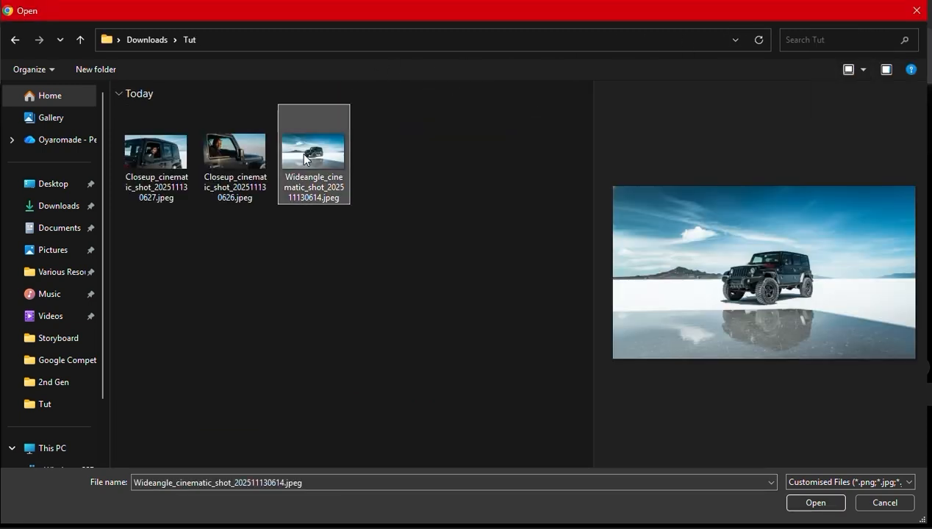
double_click(309, 153)
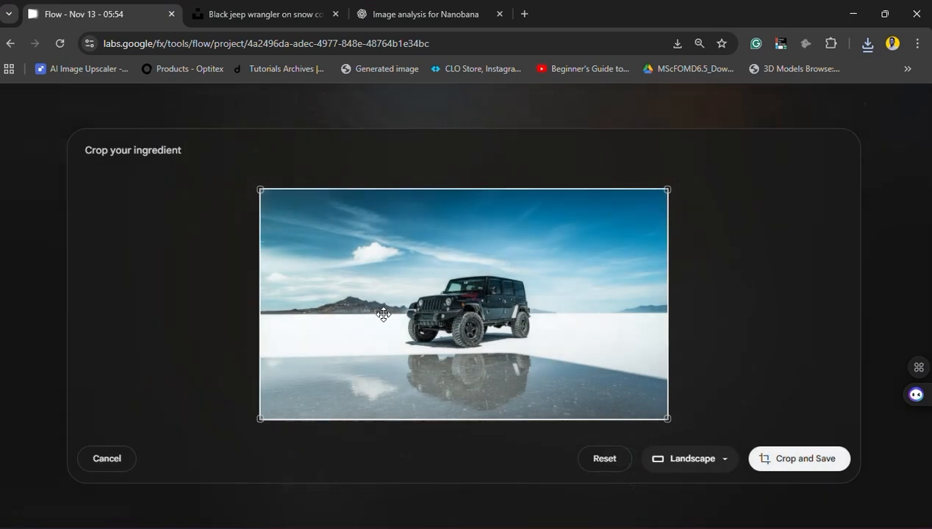
click(802, 461)
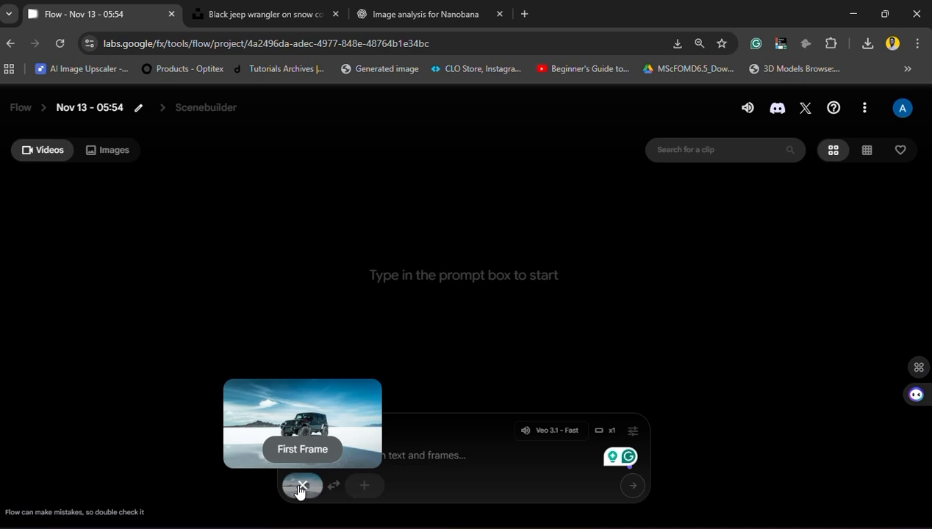
- Upload Closeup_cinematic_shot_202511130627.jpeg from the Tut folder as the video's last frame, saved with the Landscape crop
click(371, 487)
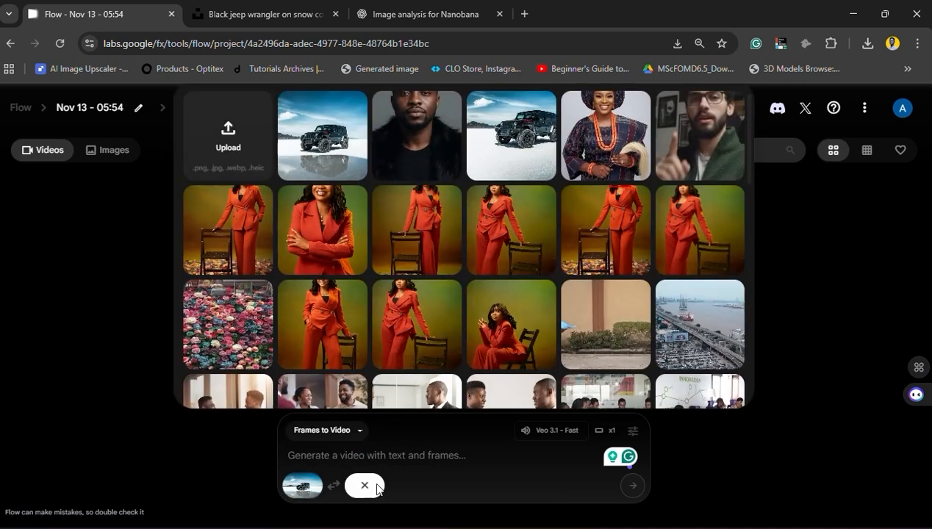
click(237, 154)
click(179, 181)
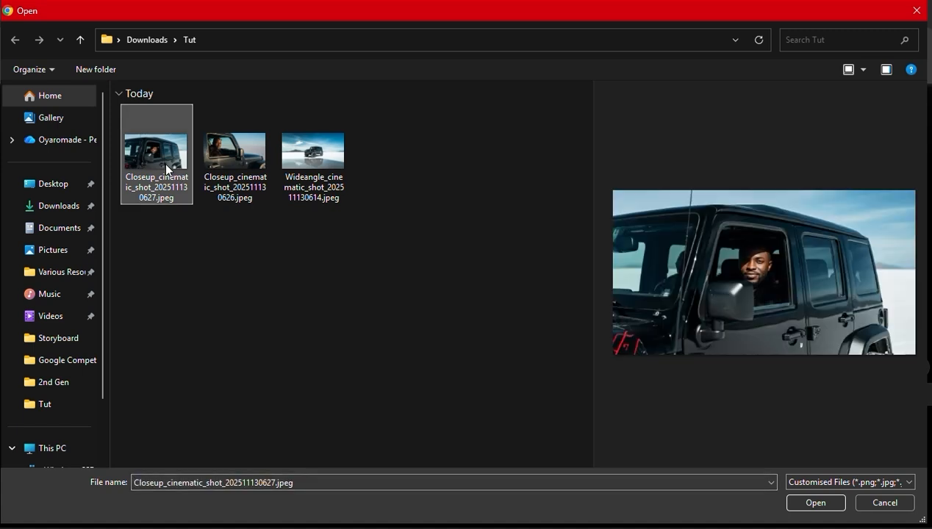
double_click(164, 162)
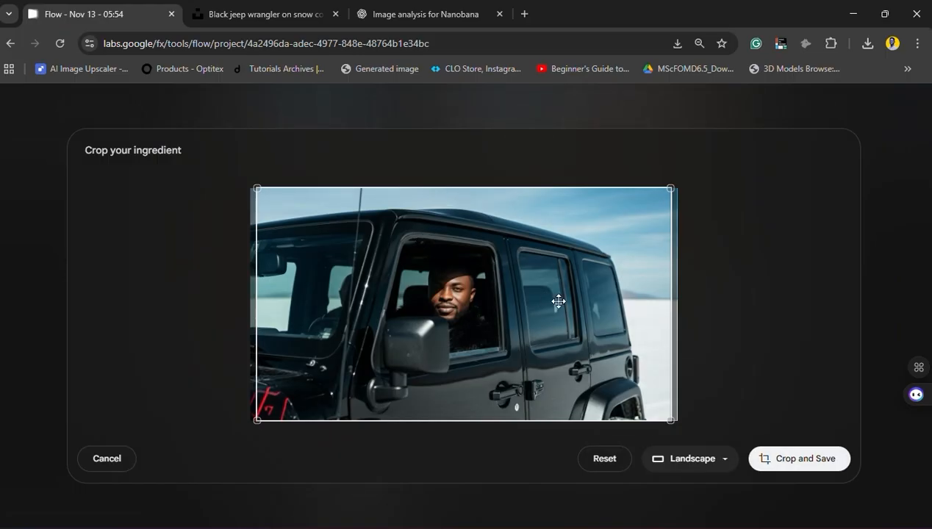
click(838, 468)
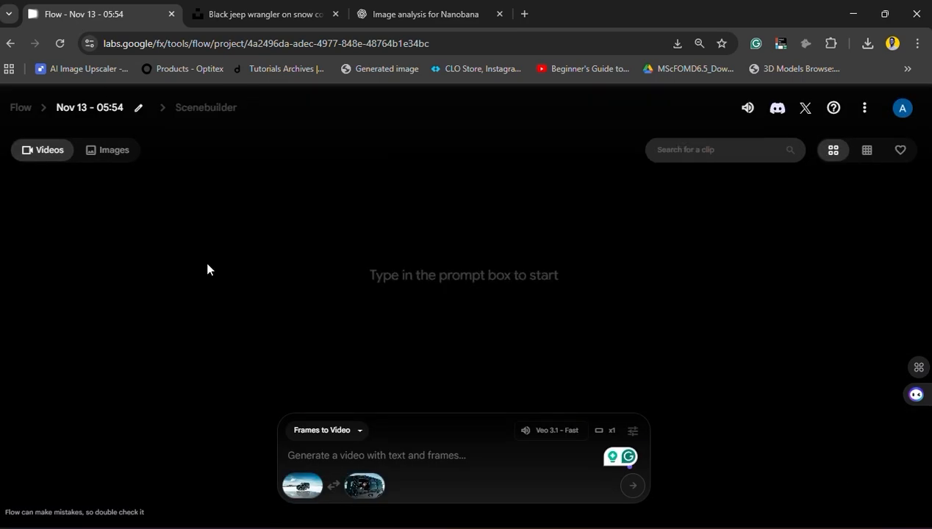
mouse_move(288, 492)
- Switch to the ChatGPT conversation and copy the VEO 3 Text-to-Video Prompt (0–8 Seconds), from the 0–2s paragraph through Overall Style
click(357, 16)
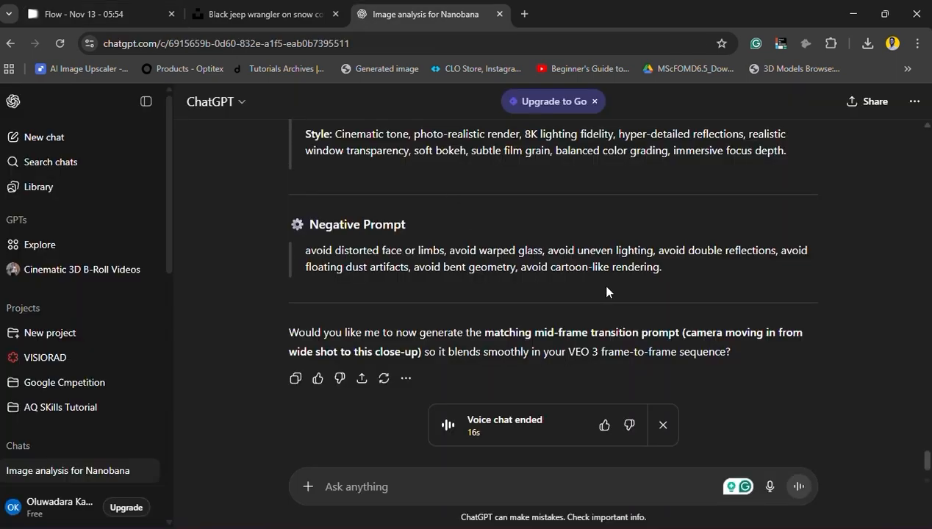
scroll(607, 291, up, 10)
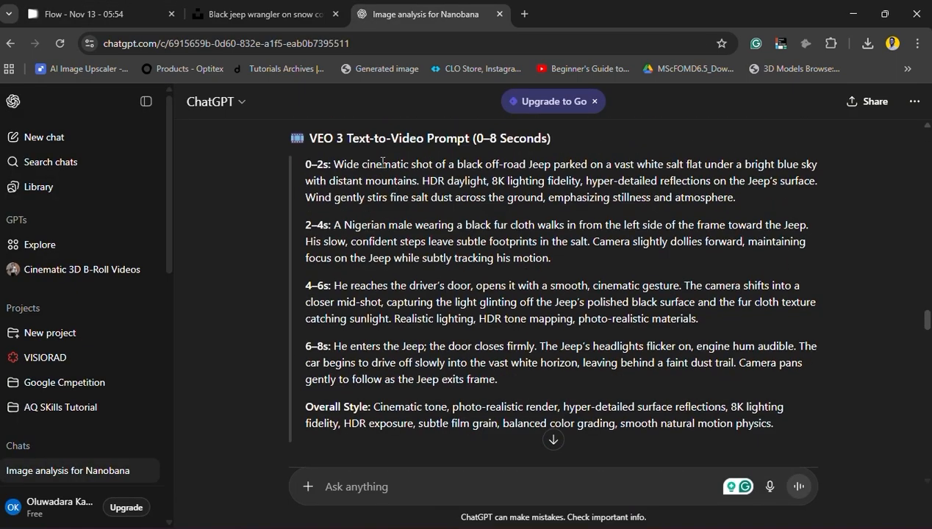
scroll(382, 162, down, 1)
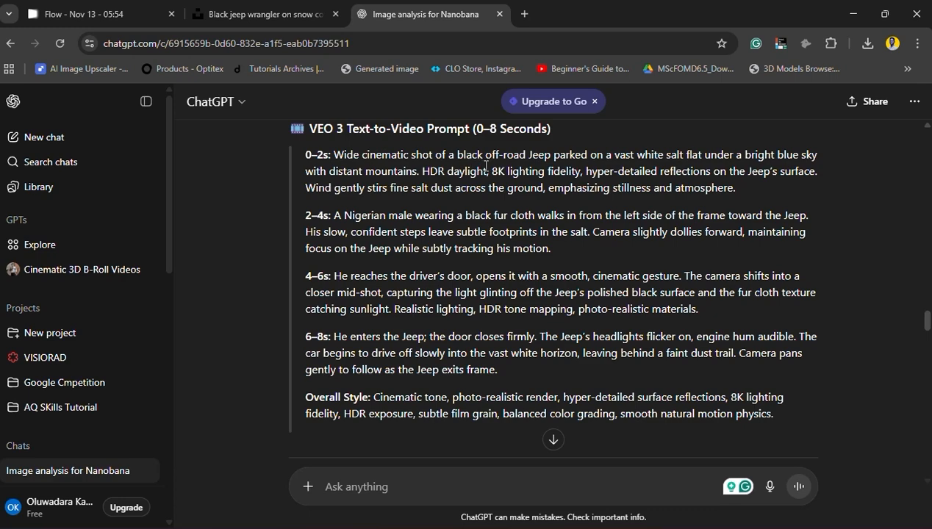
scroll(395, 323, down, 1)
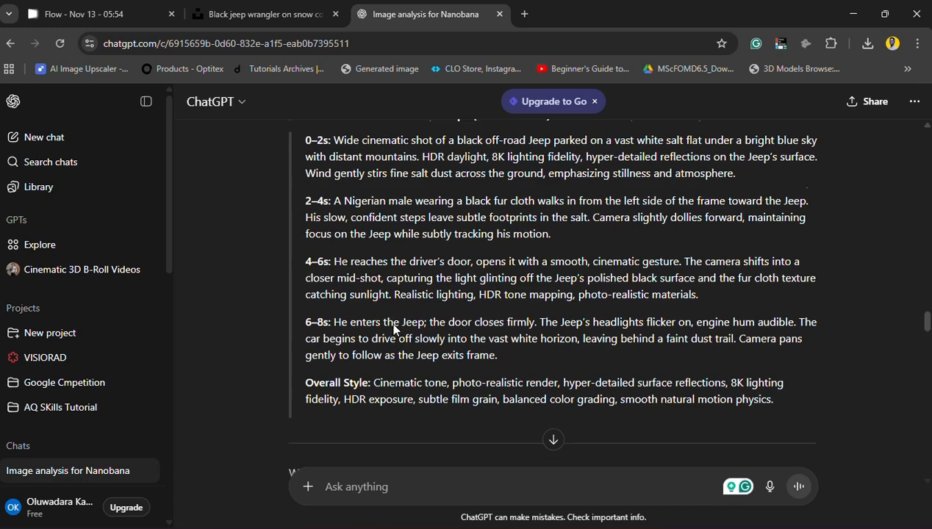
scroll(393, 327, down, 1)
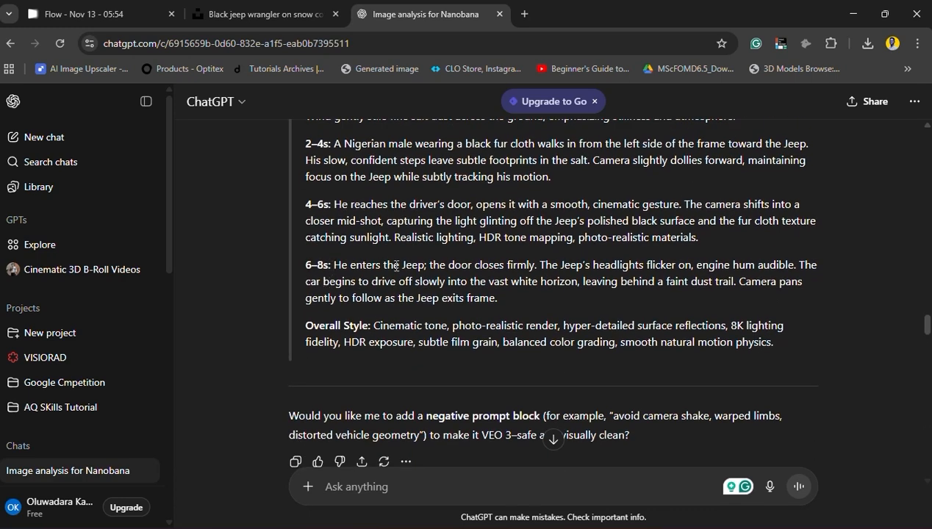
scroll(505, 266, up, 1)
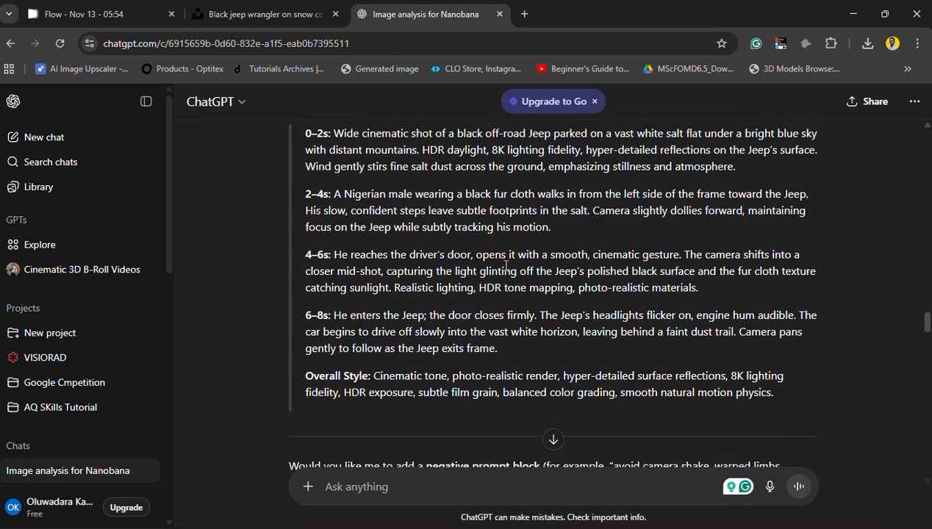
scroll(505, 266, up, 1)
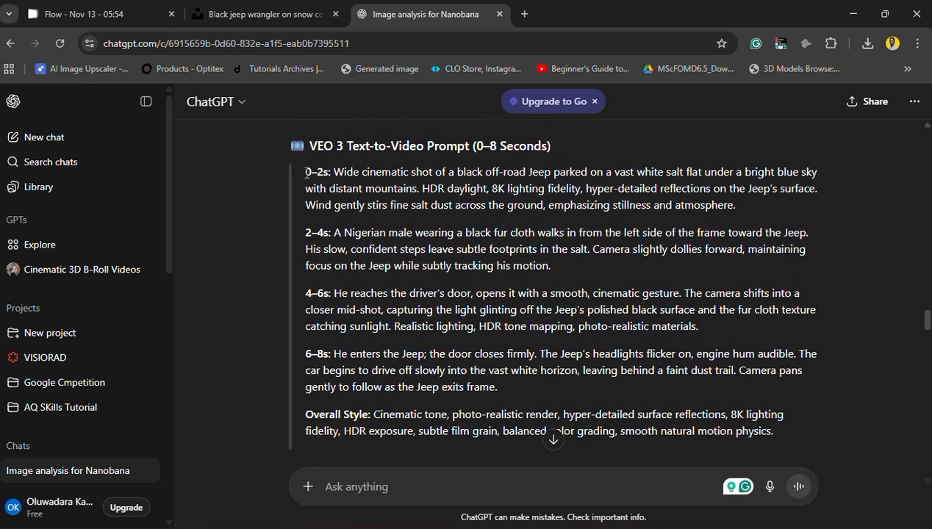
drag(306, 173, 821, 255)
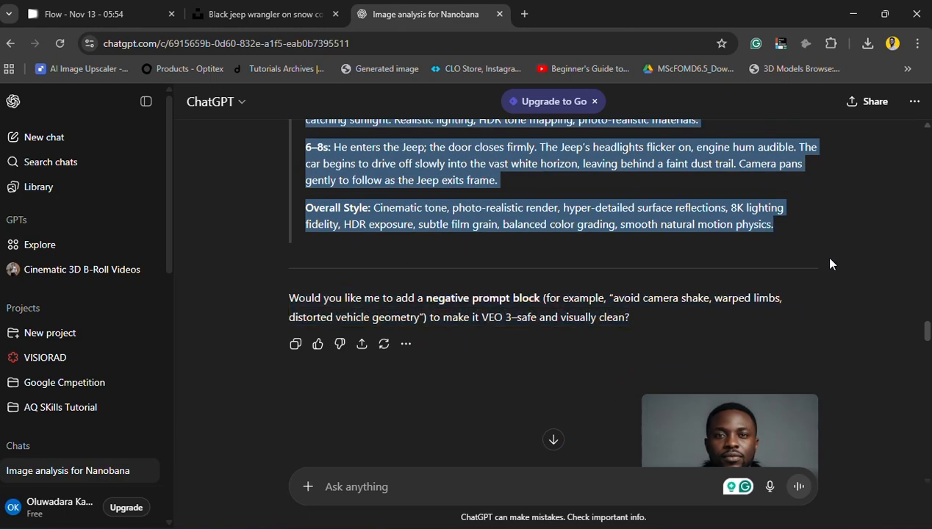
right_click(745, 234)
click(687, 242)
- Send ChatGPT the request "generate negative Prompt for me for this" followed by the copied video prompt in quotation marks
scroll(751, 374, down, 10)
scroll(576, 443, down, 5)
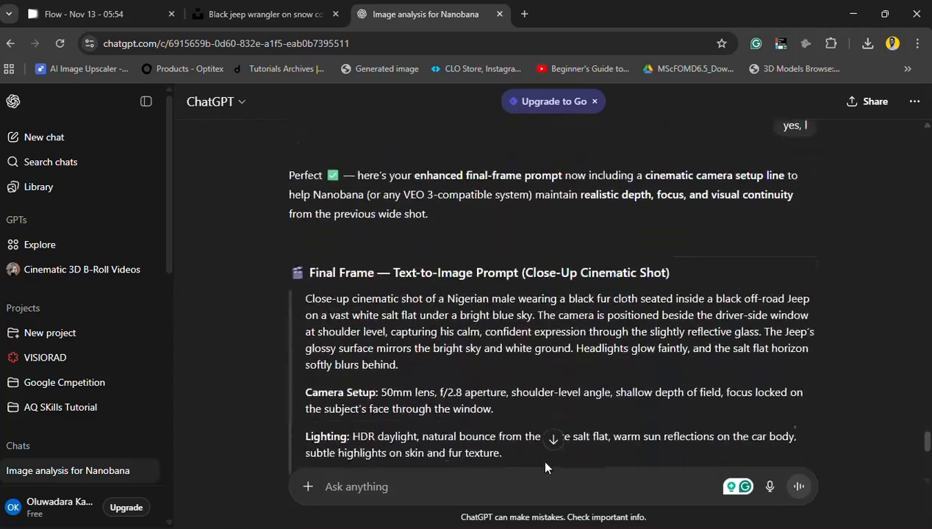
click(512, 487)
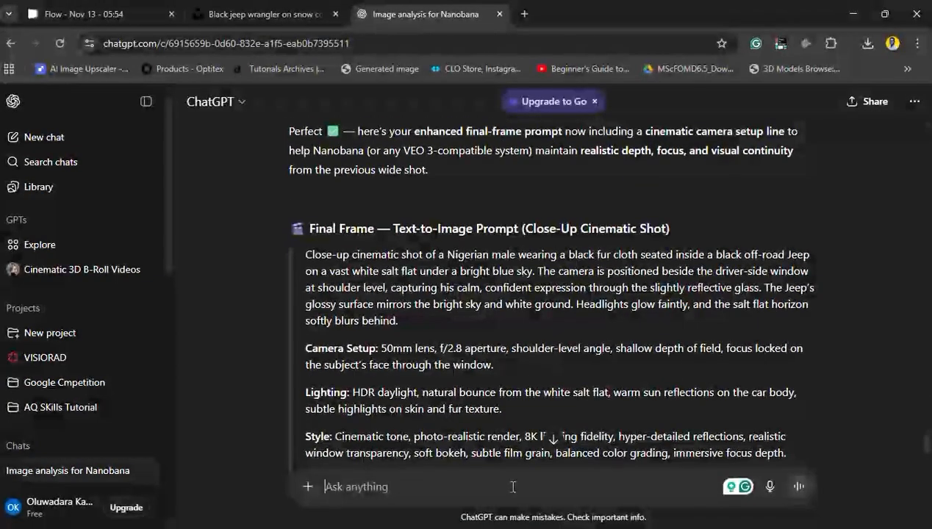
text(H)
key(BackSpace)
text(generat)
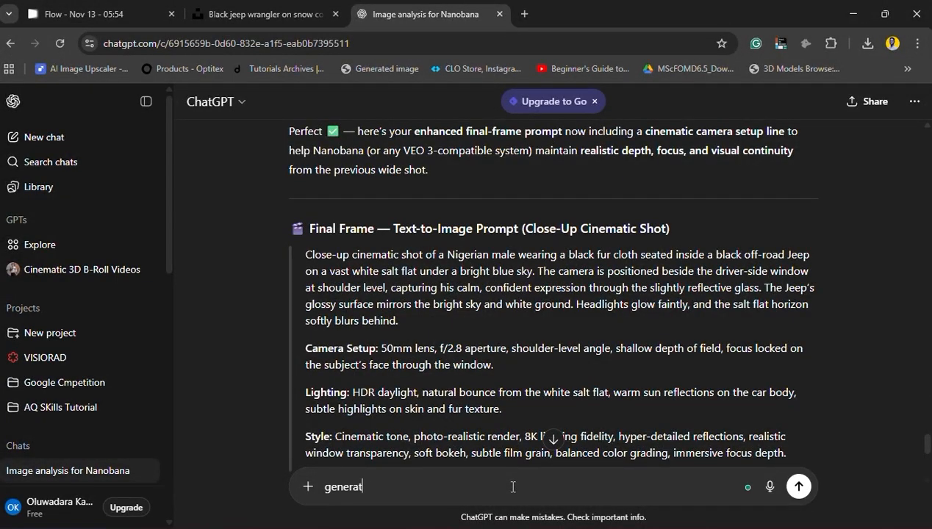
text(e negative Prompt fo)
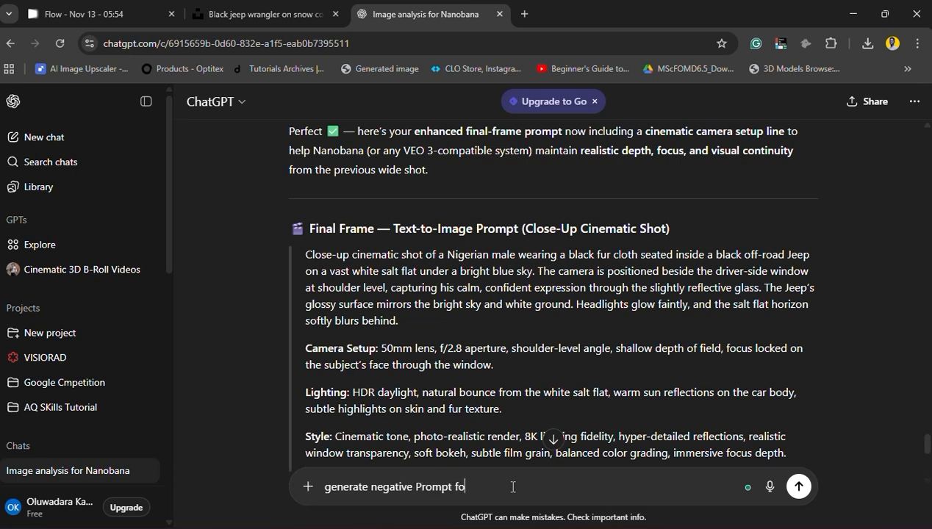
text(r me for this ")
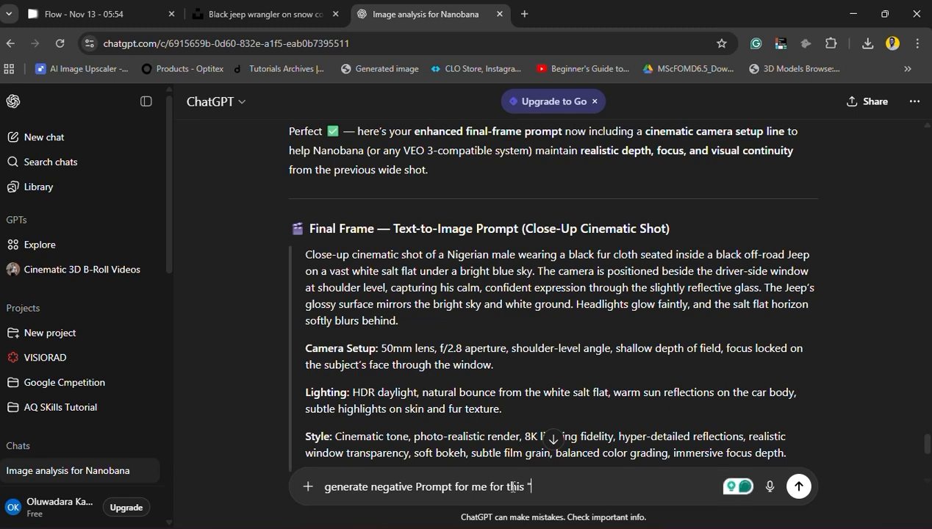
key(ctrl+v)
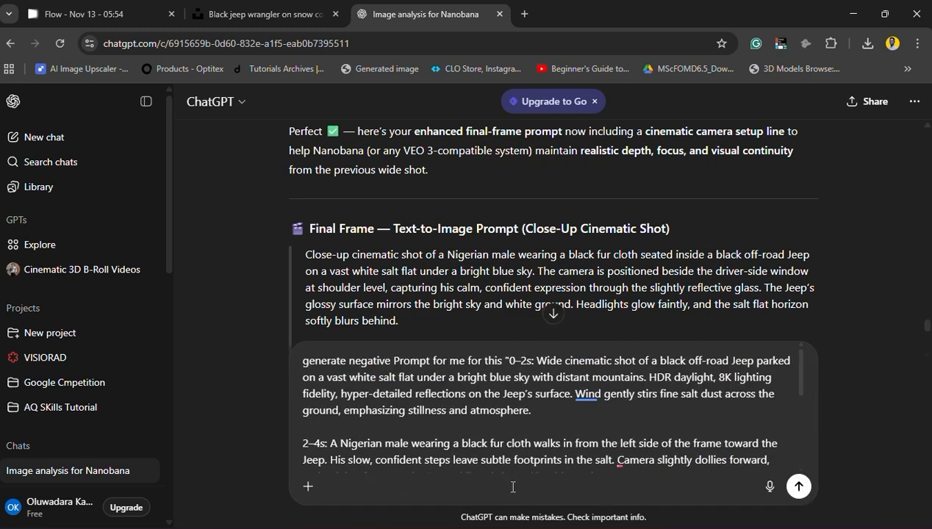
text(")
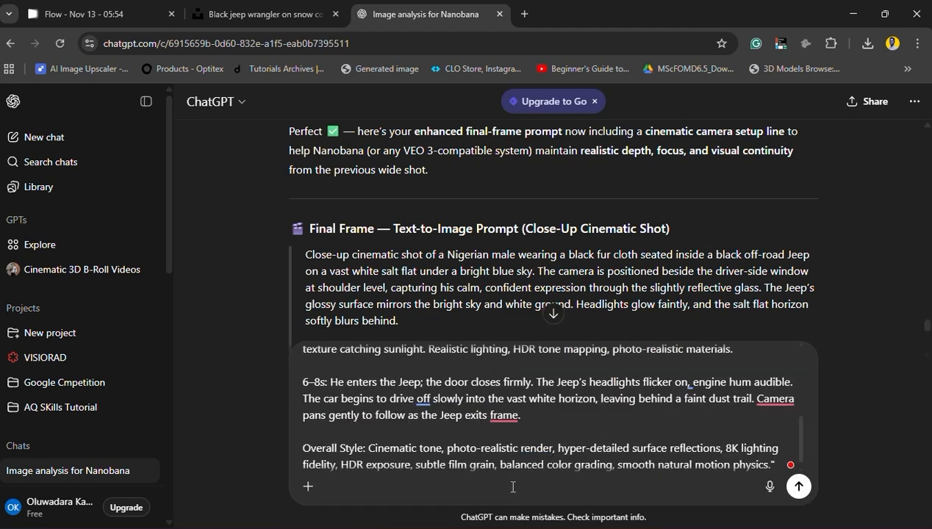
key(Return)
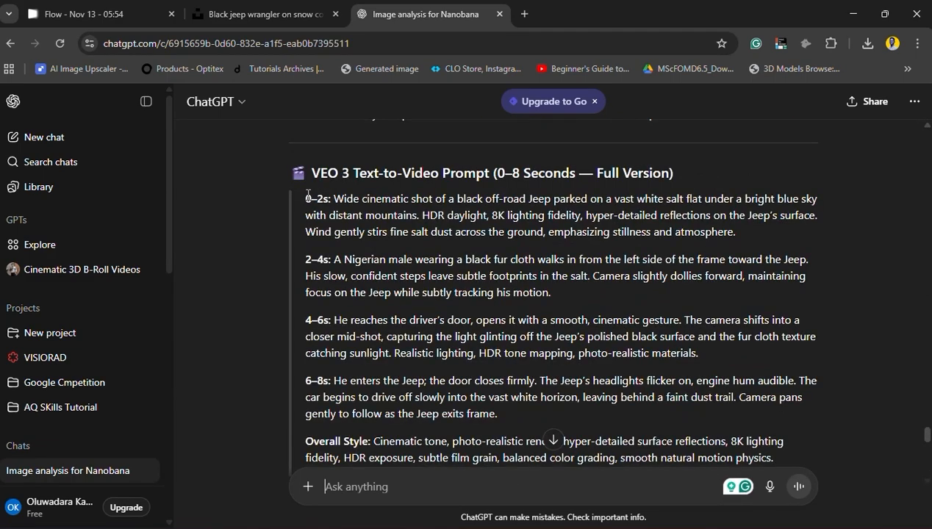
- Copy the full-version VEO 3 prompt, from 0–2s through the Technical Safe-Render Block, into Flow's Frames to Video prompt
drag(305, 201, 696, 446)
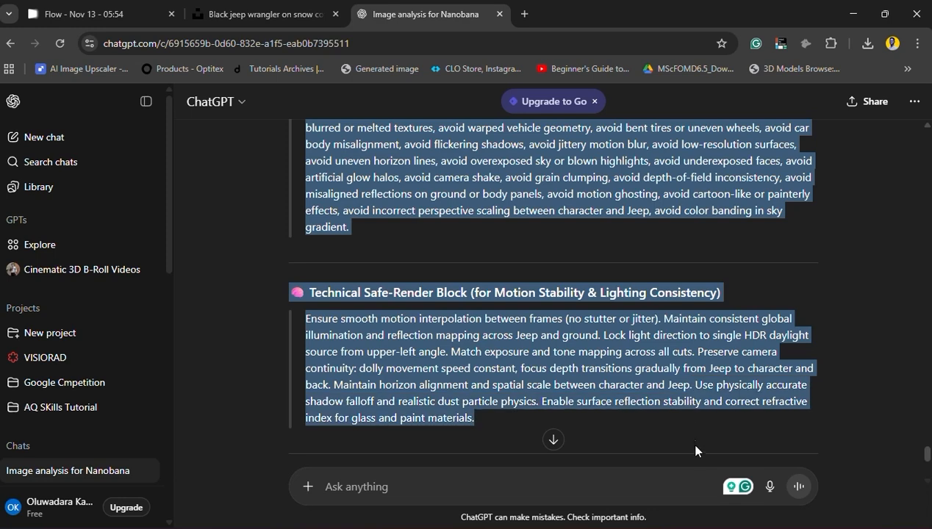
scroll(697, 460, down, 2)
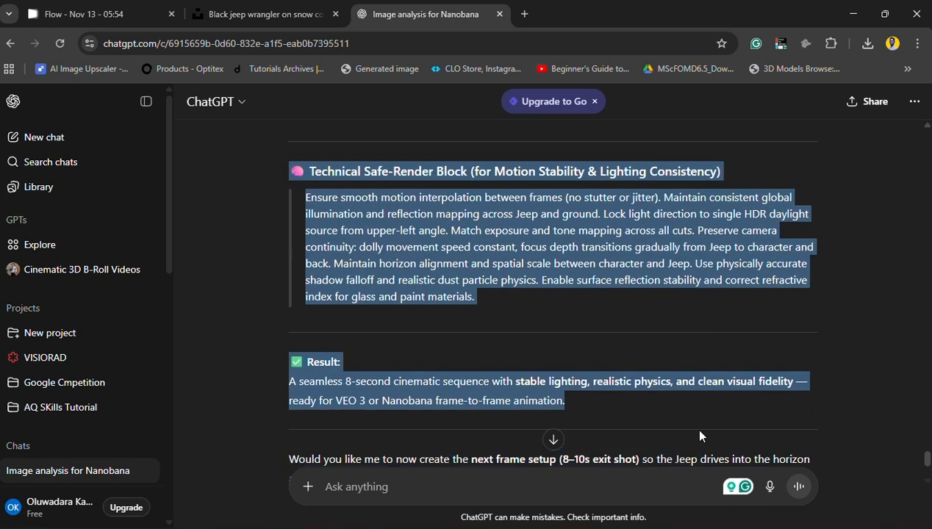
right_click(433, 289)
click(463, 302)
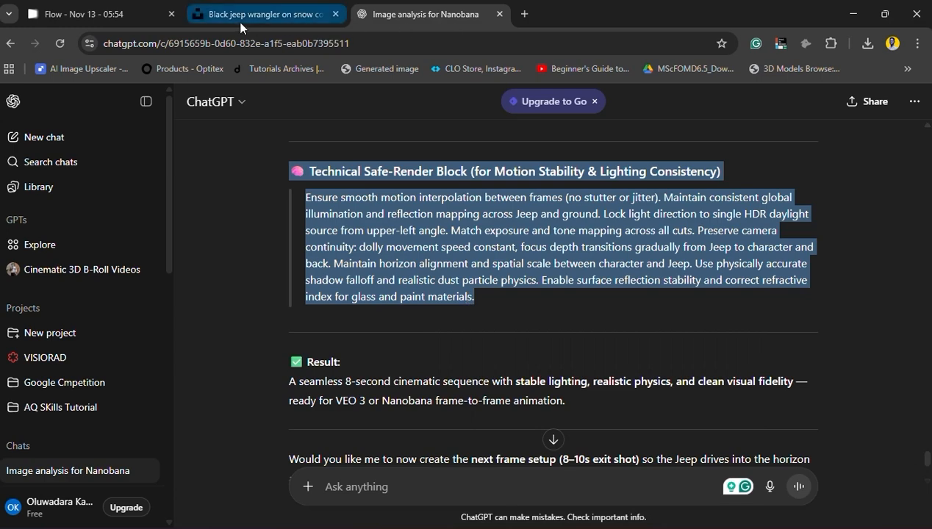
click(103, 14)
click(478, 447)
key(ctrl+v)
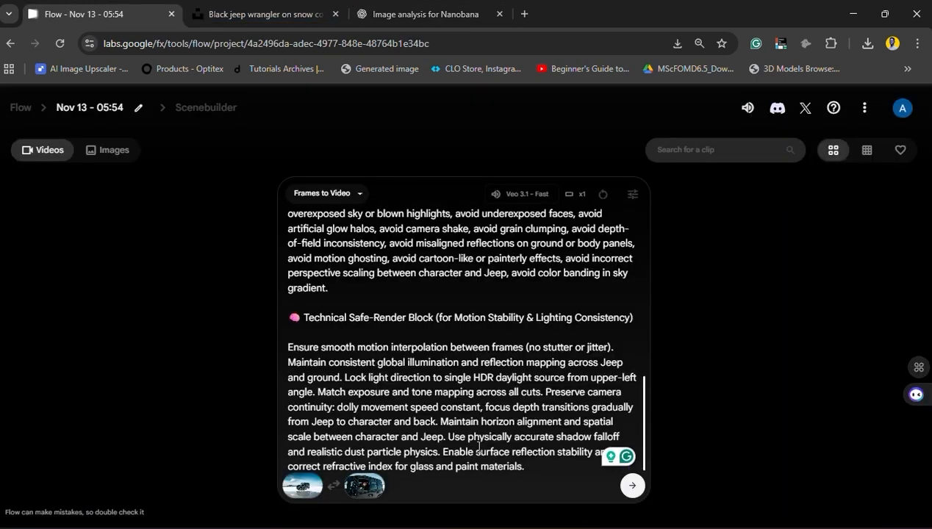
- Set the outputs per prompt to 2 and generate the frames-to-video clips with Veo 3.1 - Fast
click(632, 194)
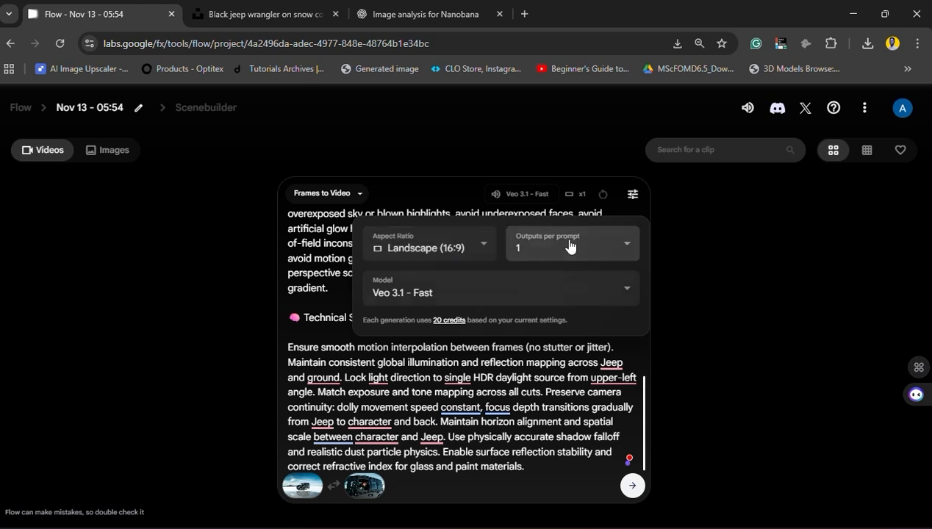
click(542, 300)
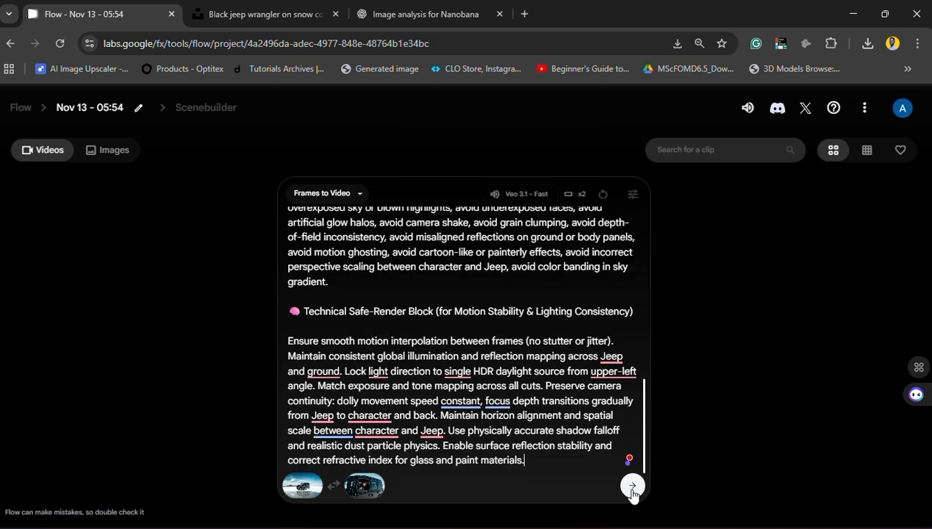
click(631, 488)
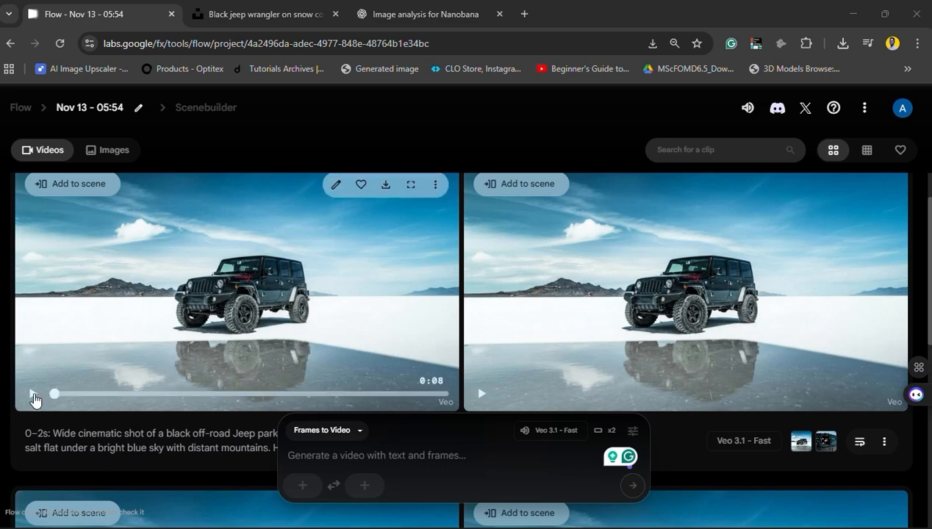
- Play the first generated jeep clip to review the transition from the wide shot to the close-up
click(33, 395)
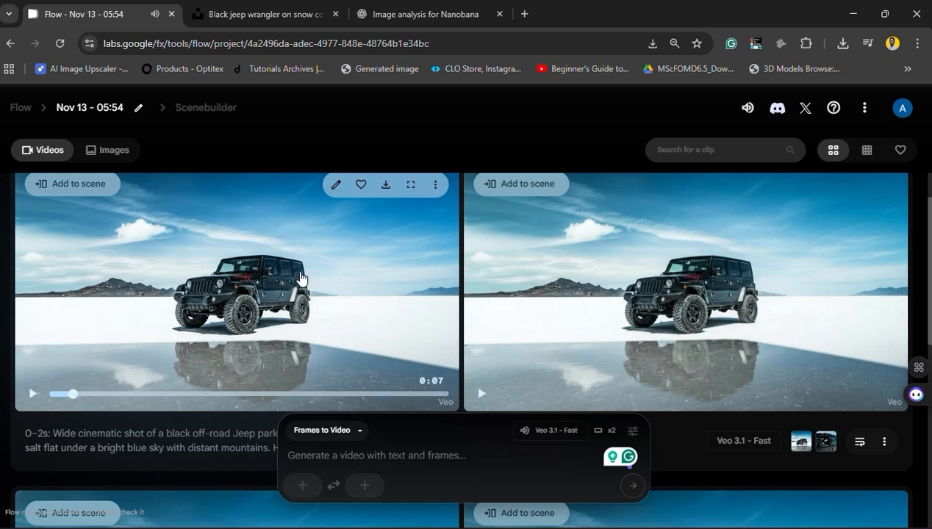
mouse_move(546, 303)
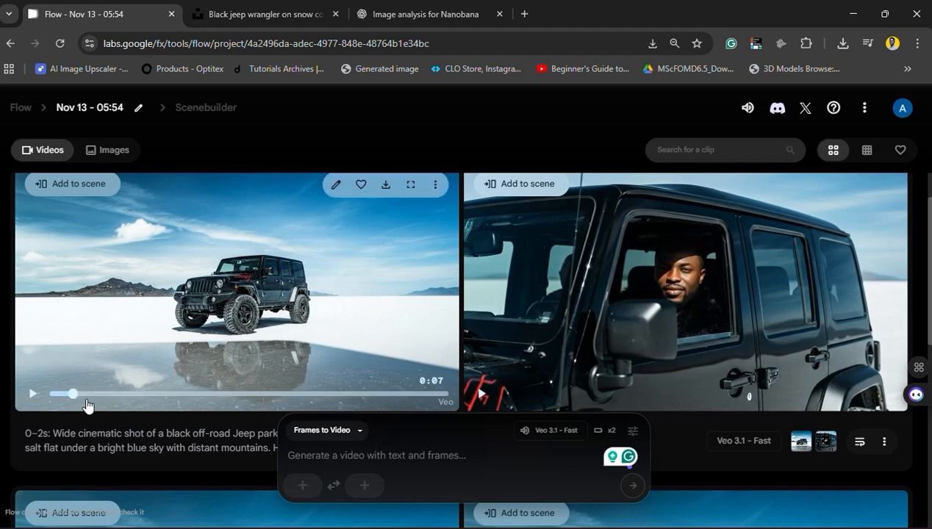
click(32, 396)
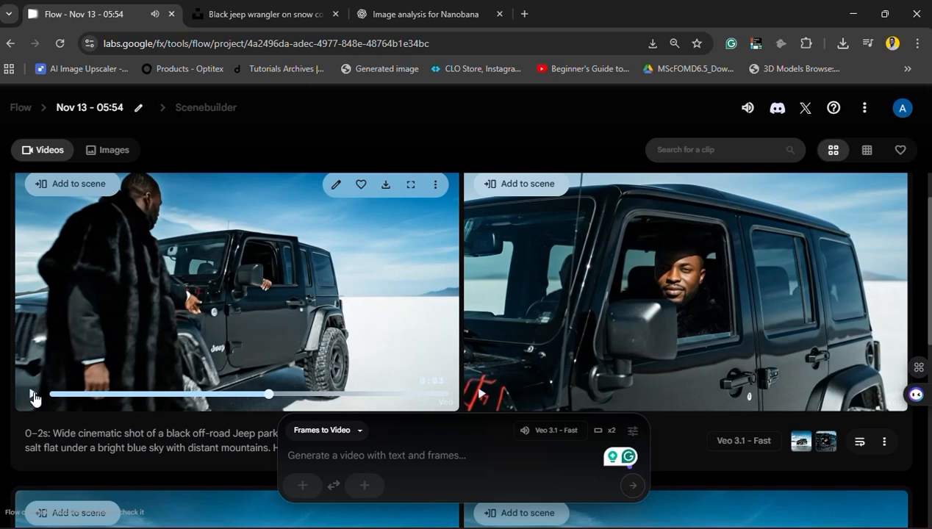
click(33, 397)
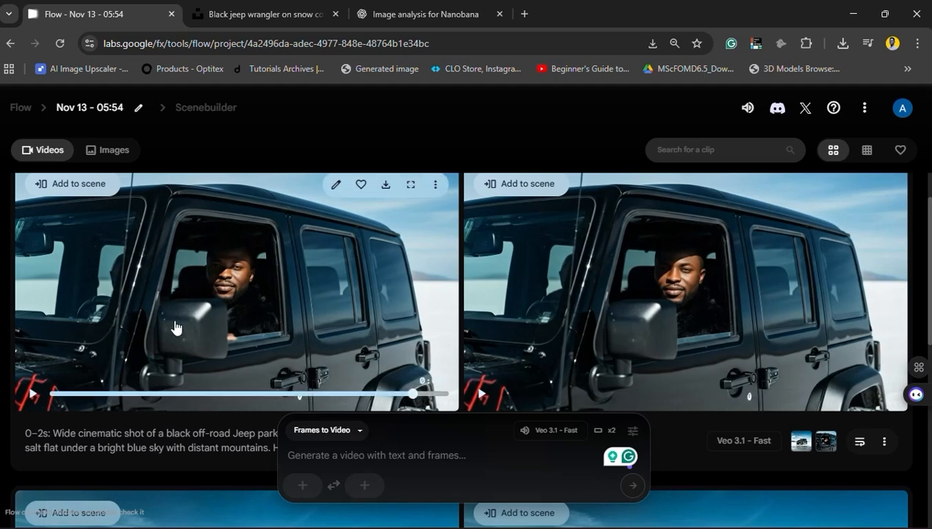
click(438, 189)
click(471, 136)
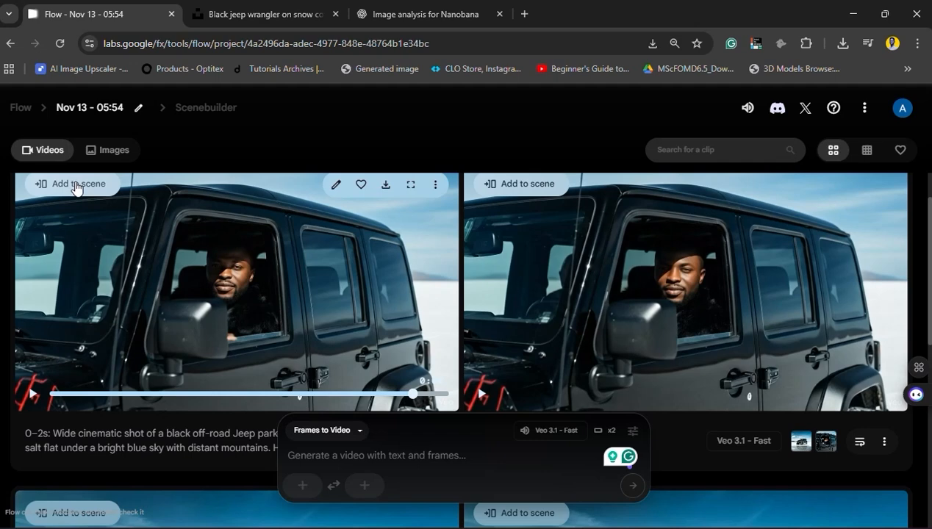
- Add the first generated jeep clip to a scene in Scenebuilder and start an Extend shot from the clip's end
scroll(211, 317, up, 1)
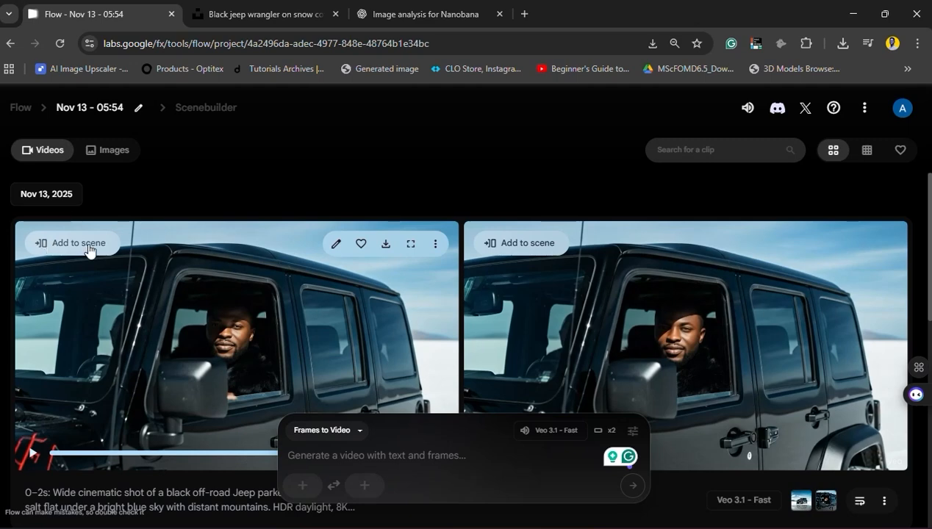
click(88, 244)
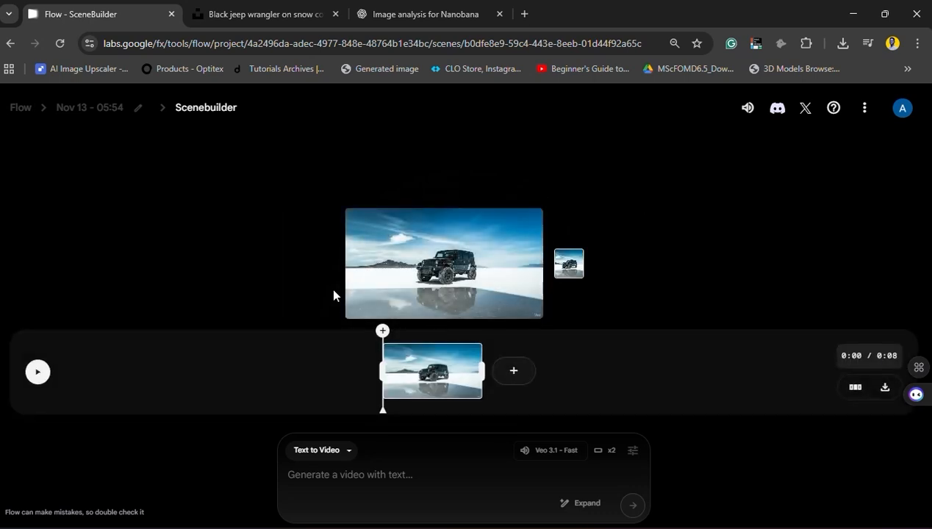
drag(382, 410, 491, 410)
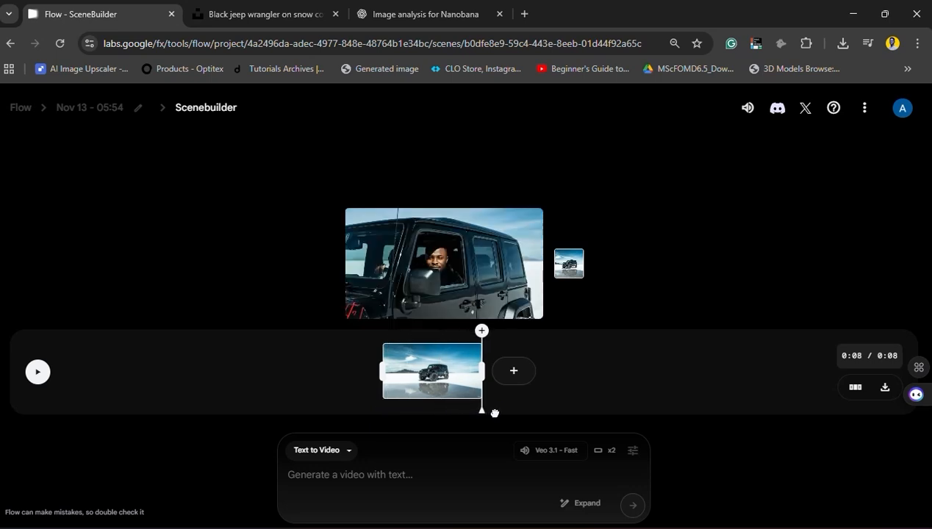
click(513, 369)
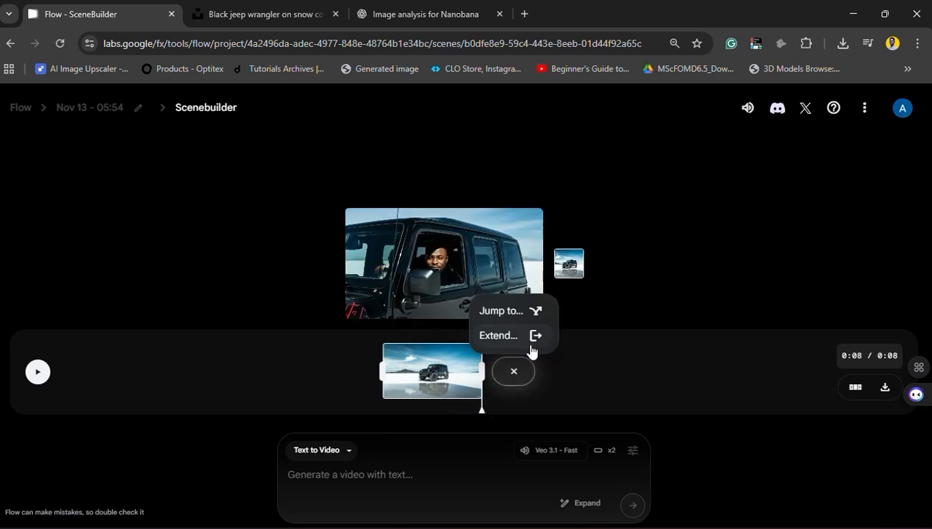
click(536, 337)
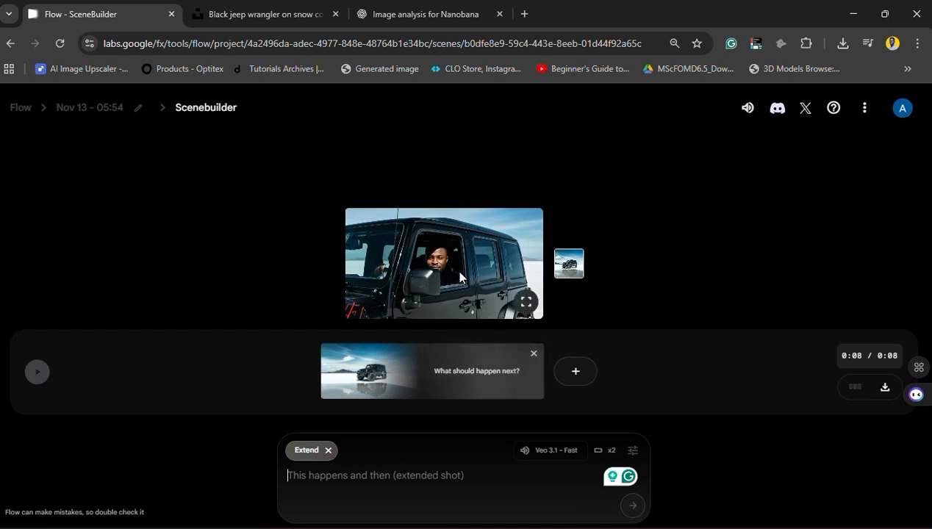
- Switch to the ChatGPT conversation and read through the Scene Extension (8–16s) reply, including its negative prompt and physics sections
click(419, 14)
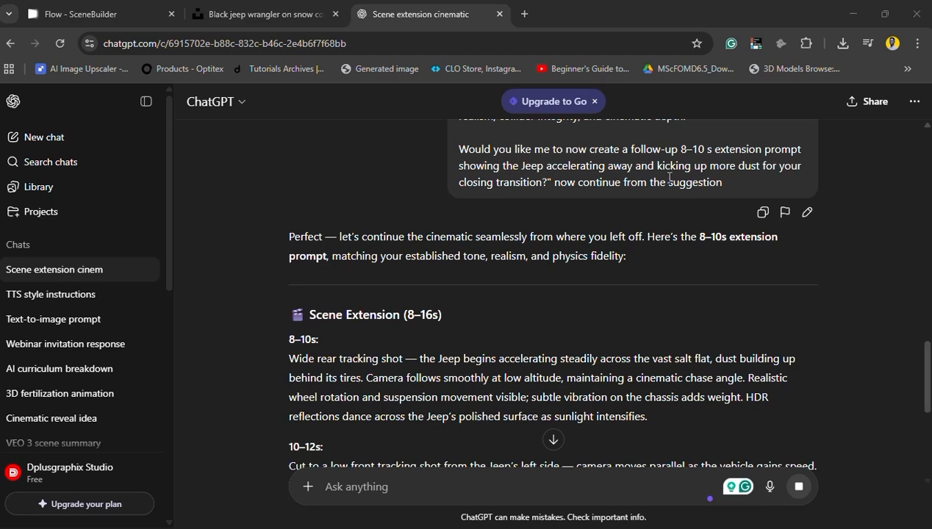
scroll(642, 252, down, 3)
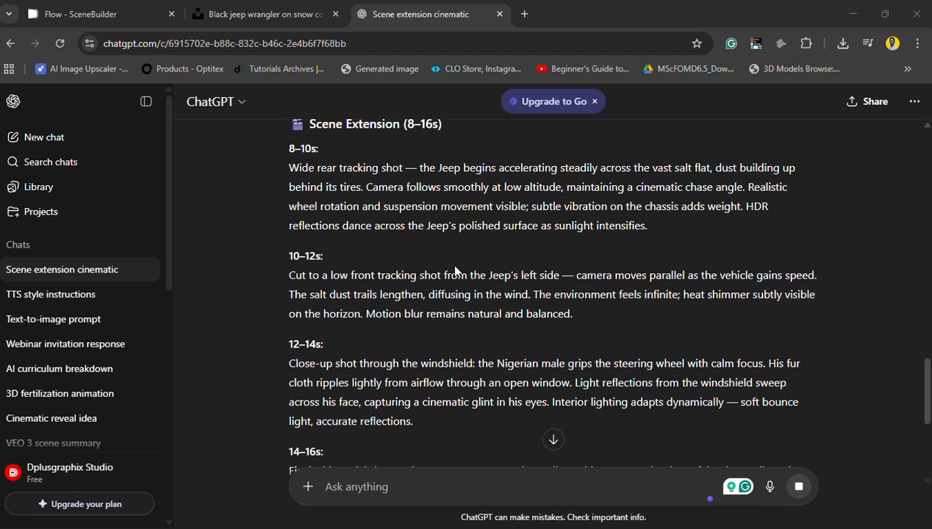
scroll(456, 272, down, 5)
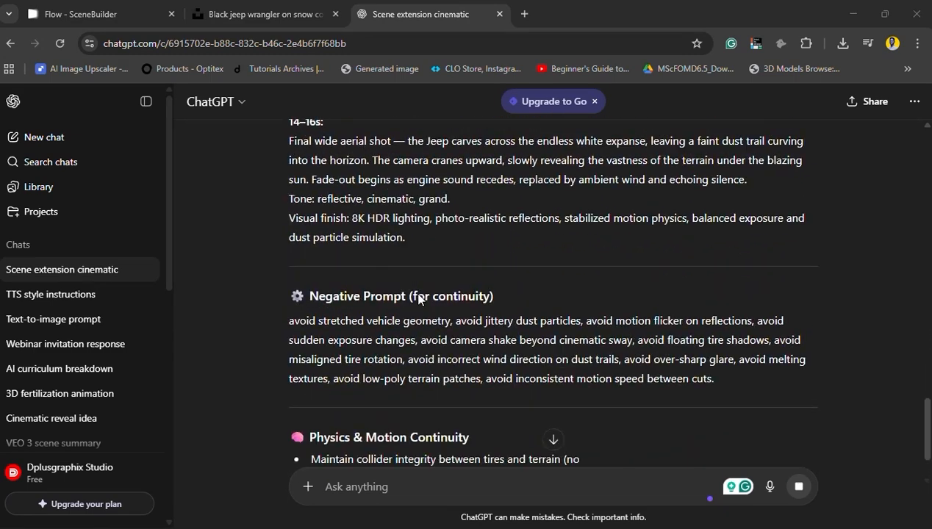
scroll(418, 298, down, 2)
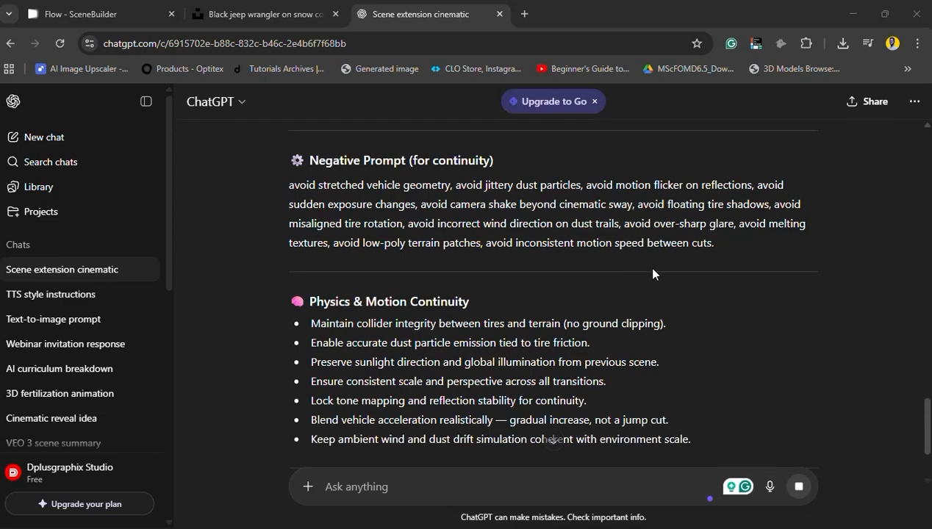
scroll(653, 274, down, 2)
scroll(652, 273, down, 1)
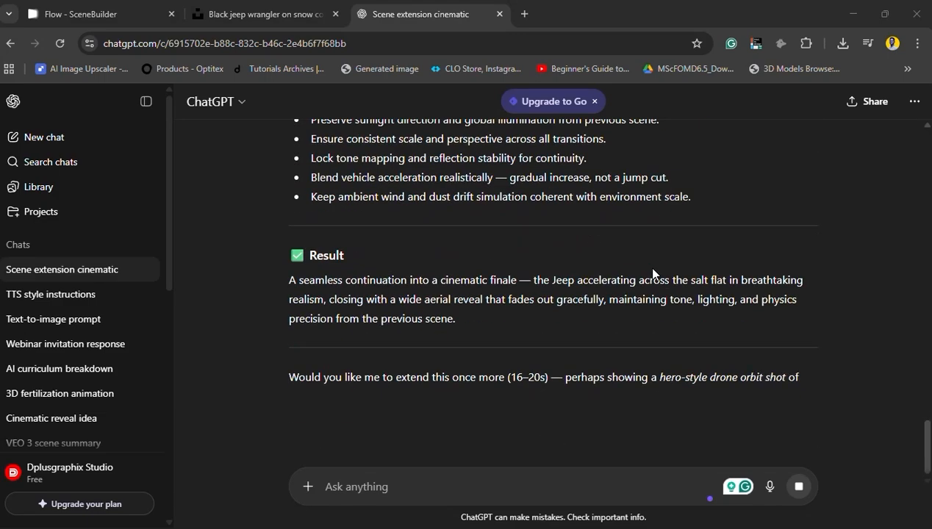
scroll(653, 273, up, 3)
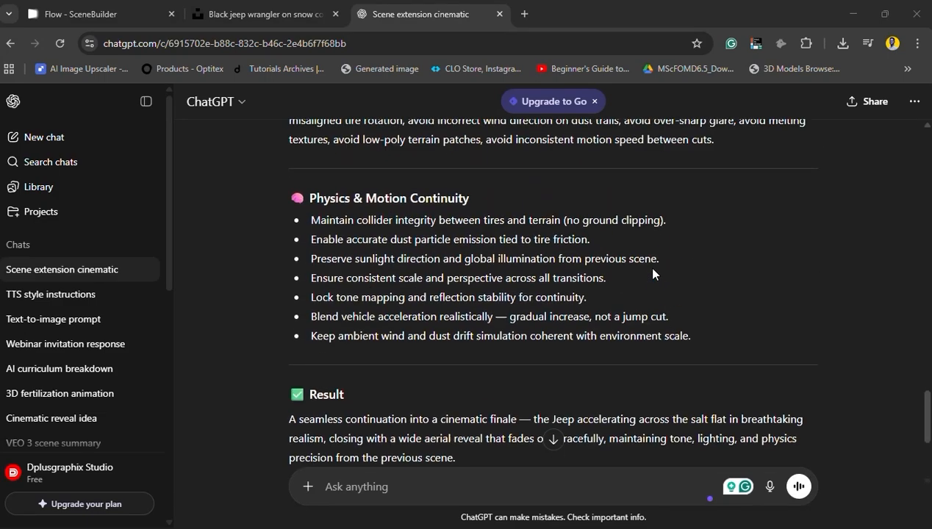
scroll(652, 273, up, 7)
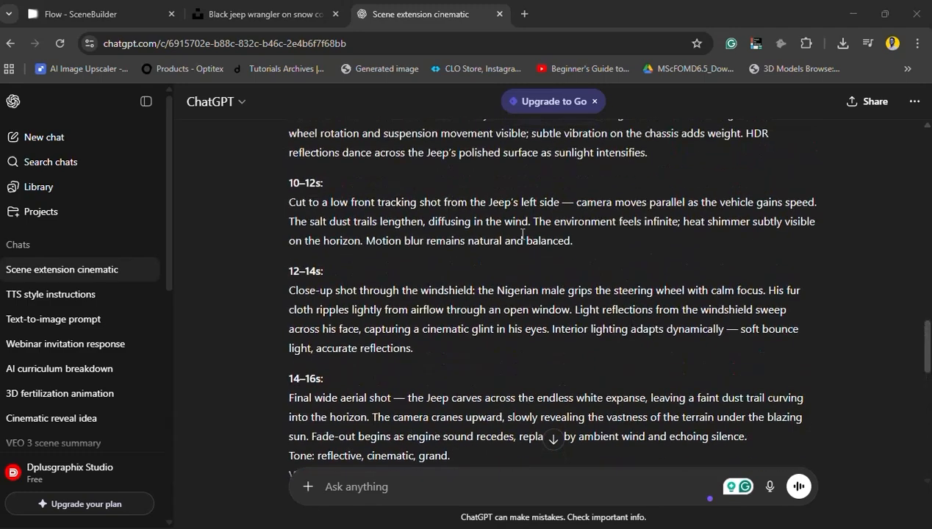
scroll(478, 221, up, 4)
- Copy the scene extension text from 8–10s through Physics & Motion Continuity into the Extend prompt in Flow
scroll(368, 213, down, 2)
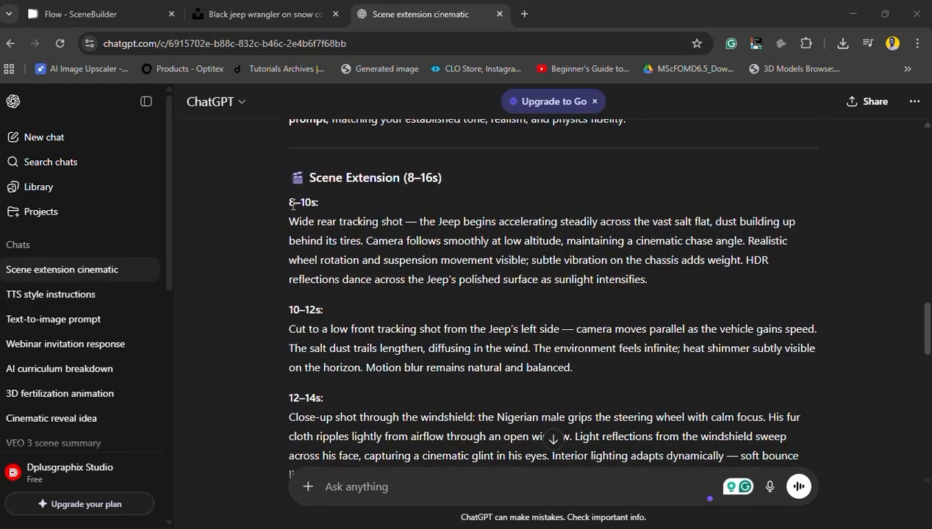
drag(290, 202, 754, 147)
key(ctrl+c)
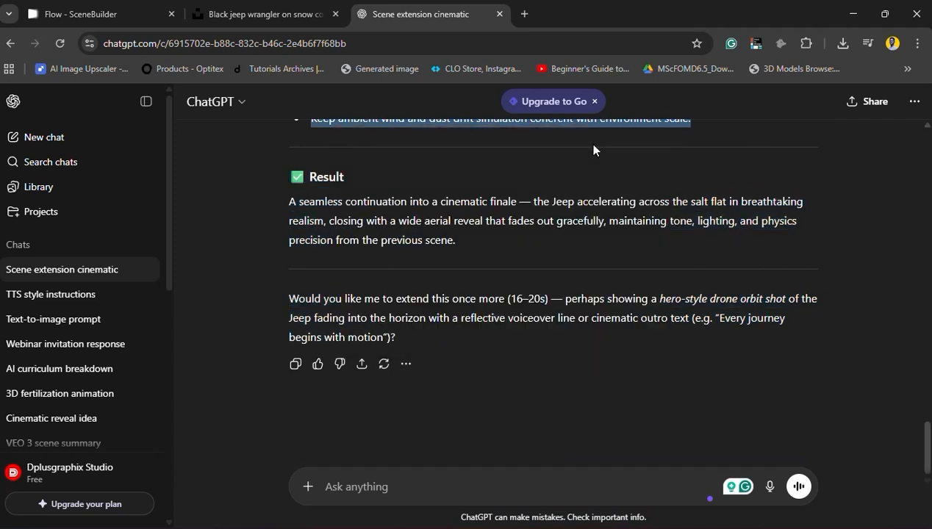
click(121, 16)
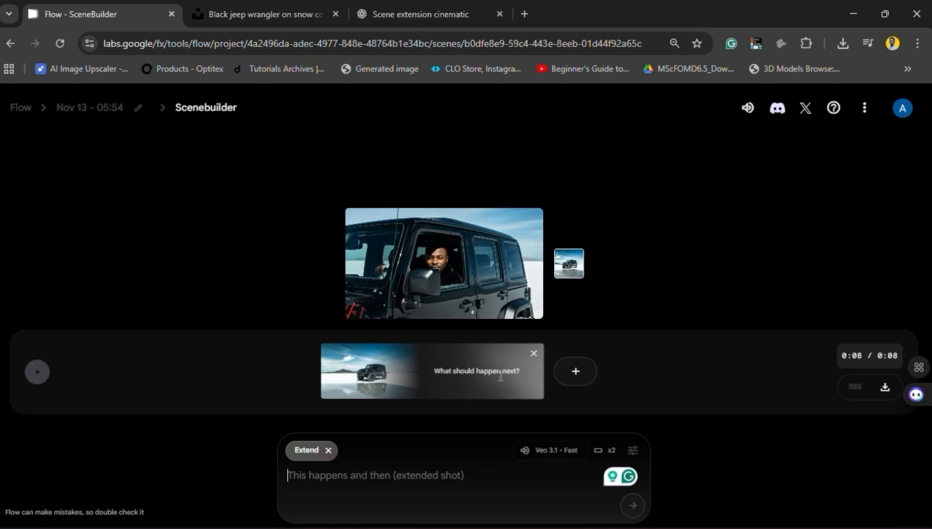
click(454, 479)
key(ctrl+v)
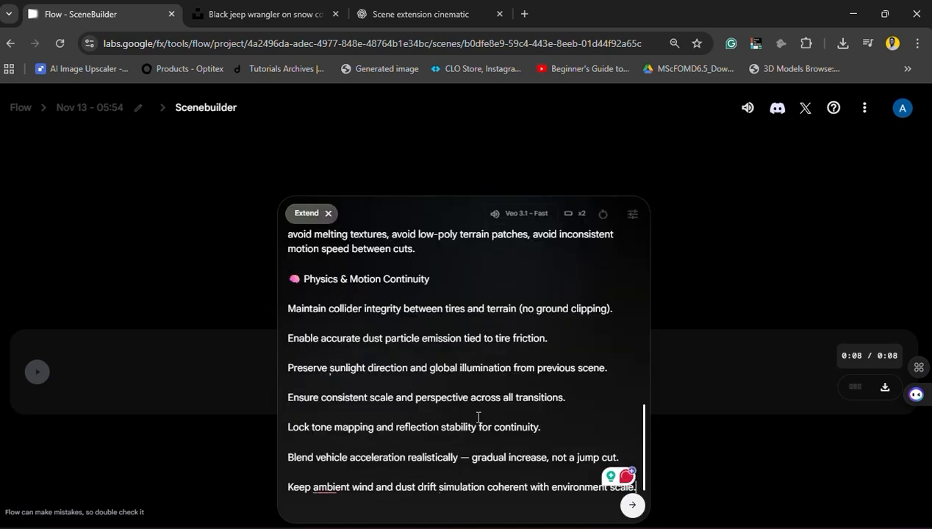
- Retime the first three shots in the Extend prompt to 0–2s, 2–4s and 4–6s
scroll(471, 397, up, 10)
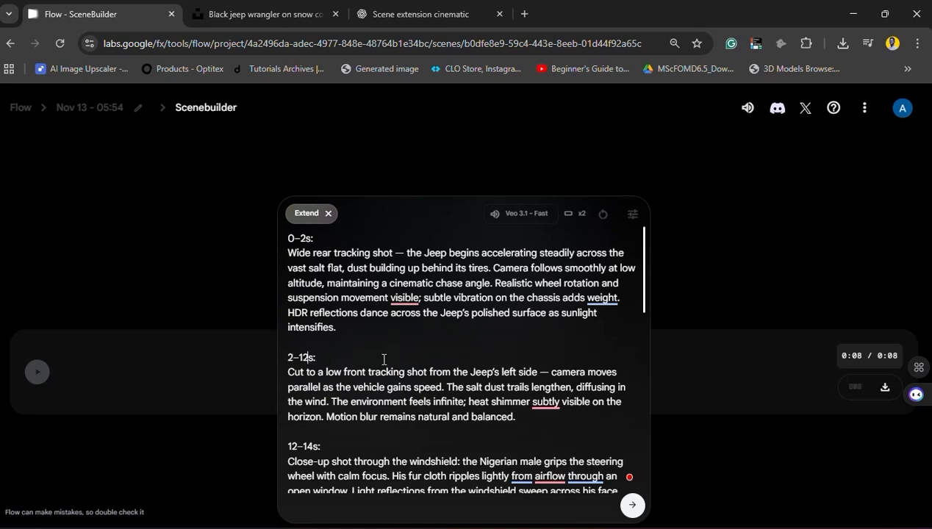
key(BackSpace)
key(BackSpace)
text(4)
scroll(396, 349, down, 2)
click(420, 327)
key(Left)
key(Left)
key(Left)
key(Left)
key(Left)
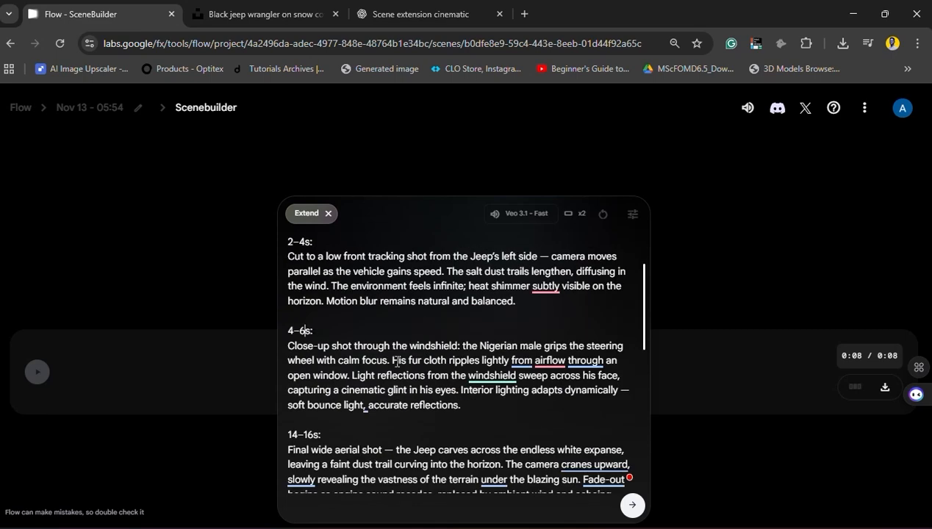
- Retime the final wide aerial shot in the Extend prompt to 6–8s
scroll(396, 362, down, 2)
click(467, 308)
key(Right)
key(Right)
key(Right)
key(BackSpace)
key(BackSpace)
text(6)
key(Right)
key(Right)
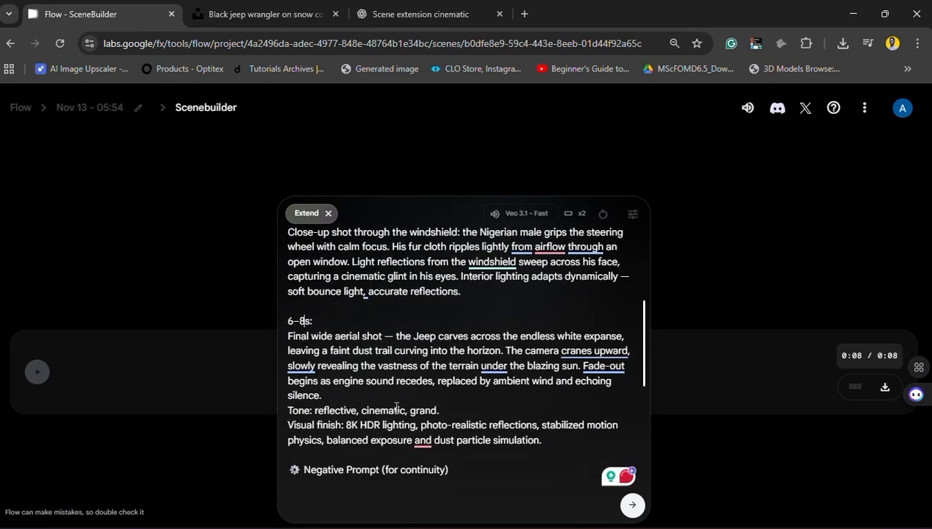
- Accept the Grammarly comma suggestion before "and dust particle simulation" and check the rest of the Extend prompt
scroll(556, 334, down, 3)
scroll(555, 335, up, 1)
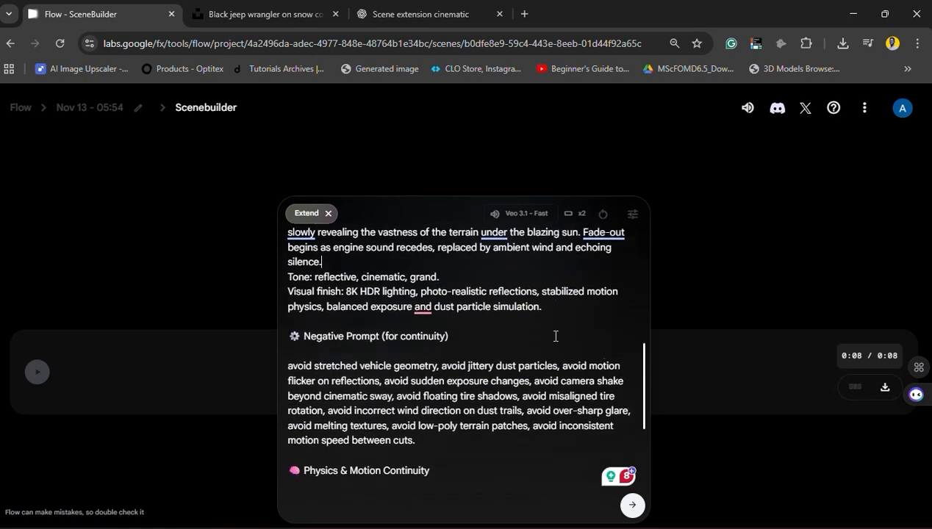
scroll(556, 336, down, 2)
scroll(470, 283, up, 1)
mouse_move(424, 263)
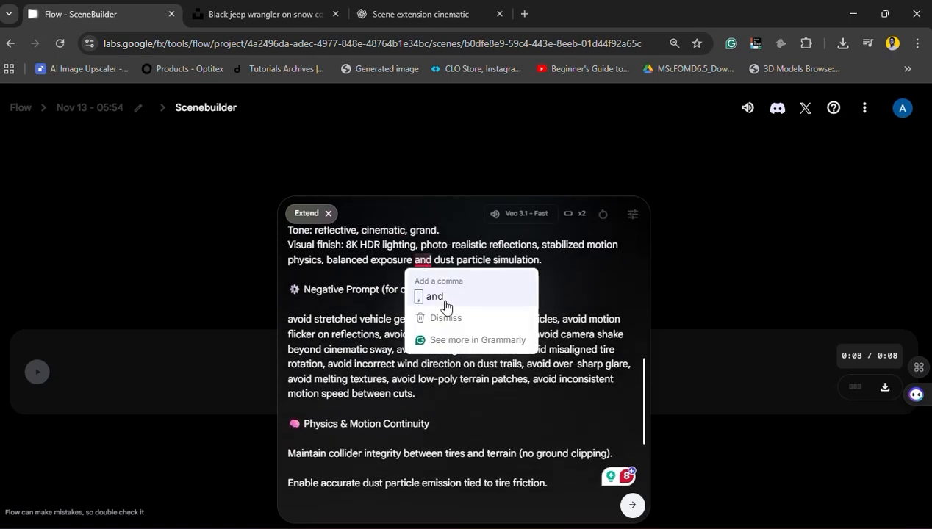
click(446, 302)
scroll(465, 296, down, 5)
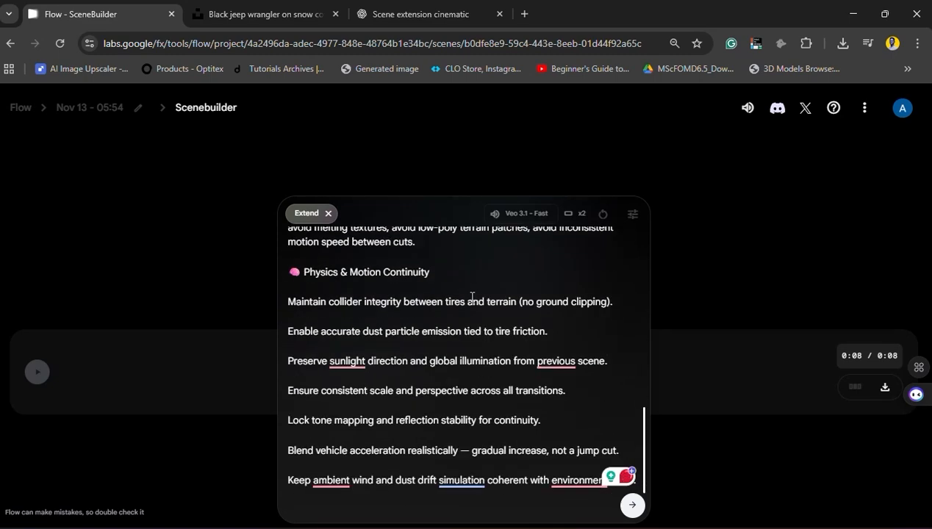
scroll(485, 309, up, 15)
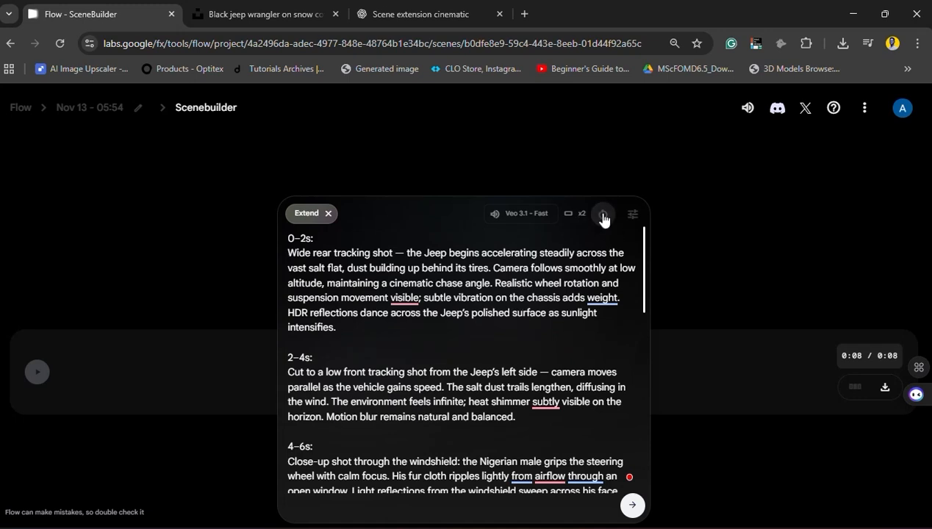
- Set the outputs per prompt to 1 and generate the extended shot with Veo 3.1 - Fast
click(633, 215)
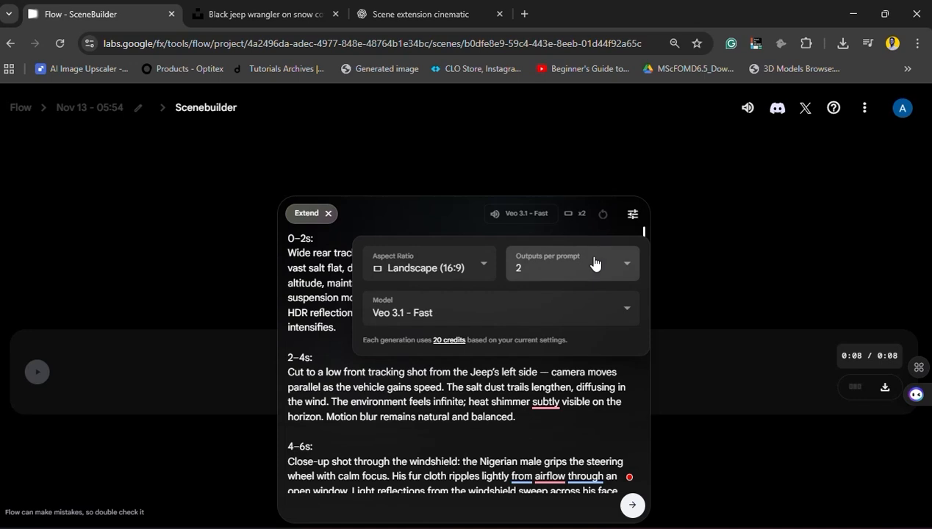
click(596, 263)
click(570, 138)
click(634, 507)
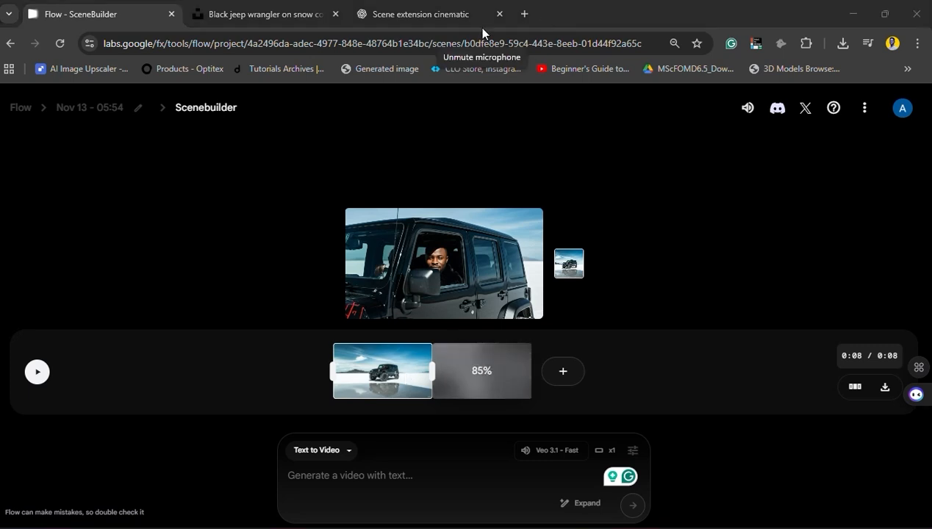
- Play the extended scene from its beginning in full screen to review it, and return to Scenebuilder with playback paused
drag(439, 410, 312, 415)
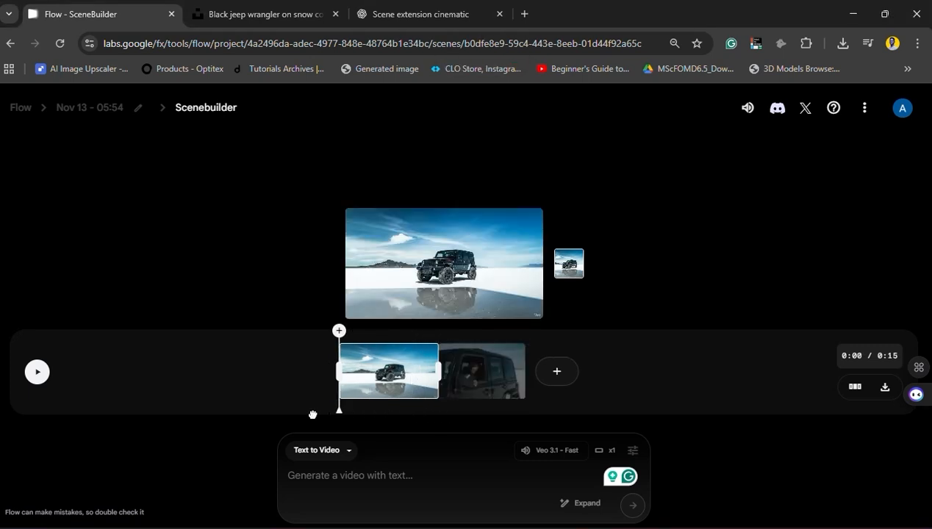
click(45, 373)
mouse_move(527, 309)
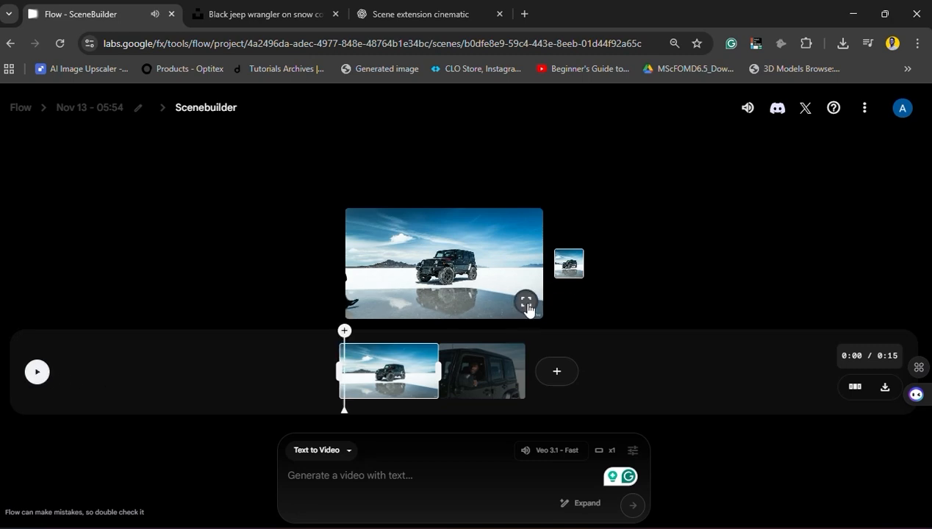
click(526, 303)
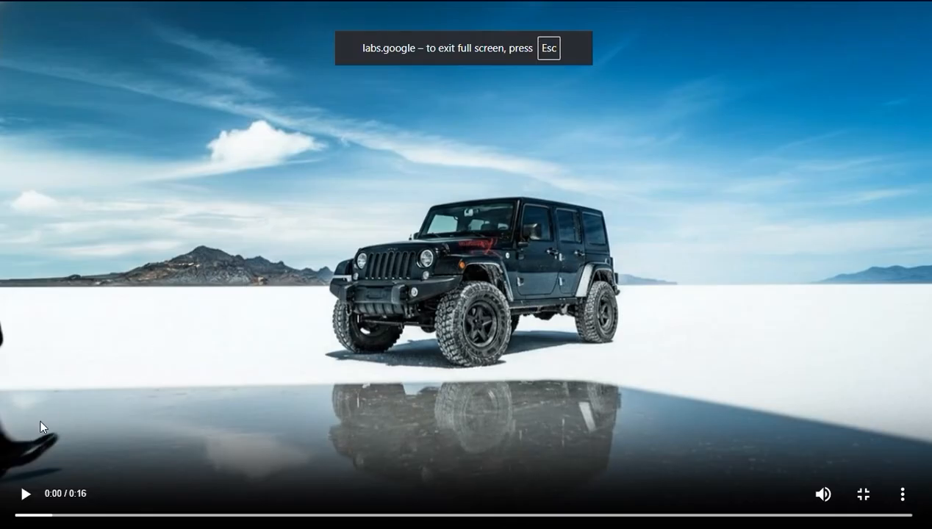
click(25, 495)
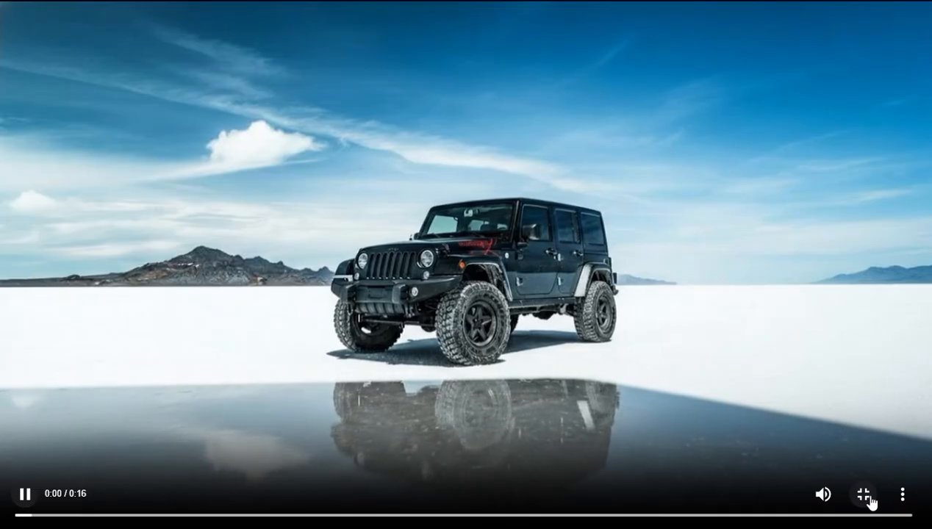
click(869, 498)
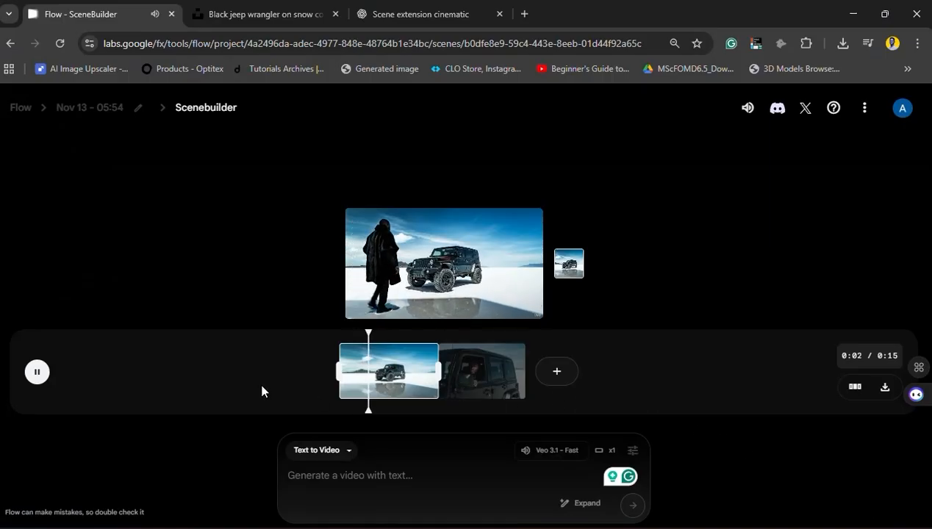
click(35, 372)
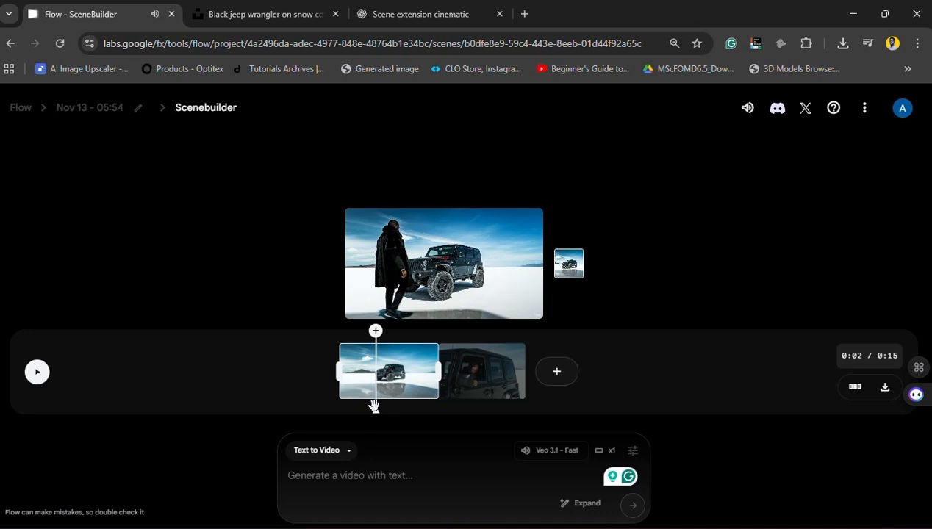
- Discard the extend slot opened after the first clip and start an Extend shot from the second clip's end
drag(375, 407, 525, 415)
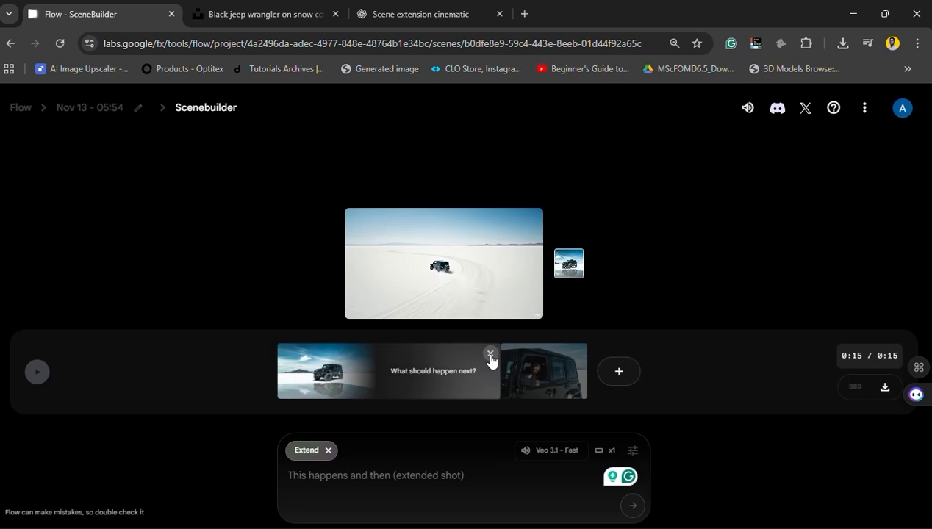
click(490, 355)
click(485, 384)
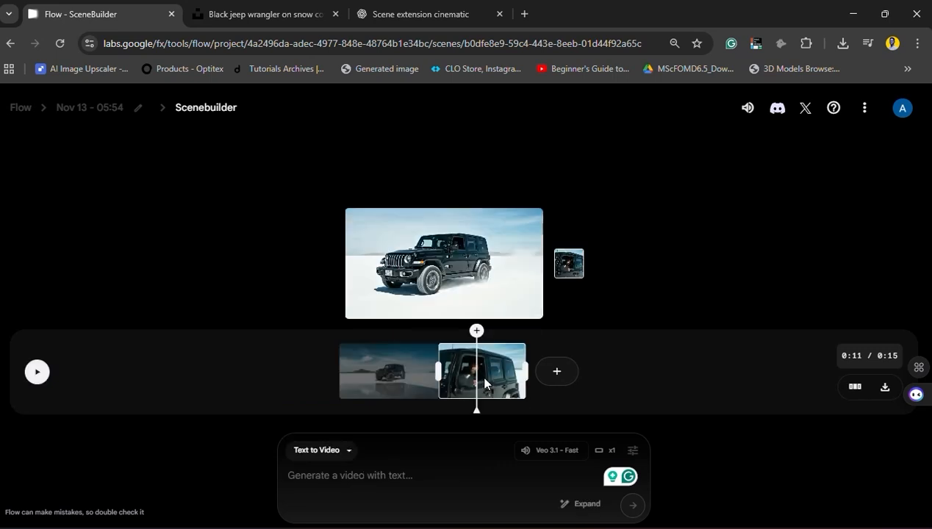
click(567, 383)
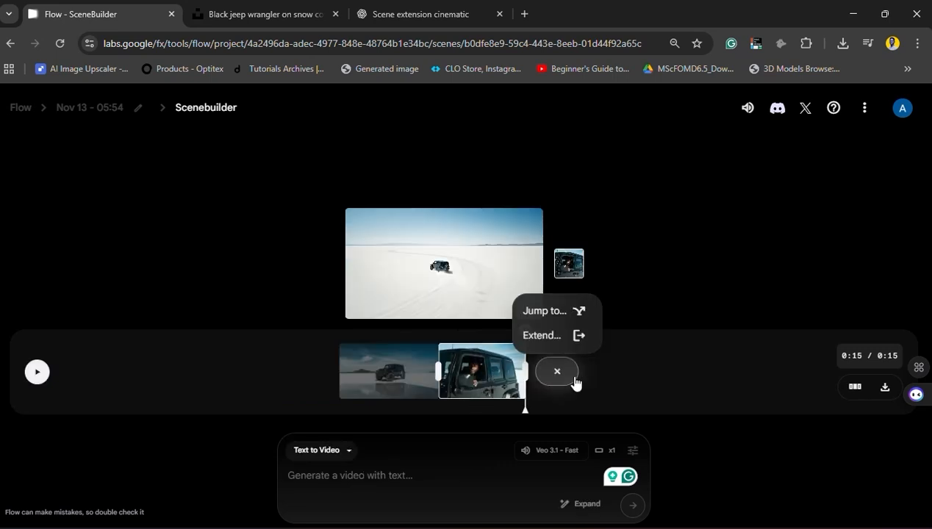
click(567, 341)
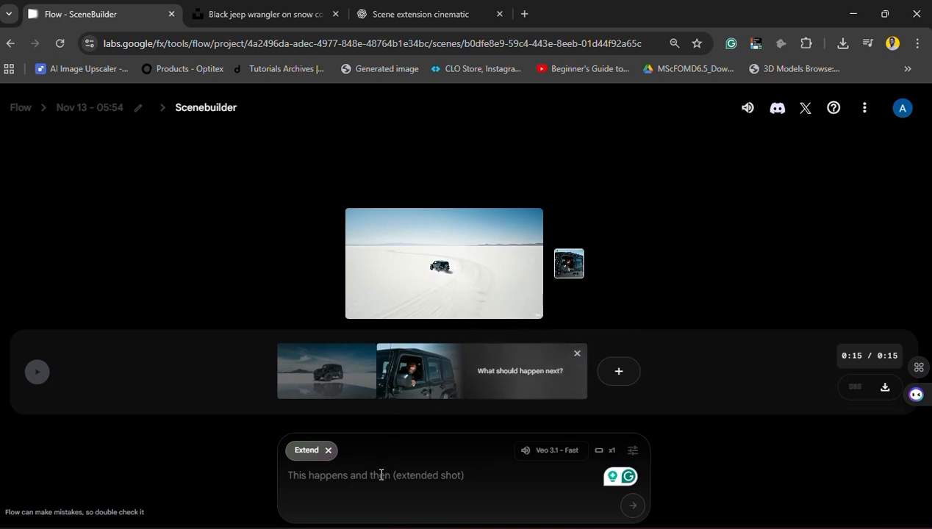
- Enter "Zoom in on the Rear Tire" as the prompt for the new Extend shot
text(Zoom)
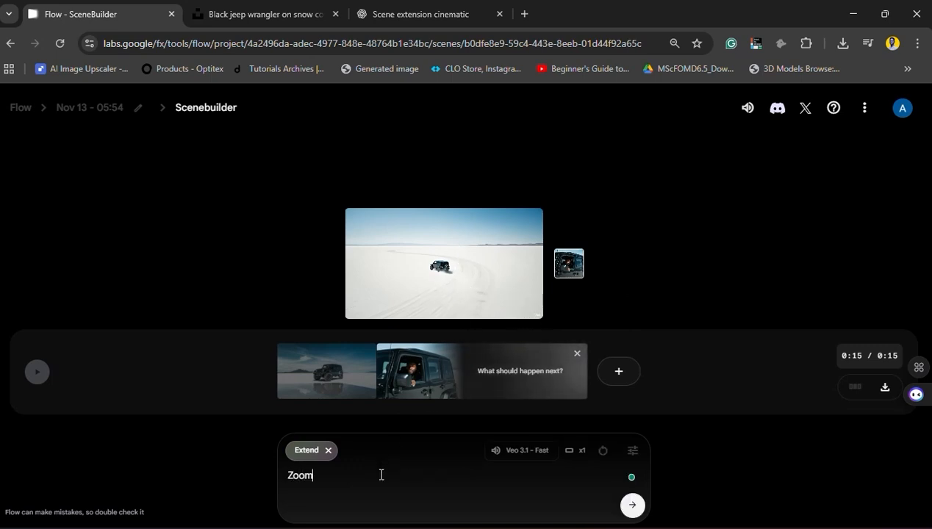
text( in on t)
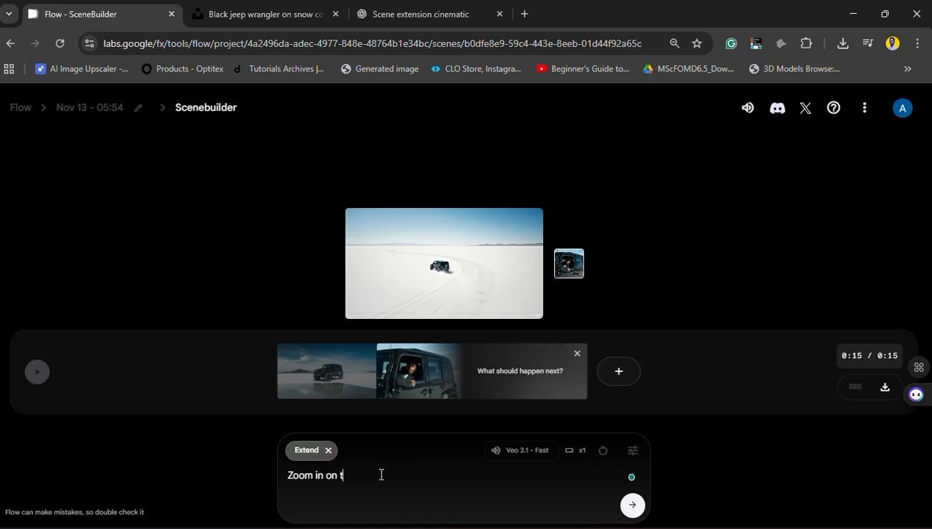
text(he)
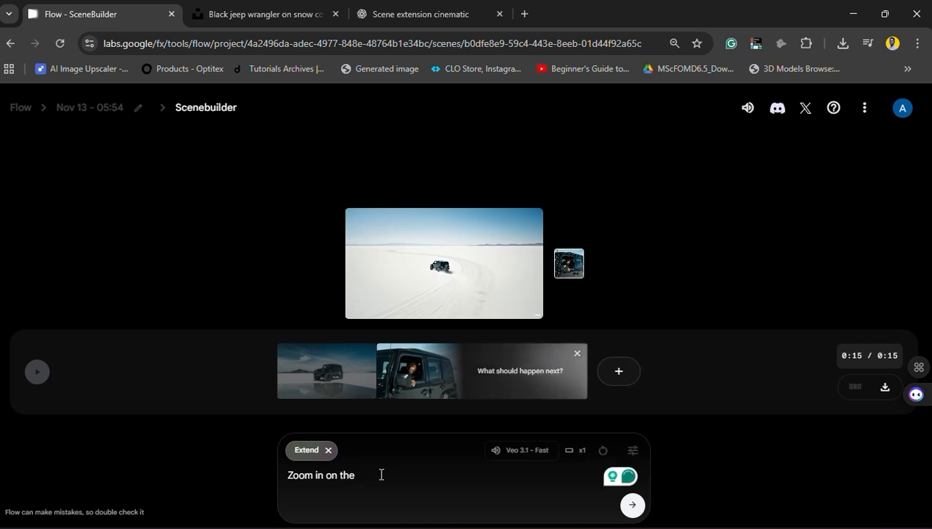
text( Rear )
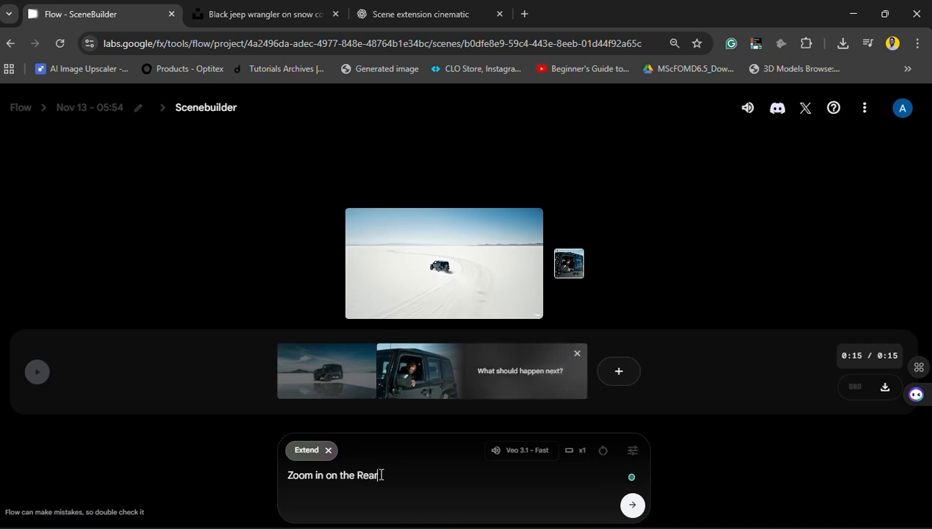
text(Tire)
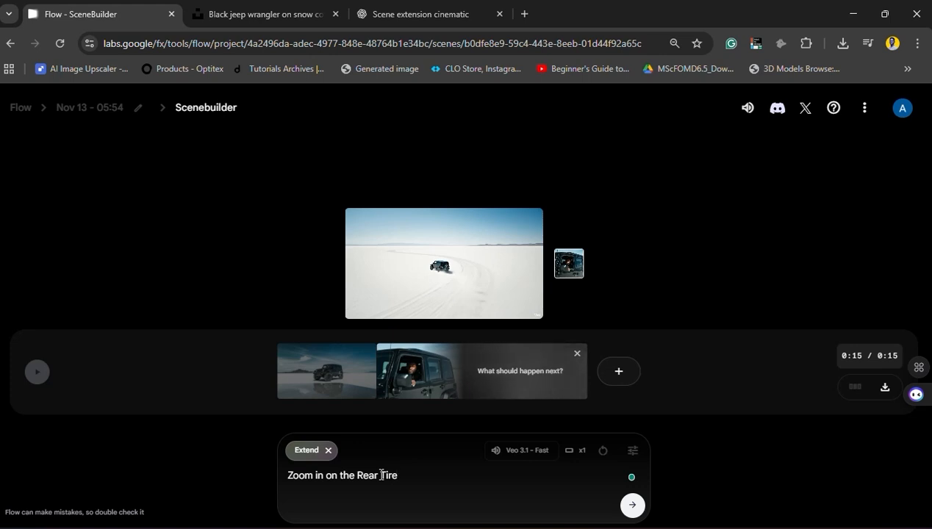
click(291, 471)
text(Drone)
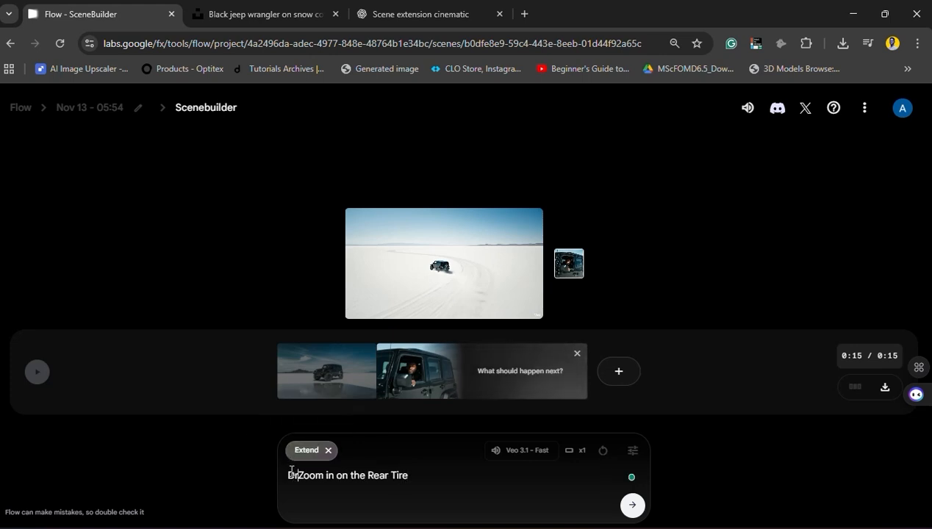
key(BackSpace)
key(BackSpace)
key(BackSpace)
key(BackSpace)
key(BackSpace)
key(BackSpace)
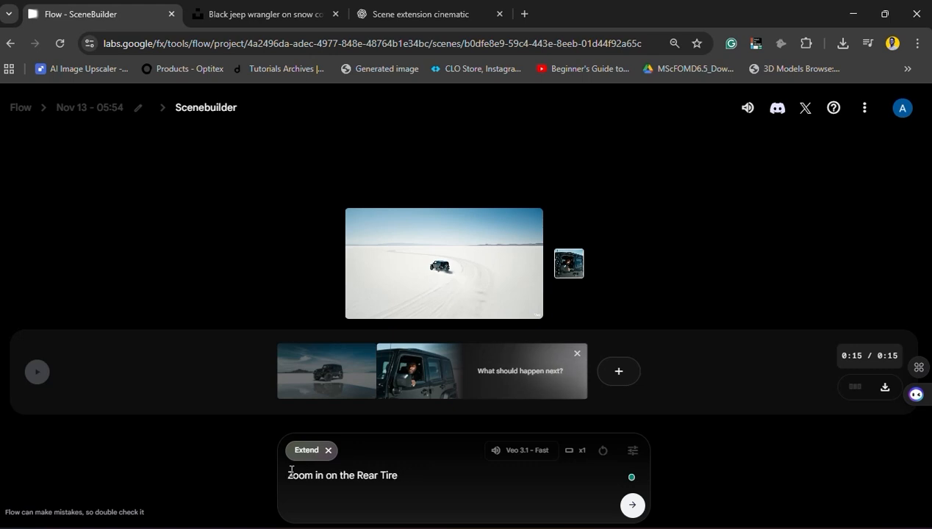
- Insert "using a drone fast motion" after "Zoom in" in the Extend prompt
key(Right)
key(Right)
key(Right)
key(Right)
key(Right)
key(Right)
key(Right)
key(Right)
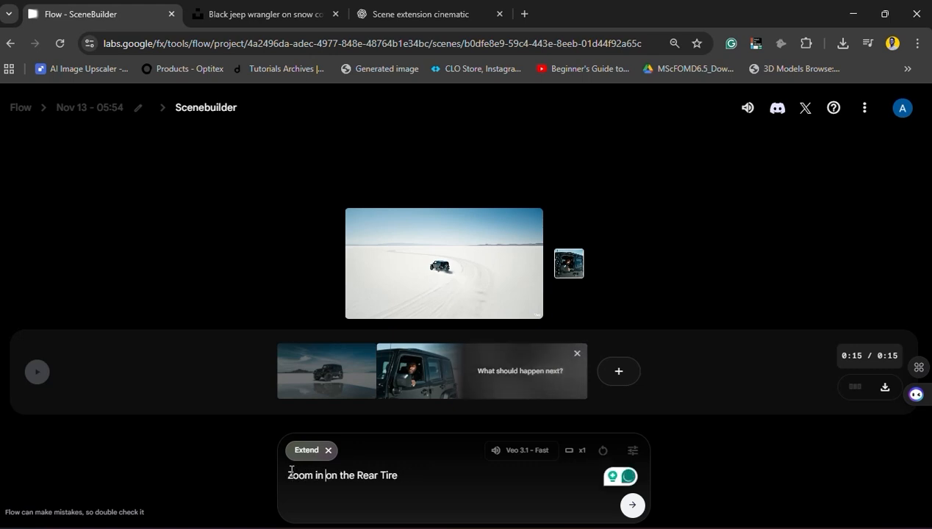
text(using a d)
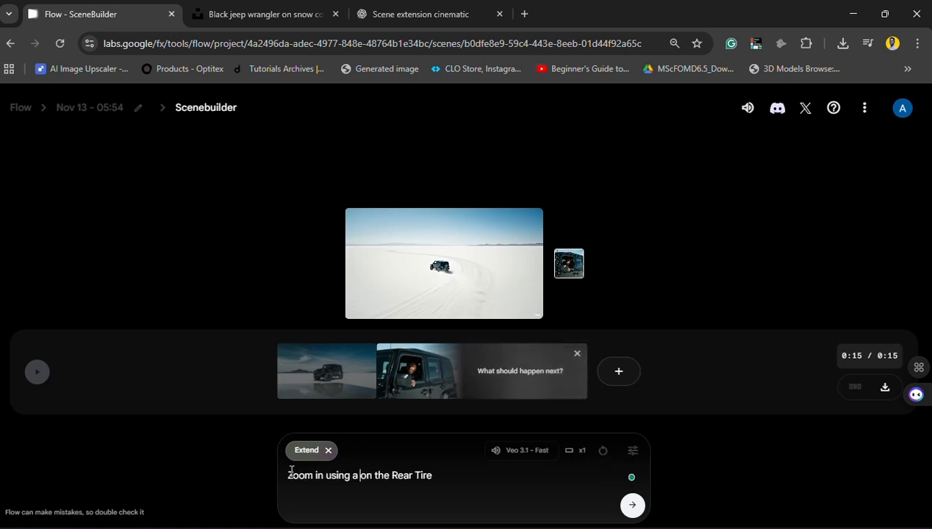
text(rone )
text(fast )
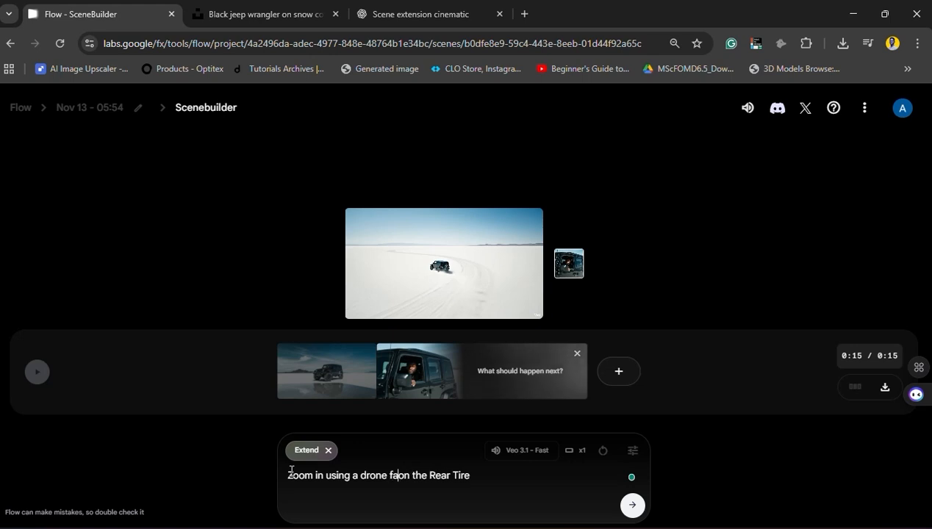
text(motion)
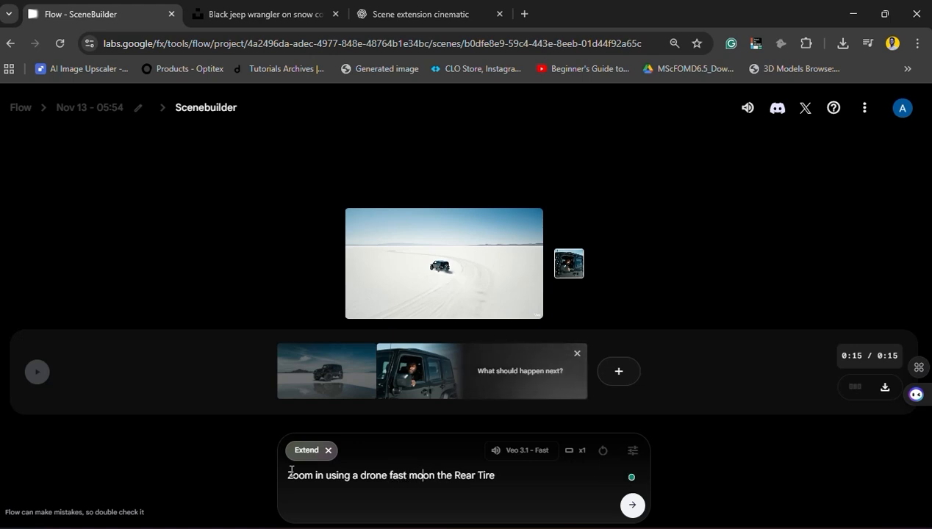
- Insert "Left back" between "Rear" and "Tire" in the Extend prompt
key(Right)
key(Right)
key(Right)
key(Right)
key(Right)
key(Right)
key(Right)
key(Right)
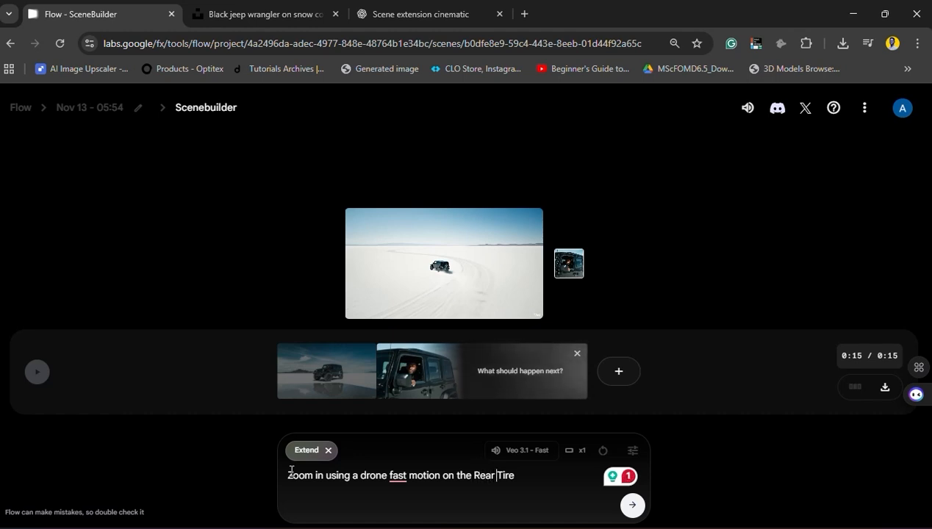
text(Left bac)
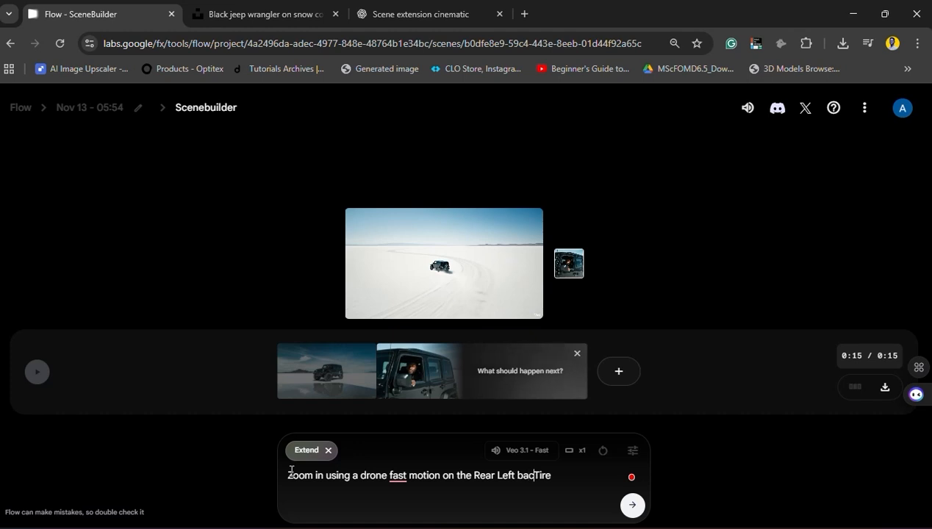
text(k)
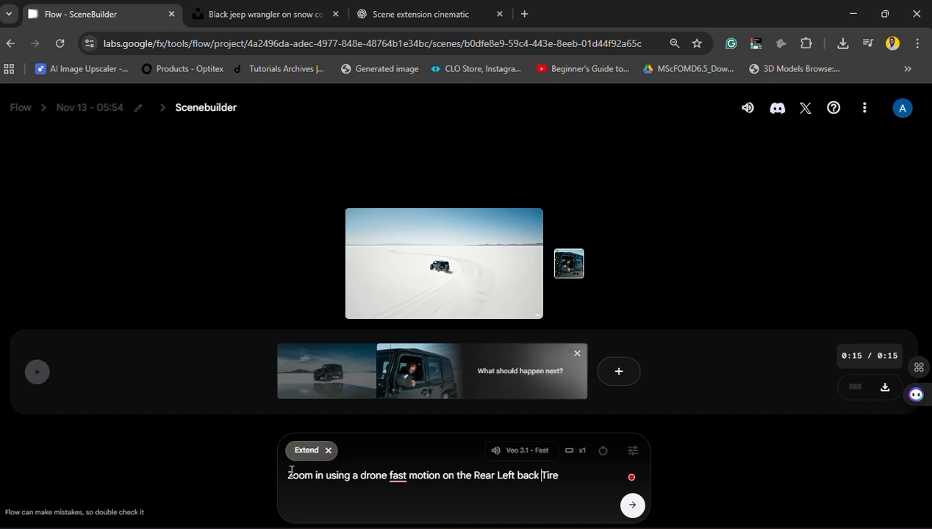
- Finish the Extend prompt with ", the showing the tire in Slow motion" and generate the shot
key(End)
text(,)
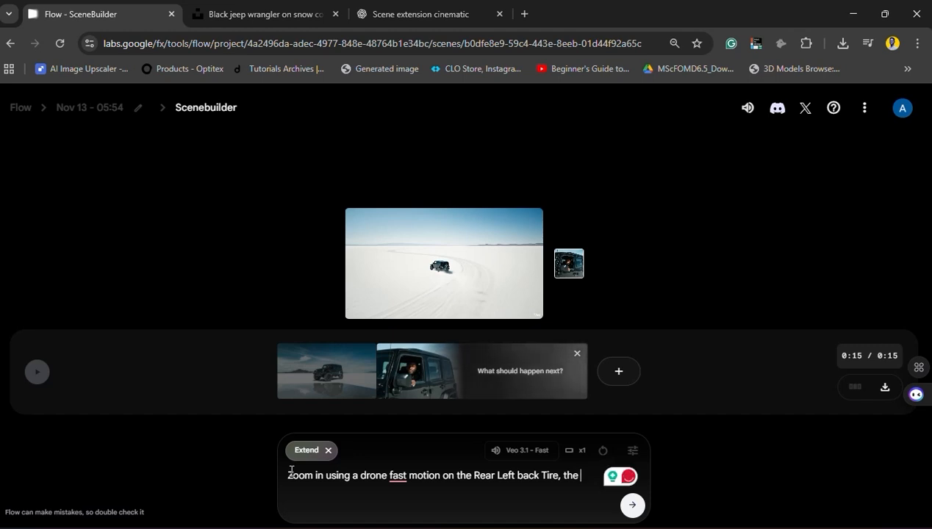
text( the showing t)
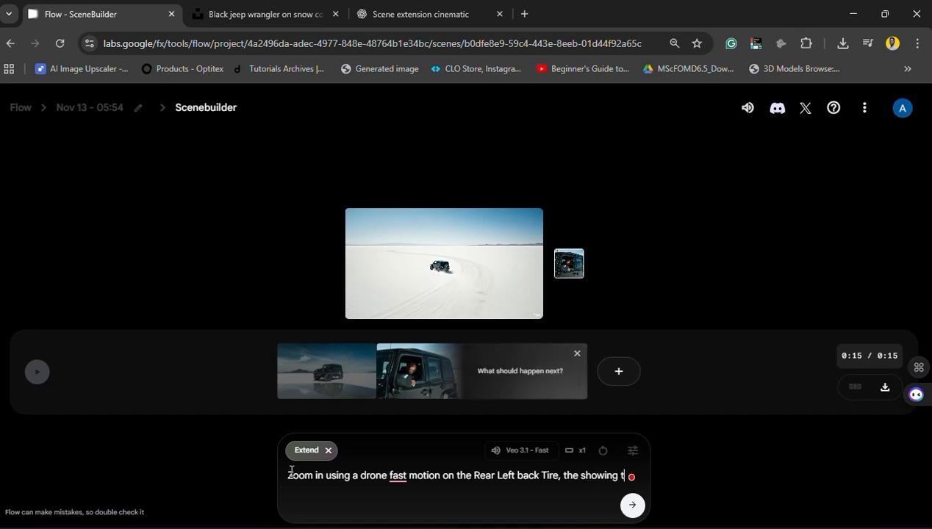
text(he wh)
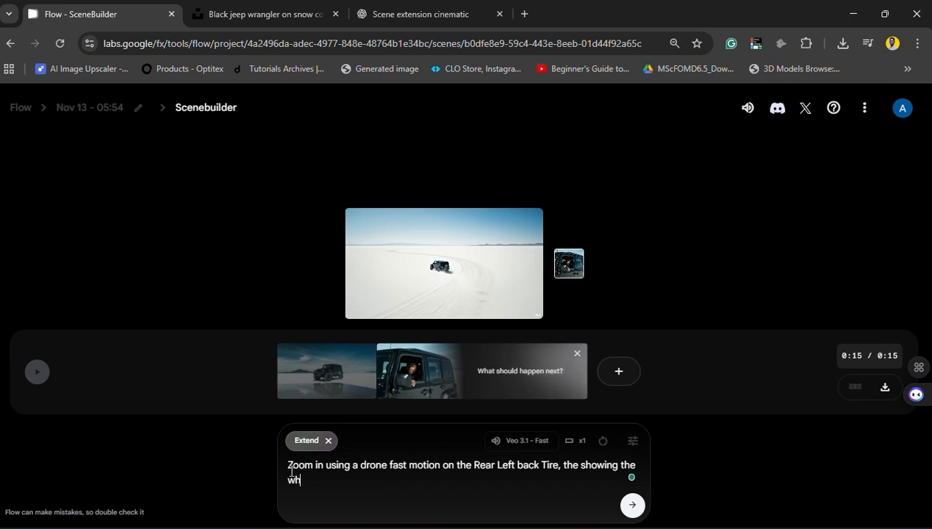
key(BackSpace)
key(BackSpace)
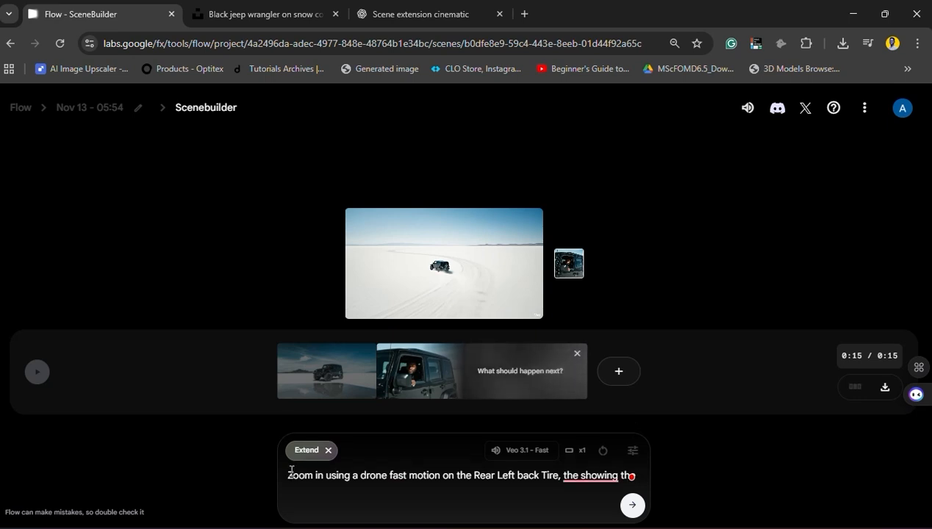
text(tire)
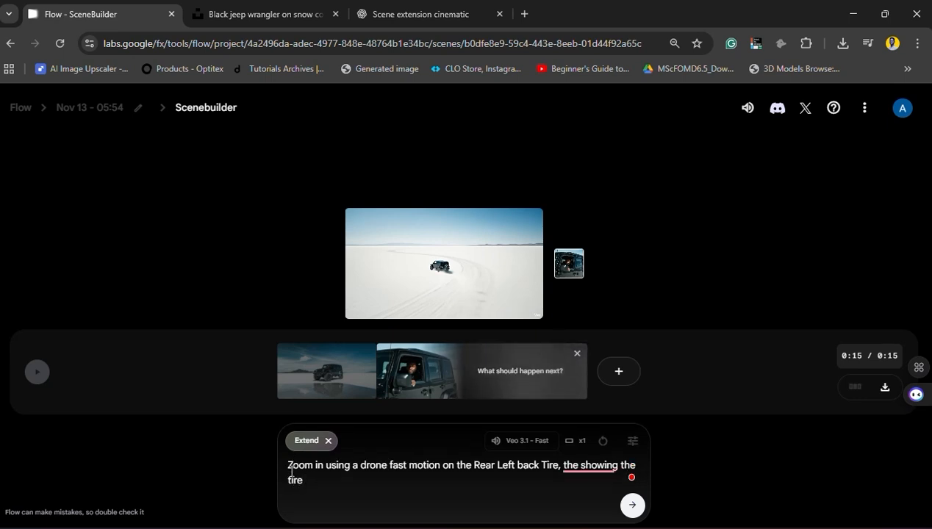
text( in Slow)
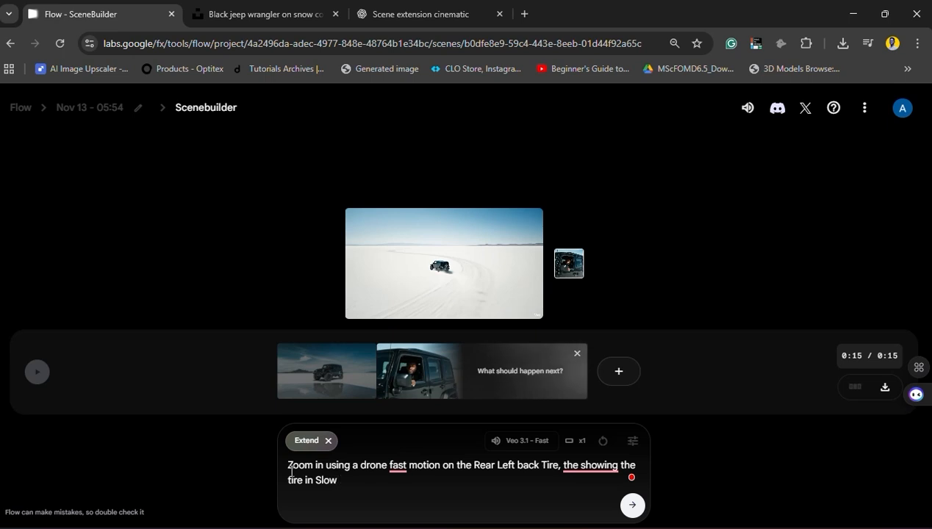
text( motion)
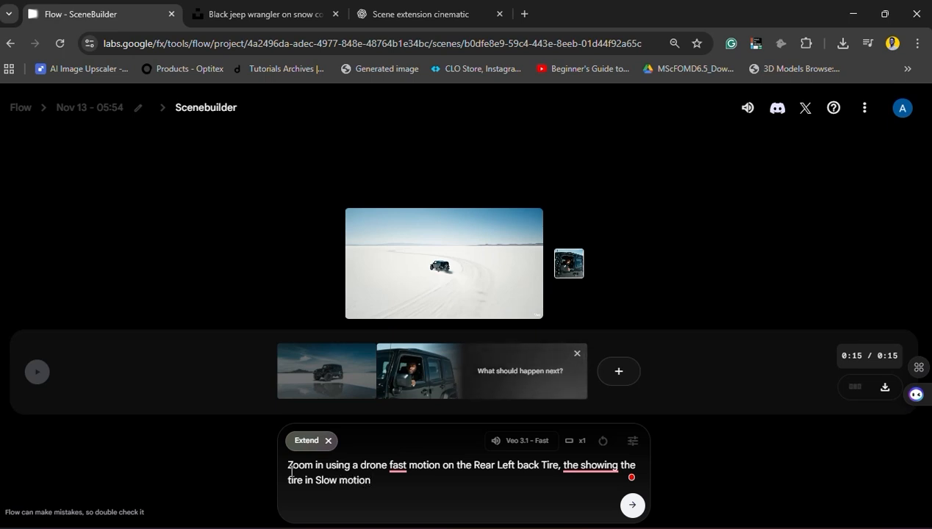
key(Return)
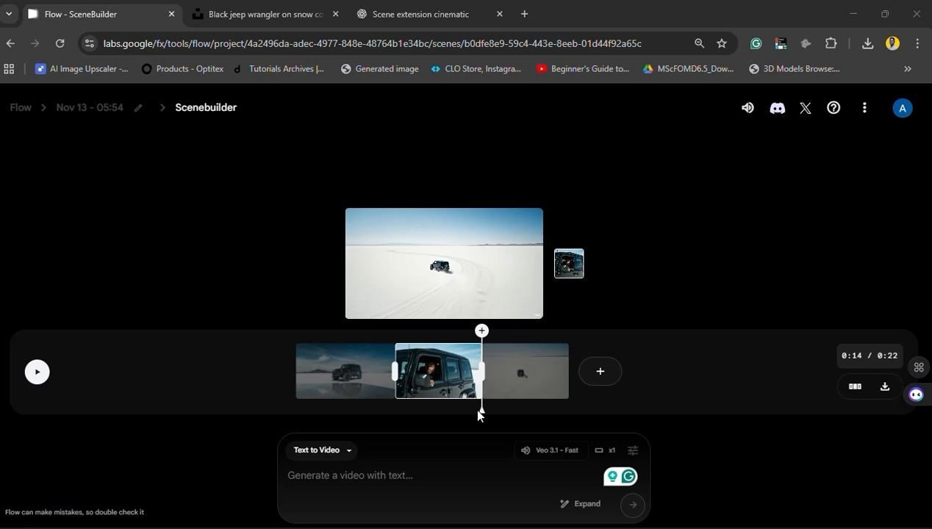
- Rewind the three-clip scene to its beginning and play it to review the new extension
drag(480, 409, 231, 397)
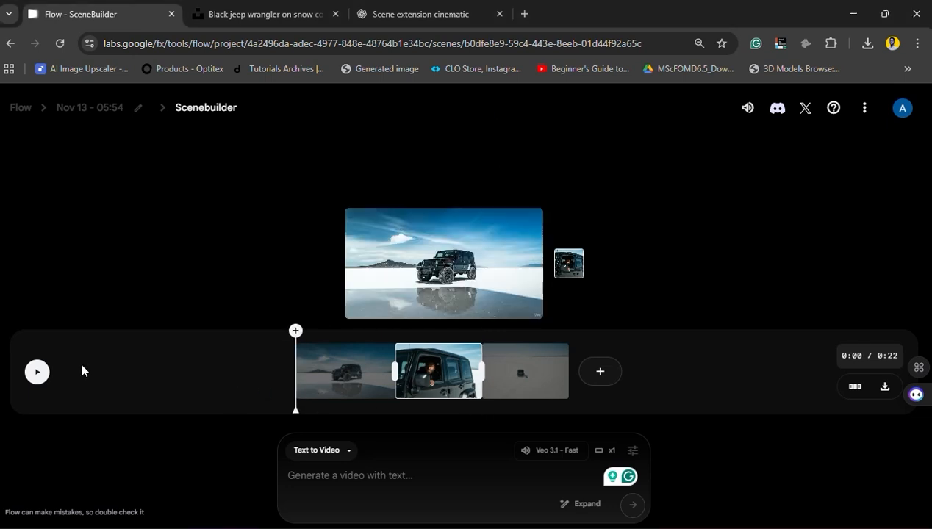
click(37, 371)
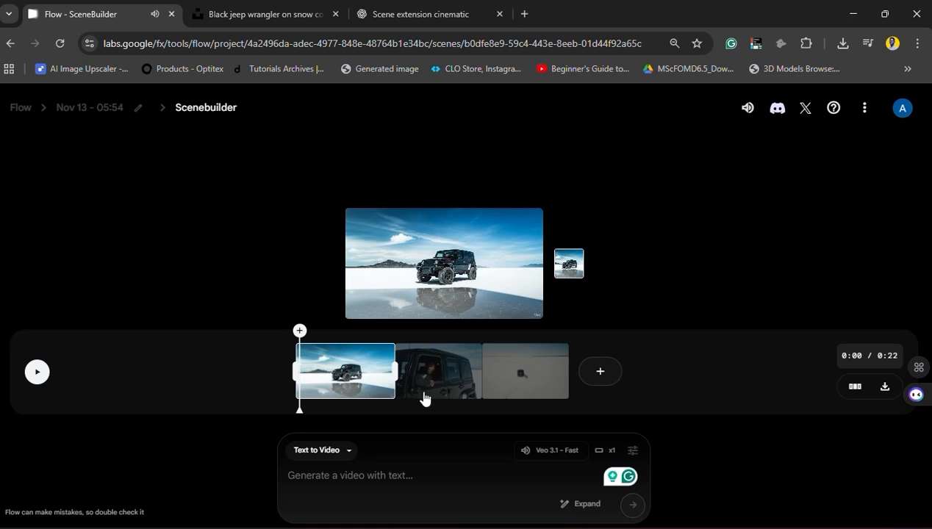
click(39, 376)
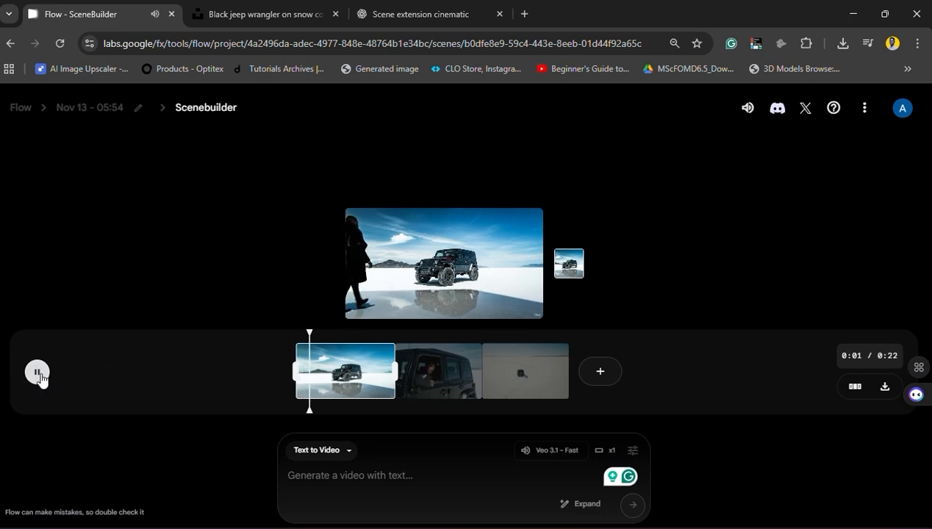